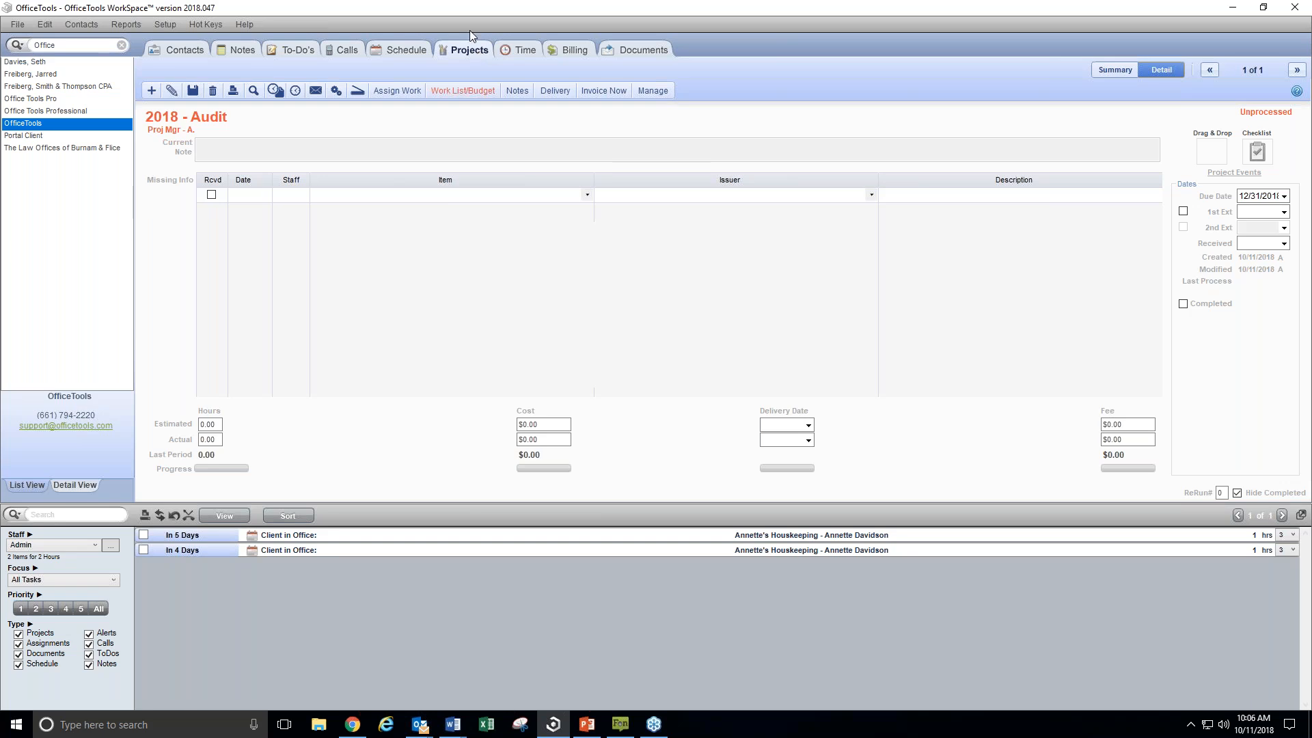
Open the project definitions setup and look through the list of project types
click(165, 24)
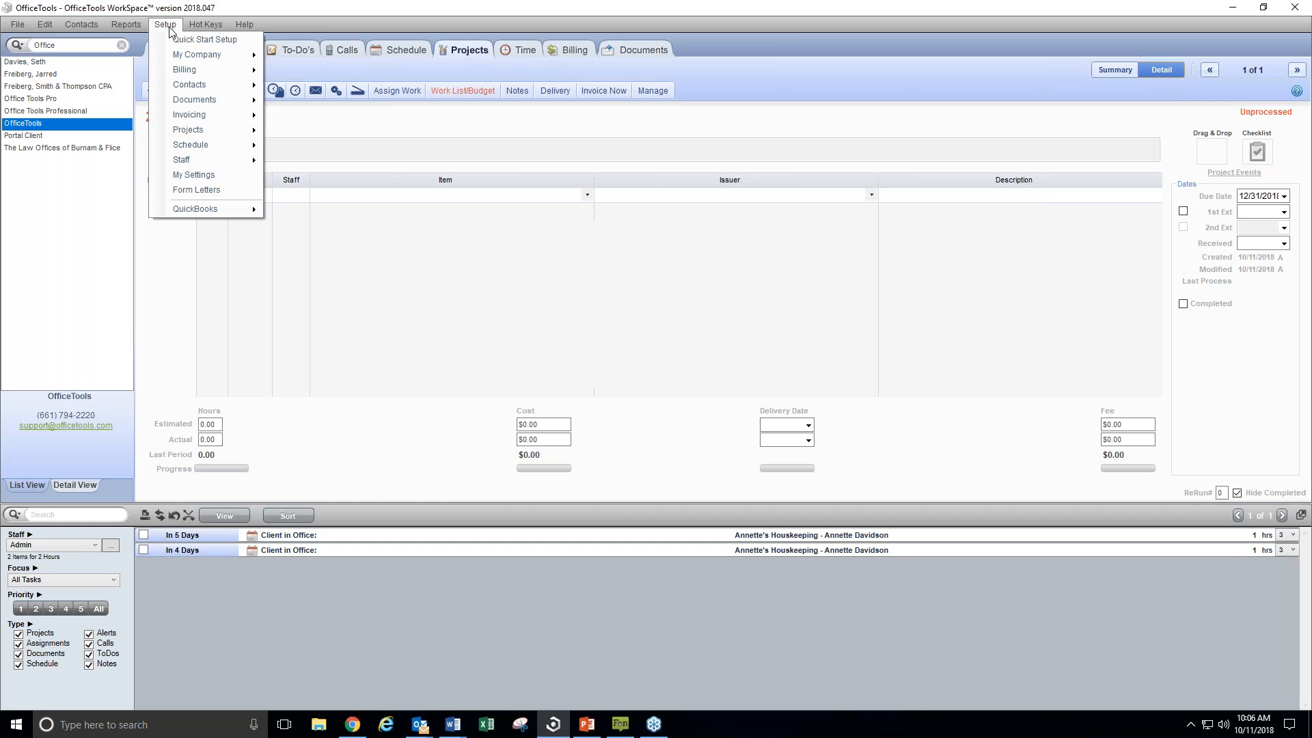
mouse_move(182, 132)
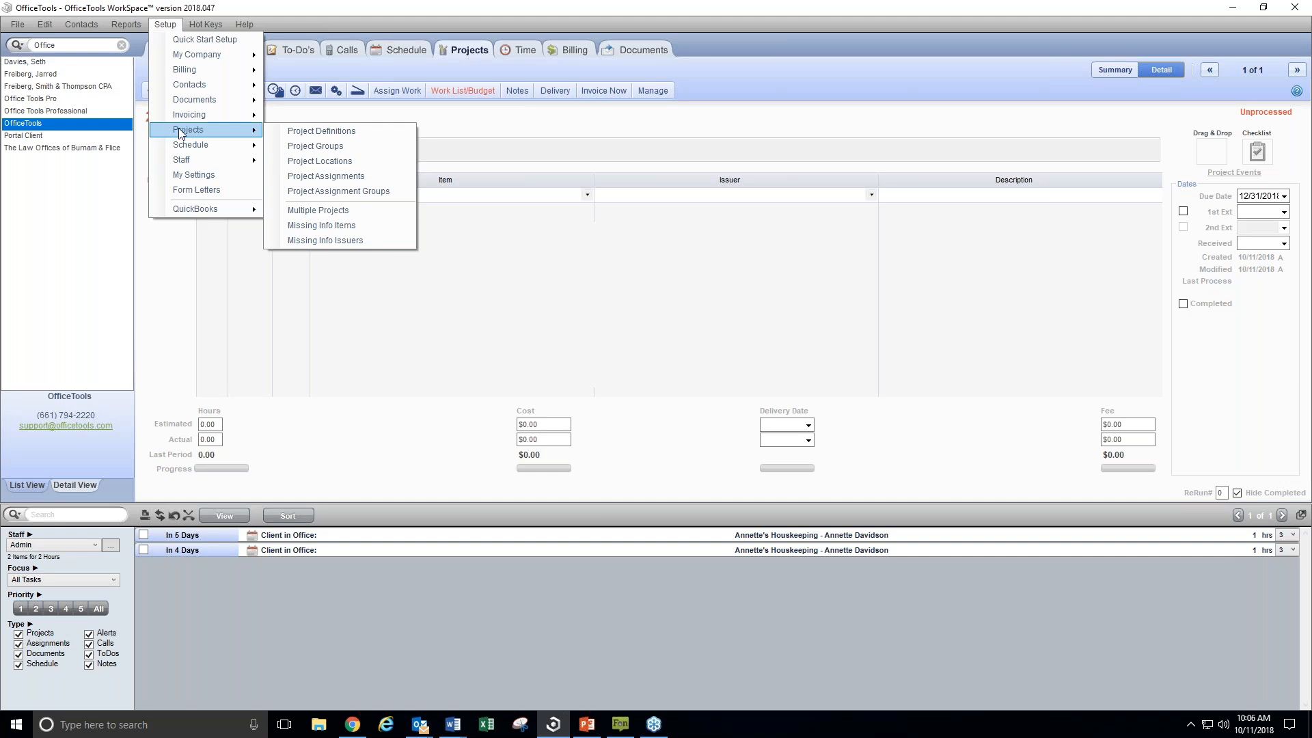
click(287, 129)
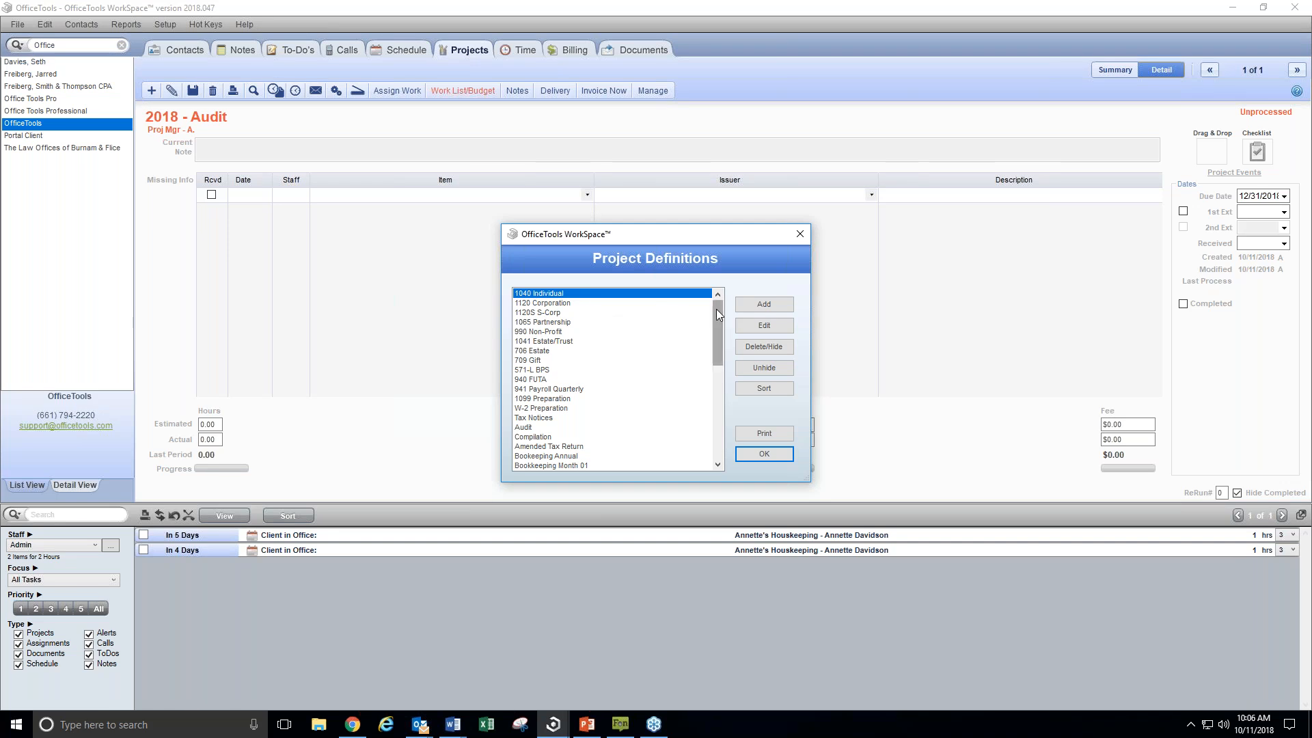
drag(716, 309, 716, 326)
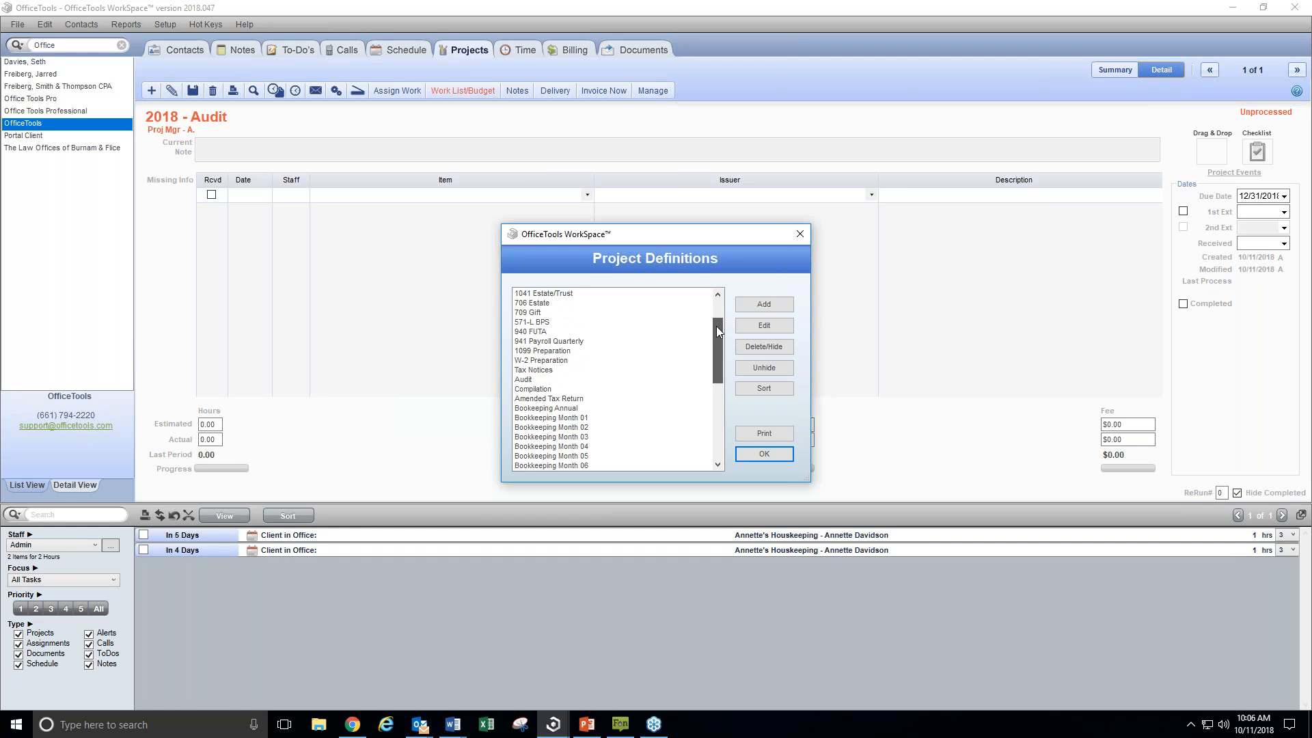
click(597, 322)
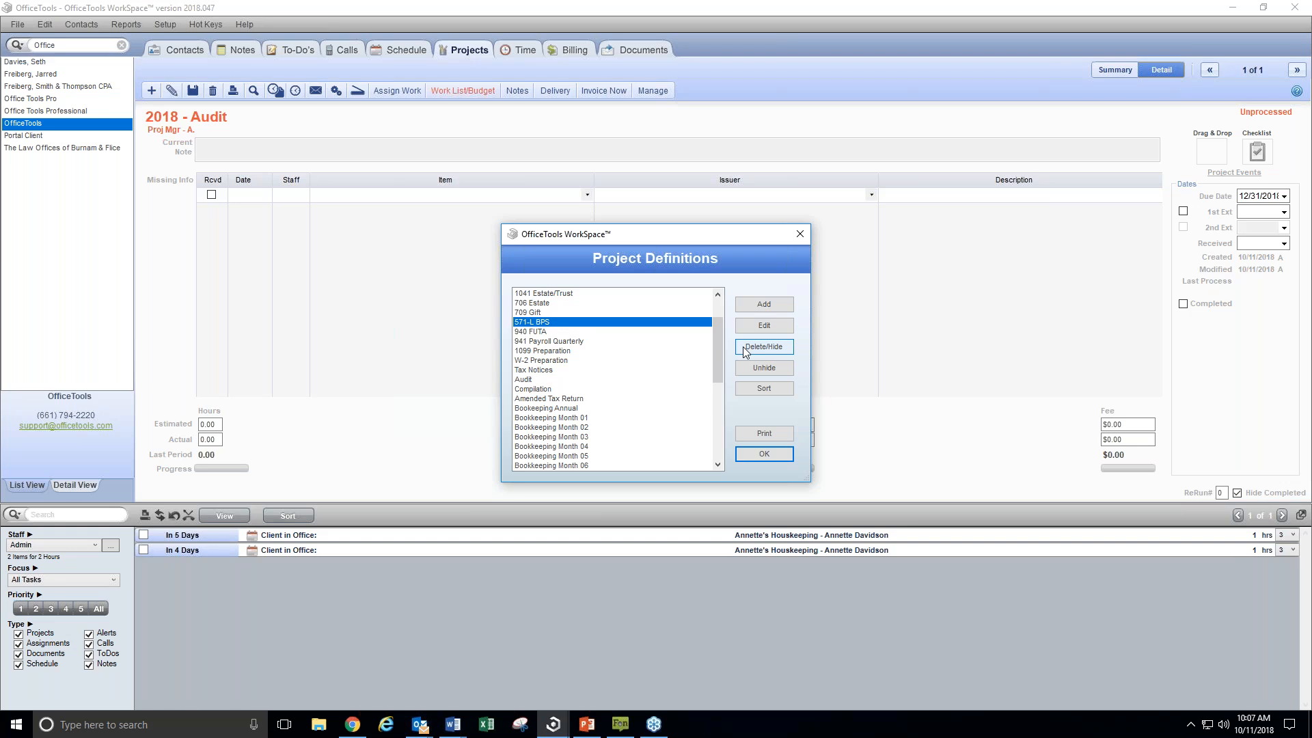
scroll(719, 343, up, 2)
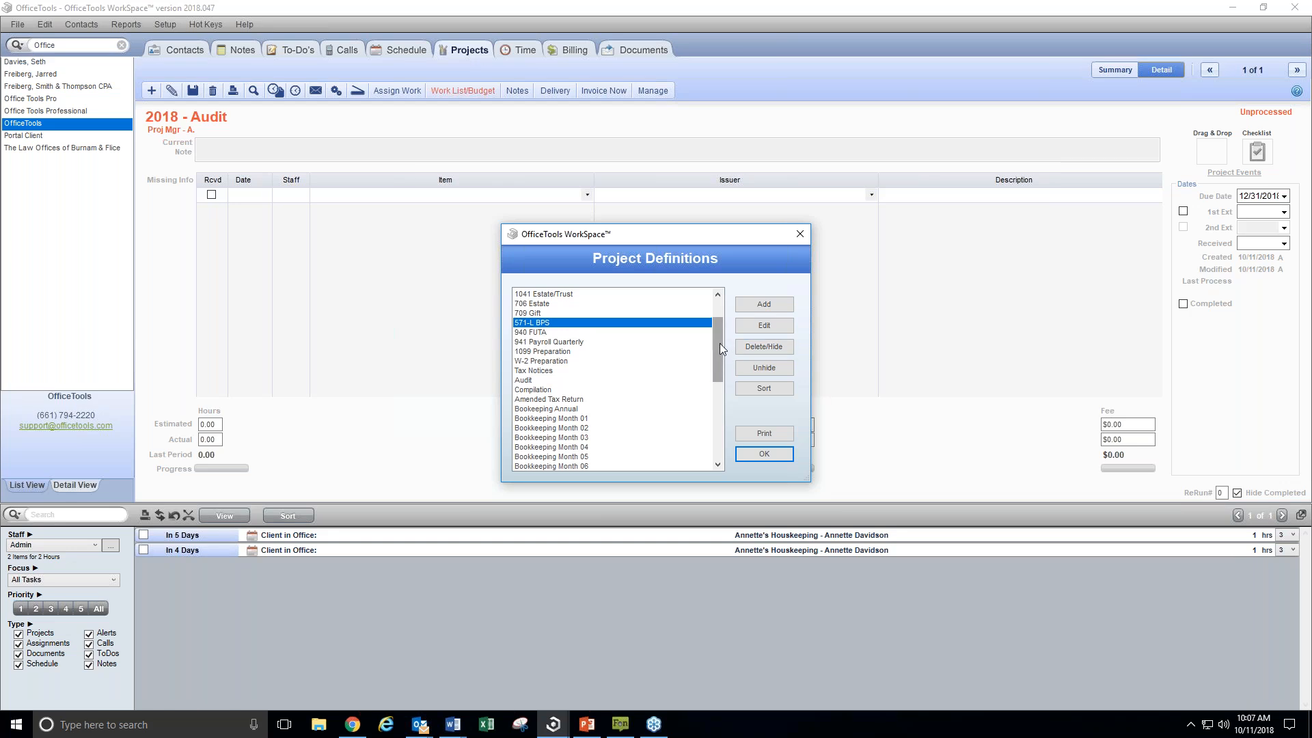
Edit the 1040 Individual project definition to use the Sequential workflow type, then save it and close the definitions
click(552, 295)
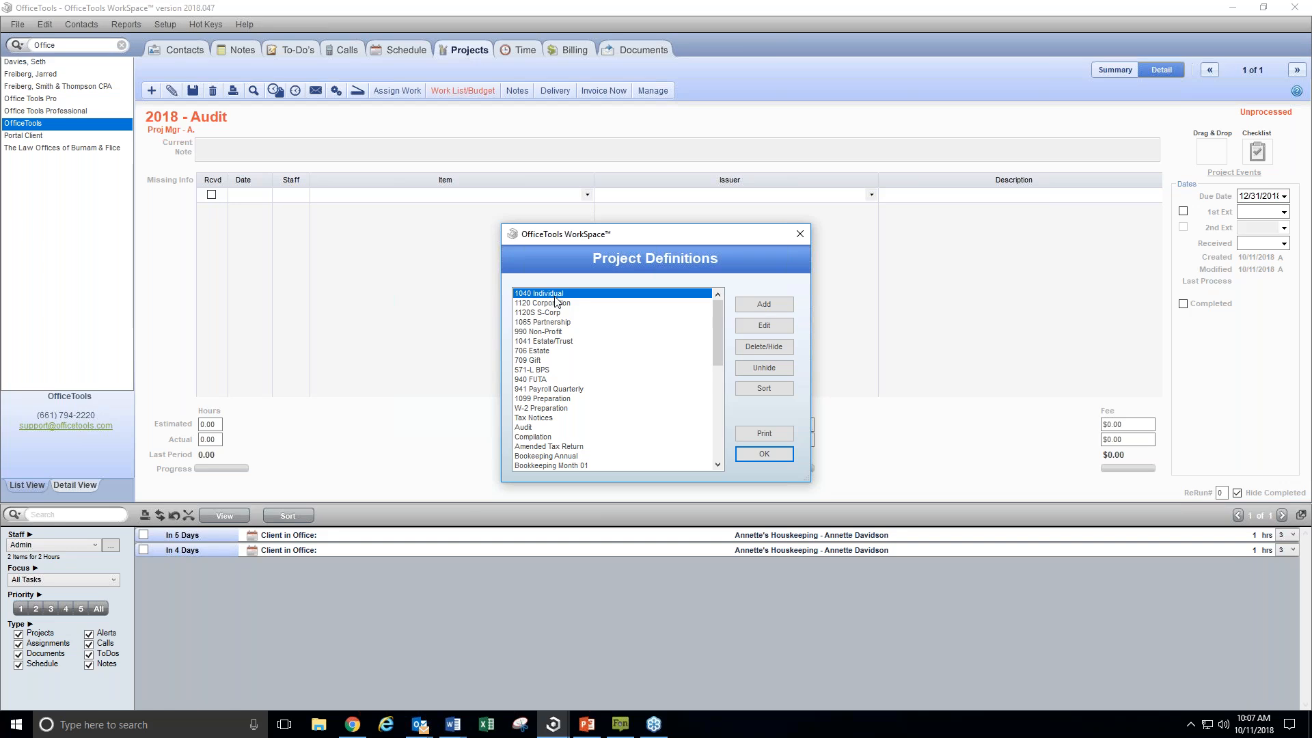
click(777, 330)
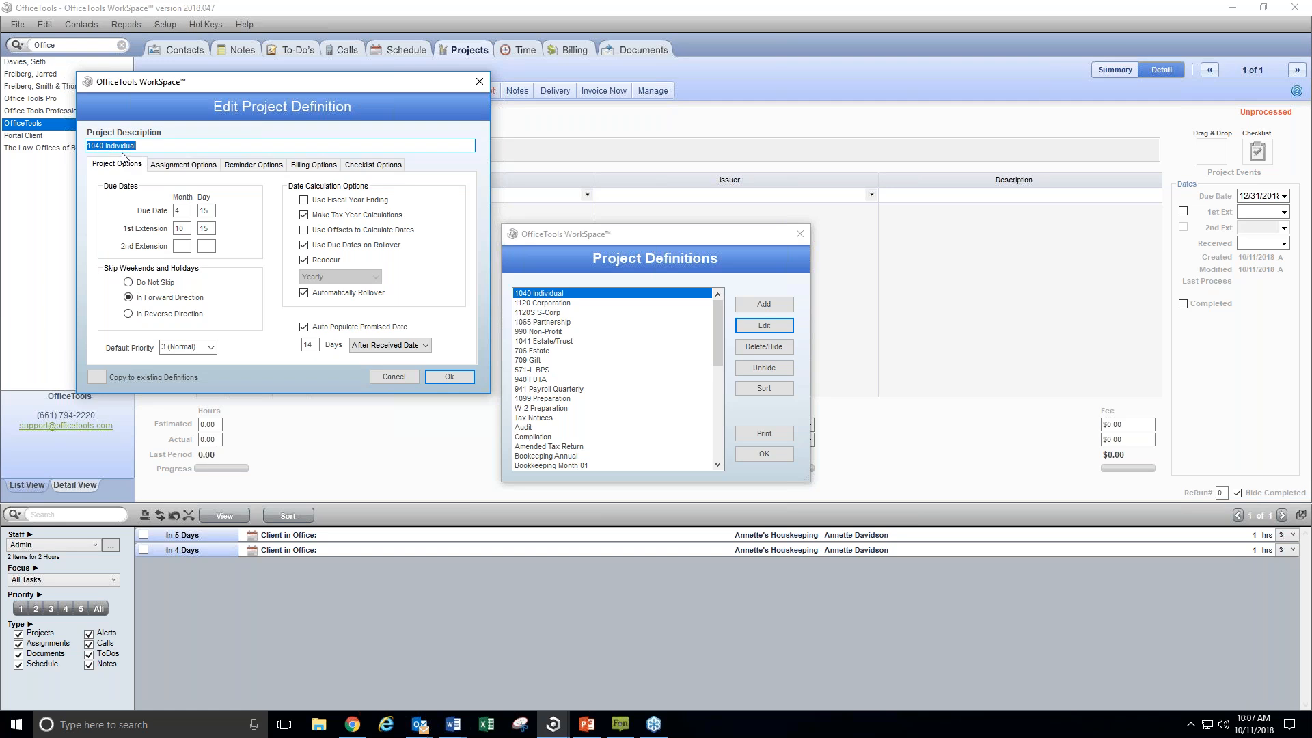
click(162, 166)
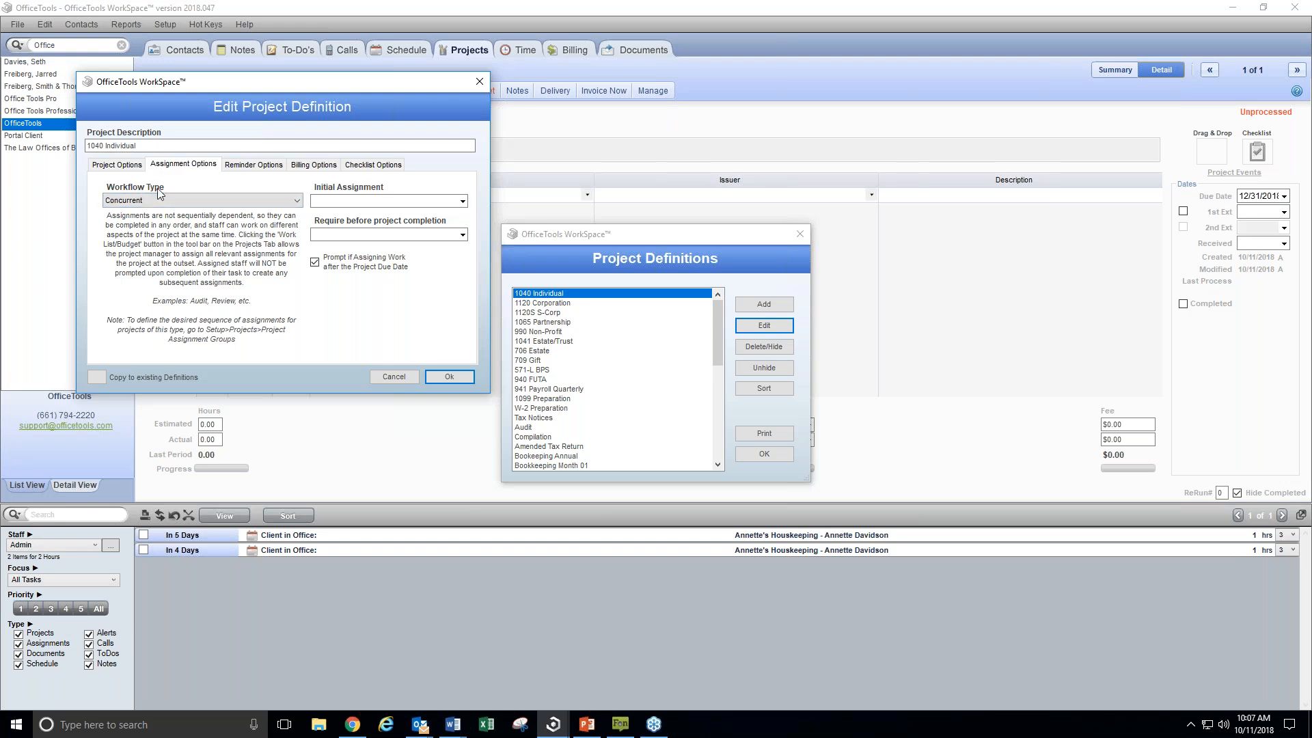
click(297, 200)
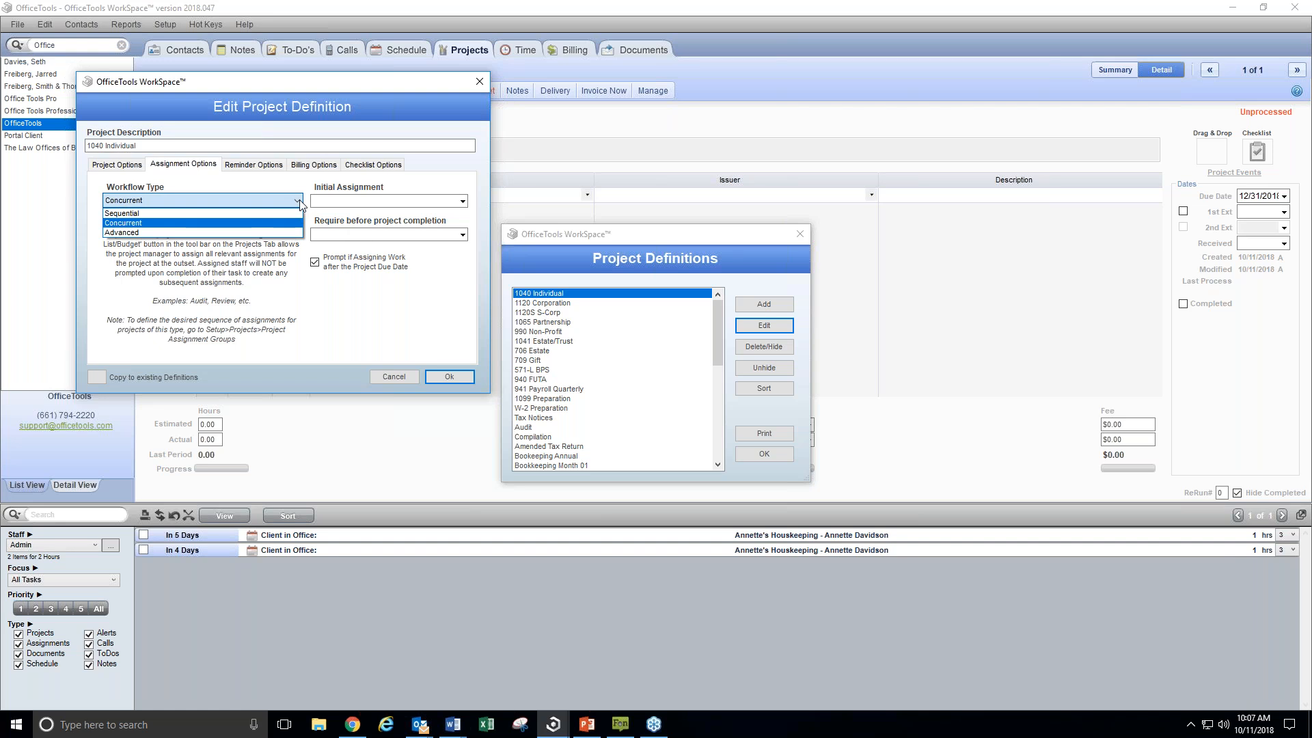
click(142, 213)
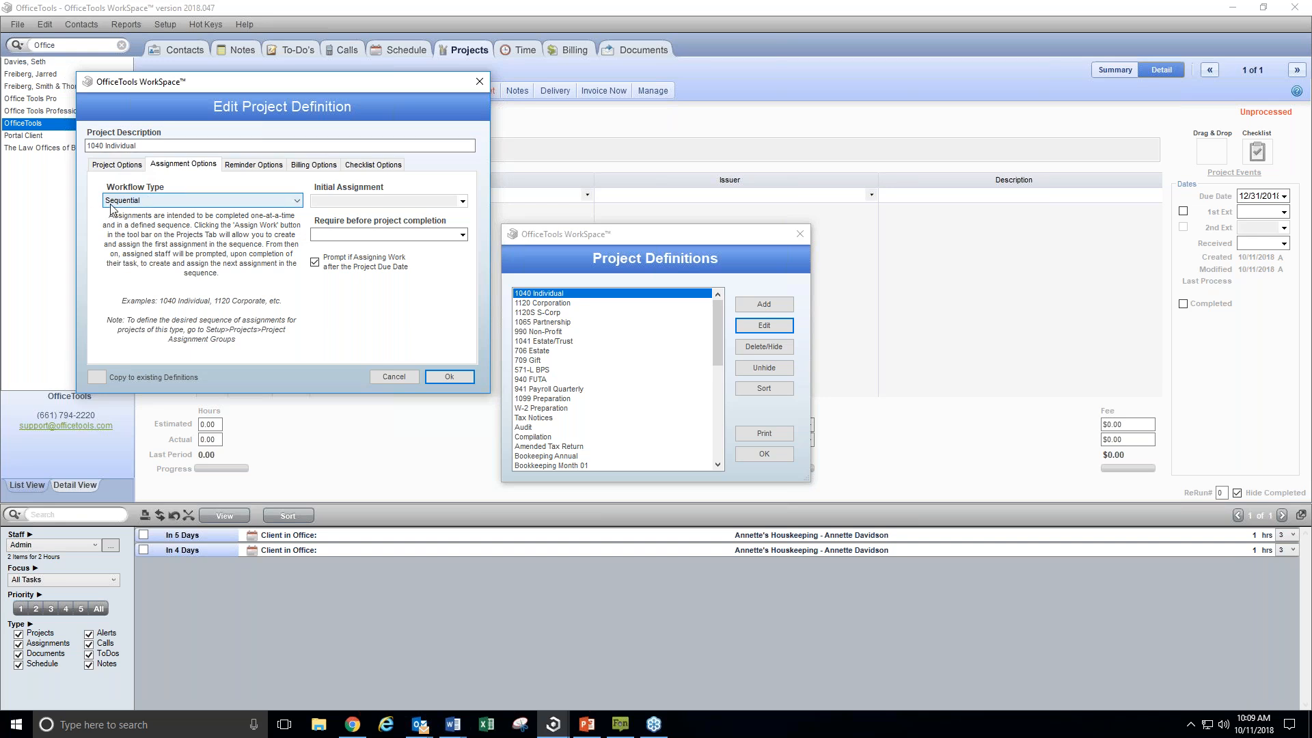
click(469, 381)
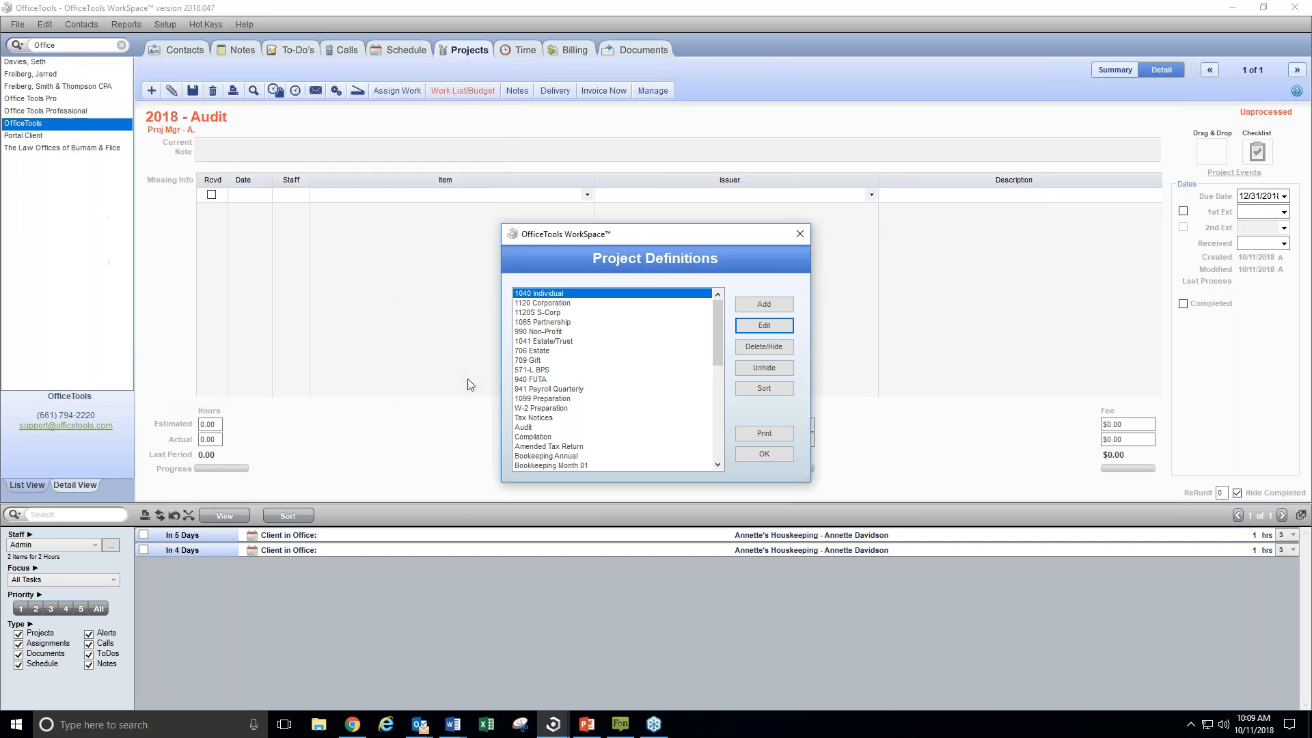
click(765, 454)
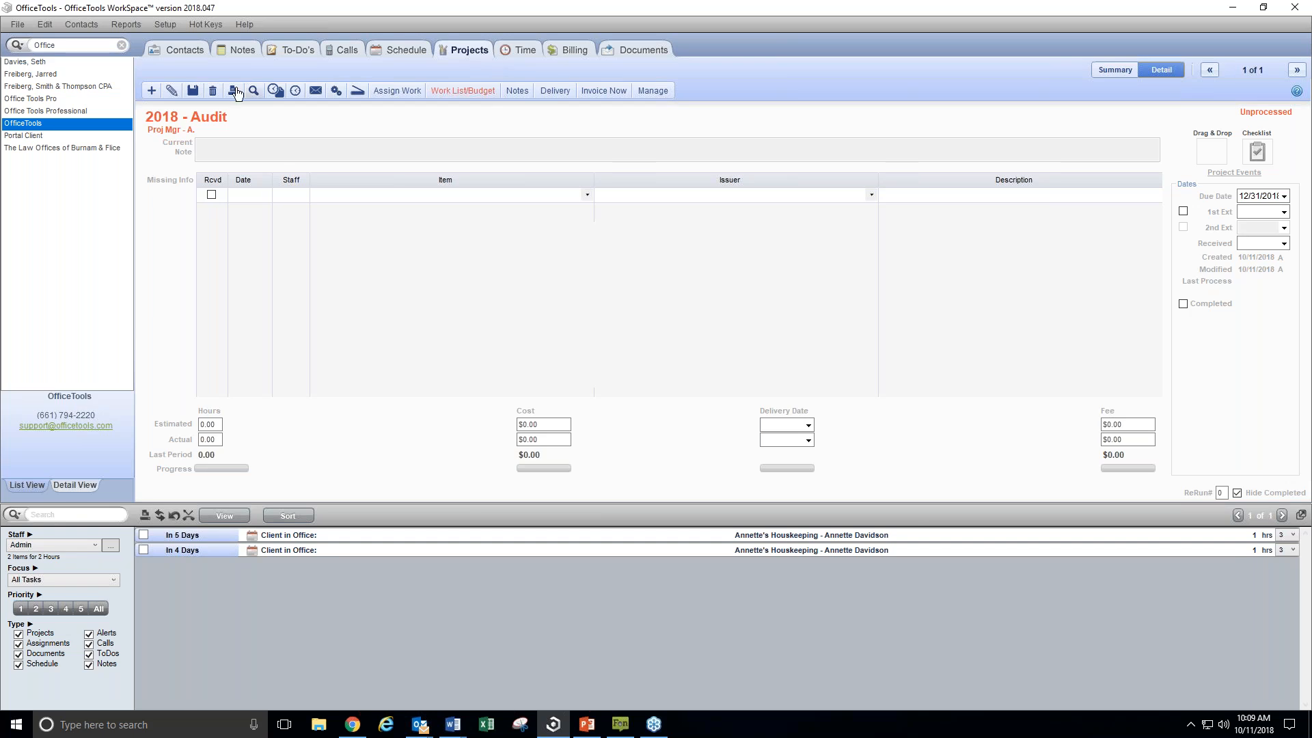
Create a 1040 Individual project for OfficeTools with tax year 2017 and Admin as project manager, leaving the initial assignment blank
click(152, 92)
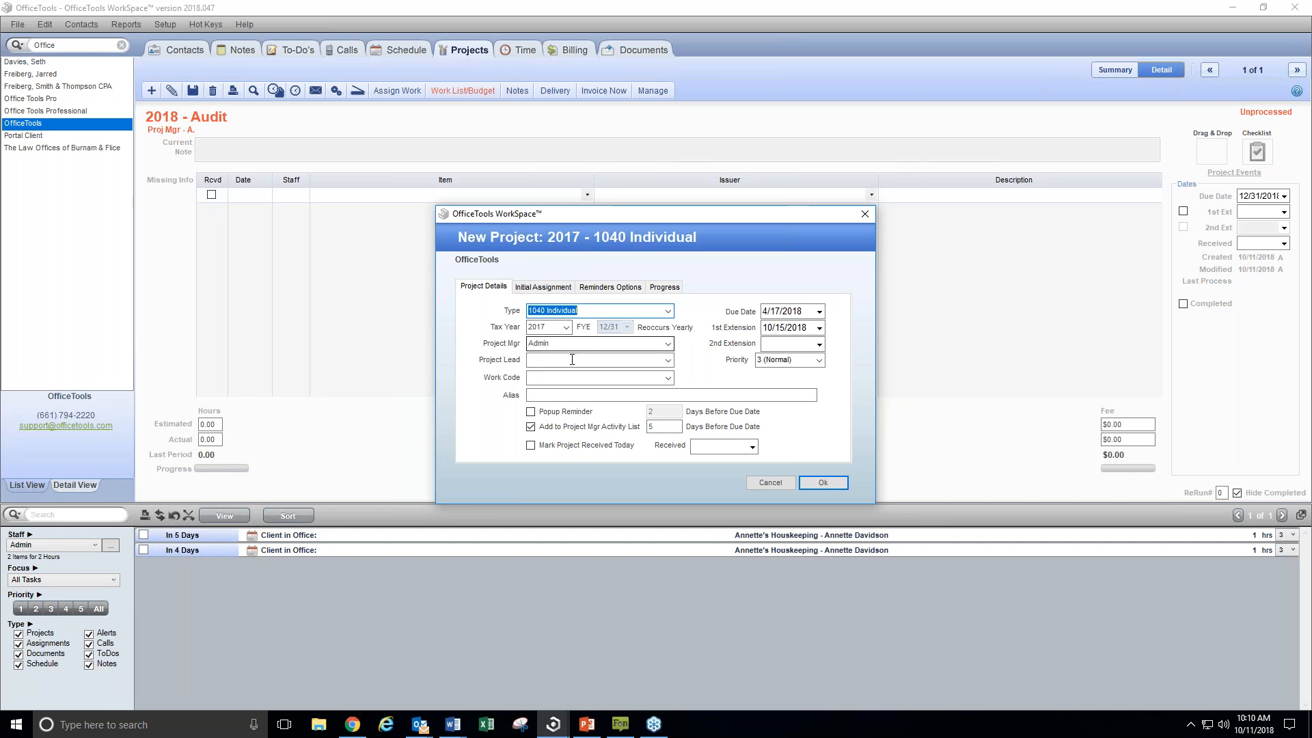
click(667, 344)
click(667, 343)
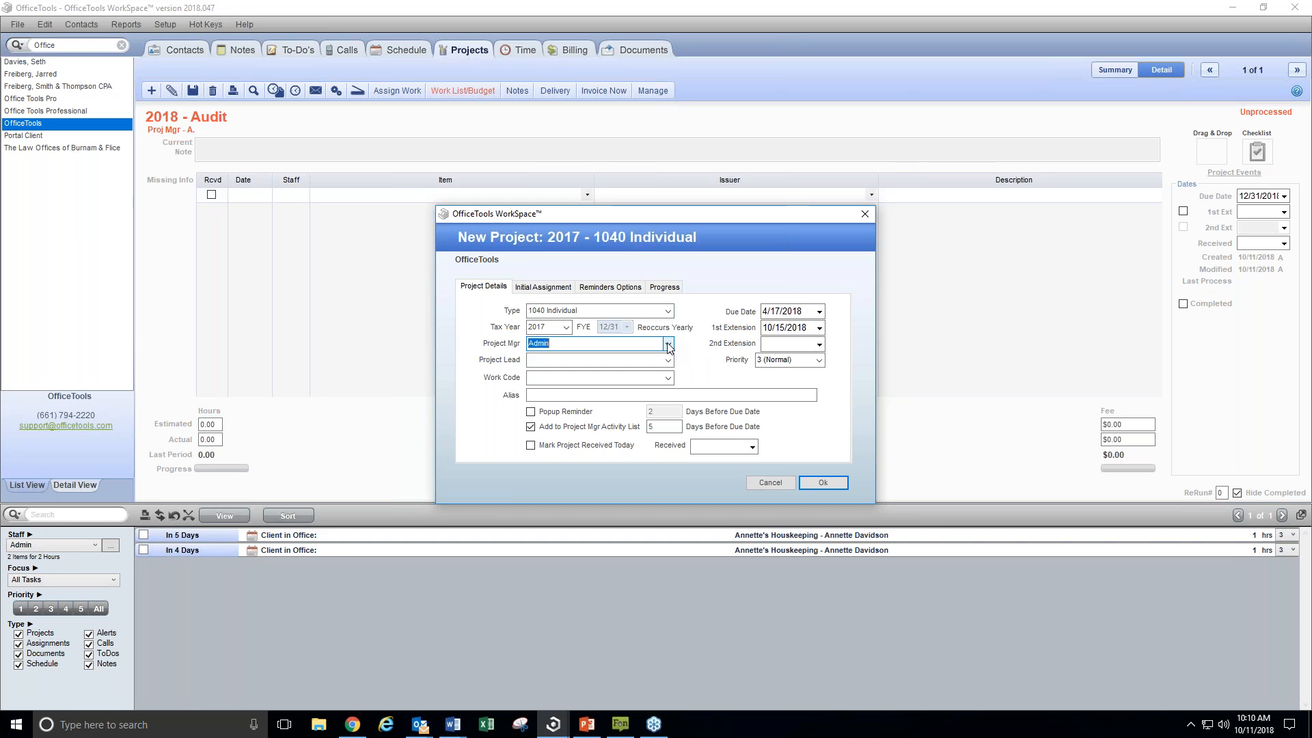
click(668, 361)
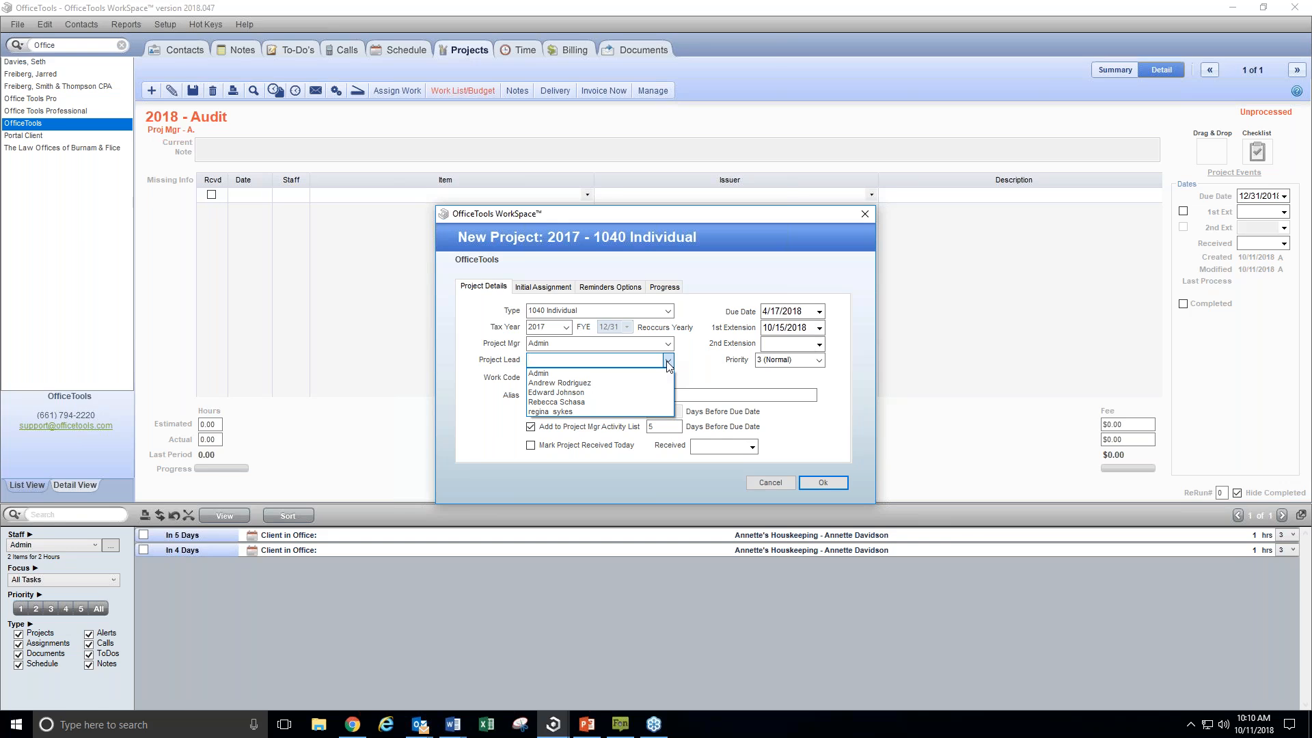
click(668, 362)
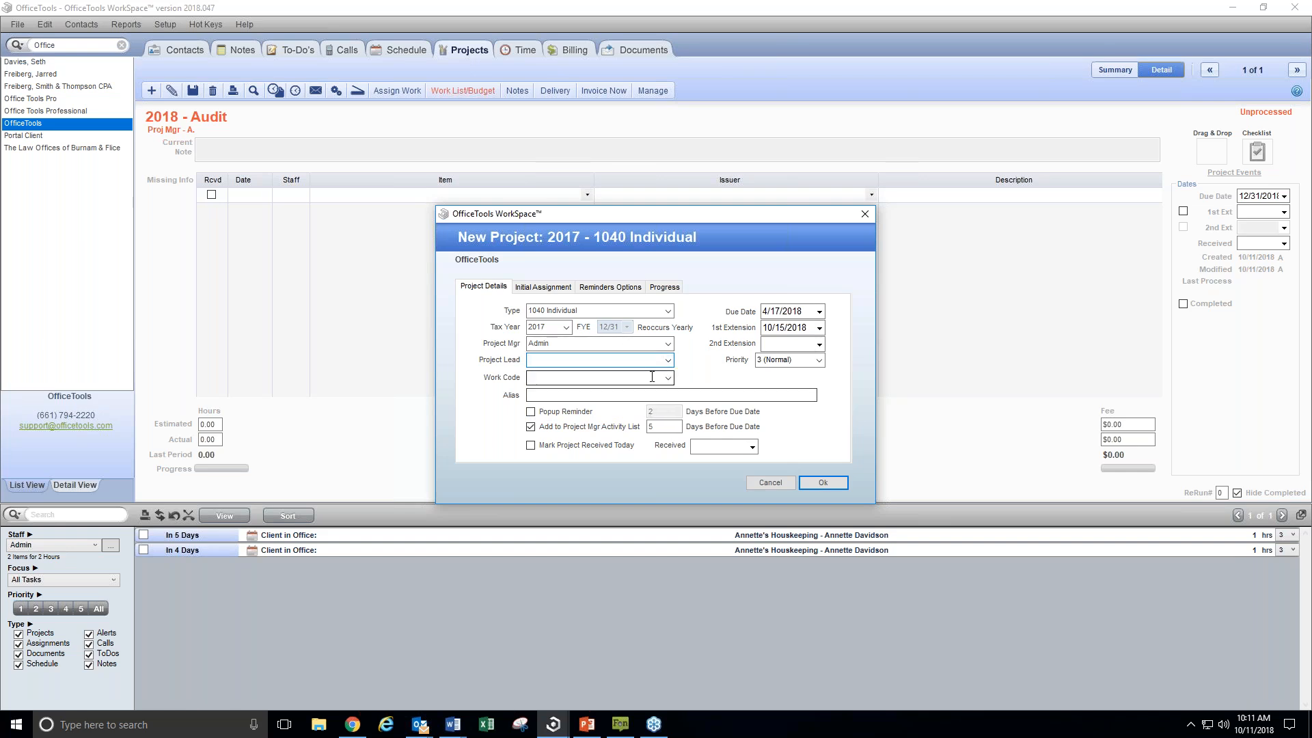
click(576, 396)
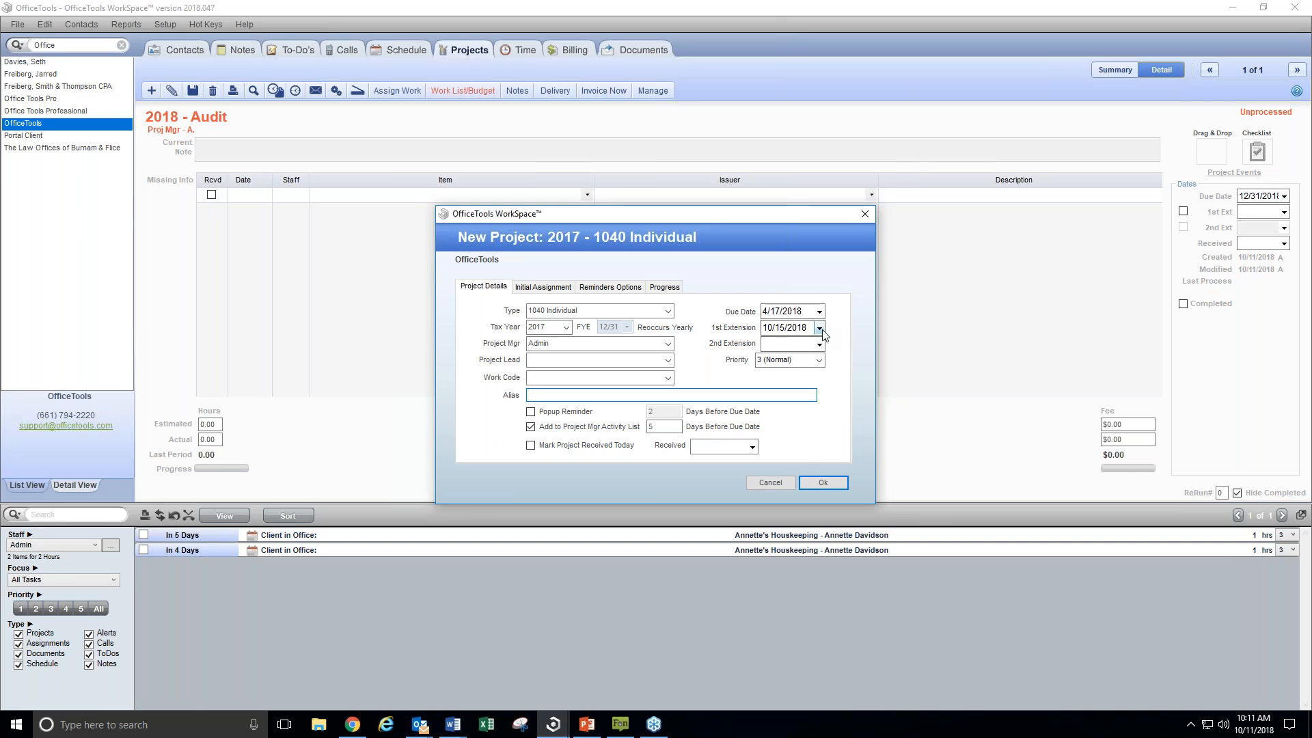
click(557, 290)
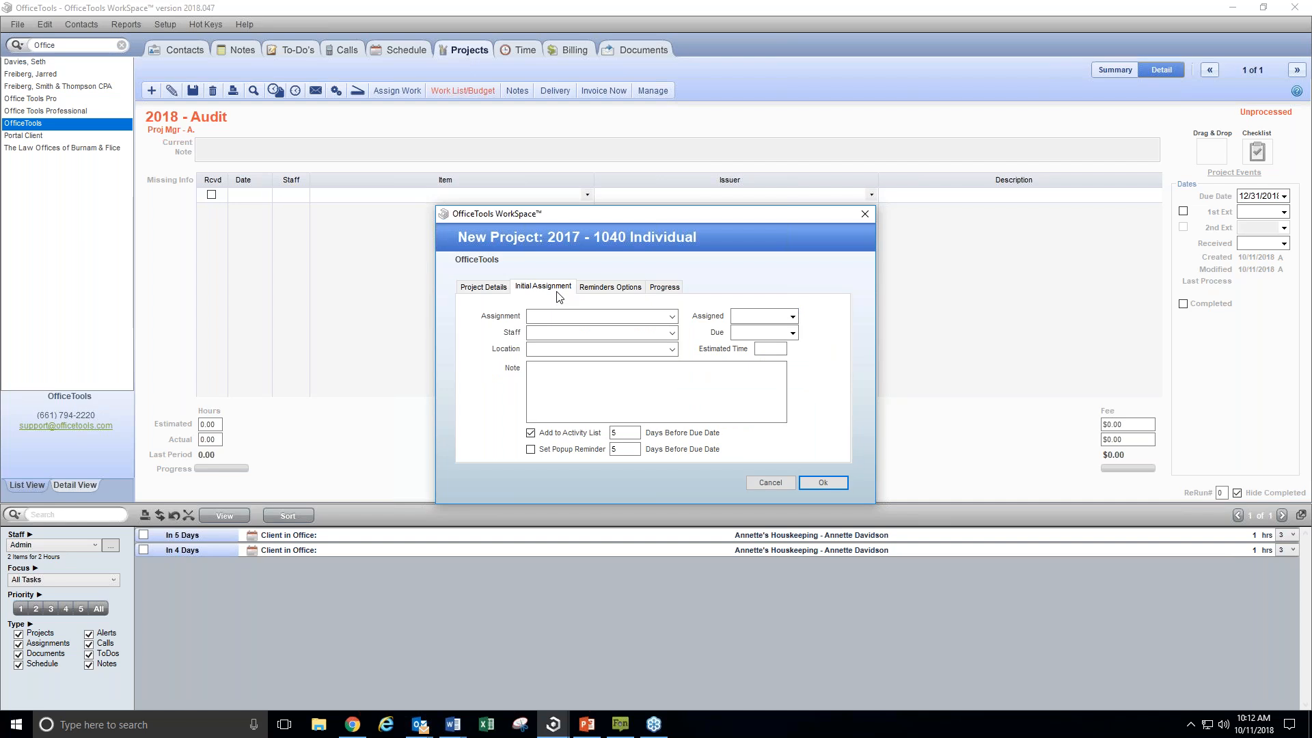
click(822, 483)
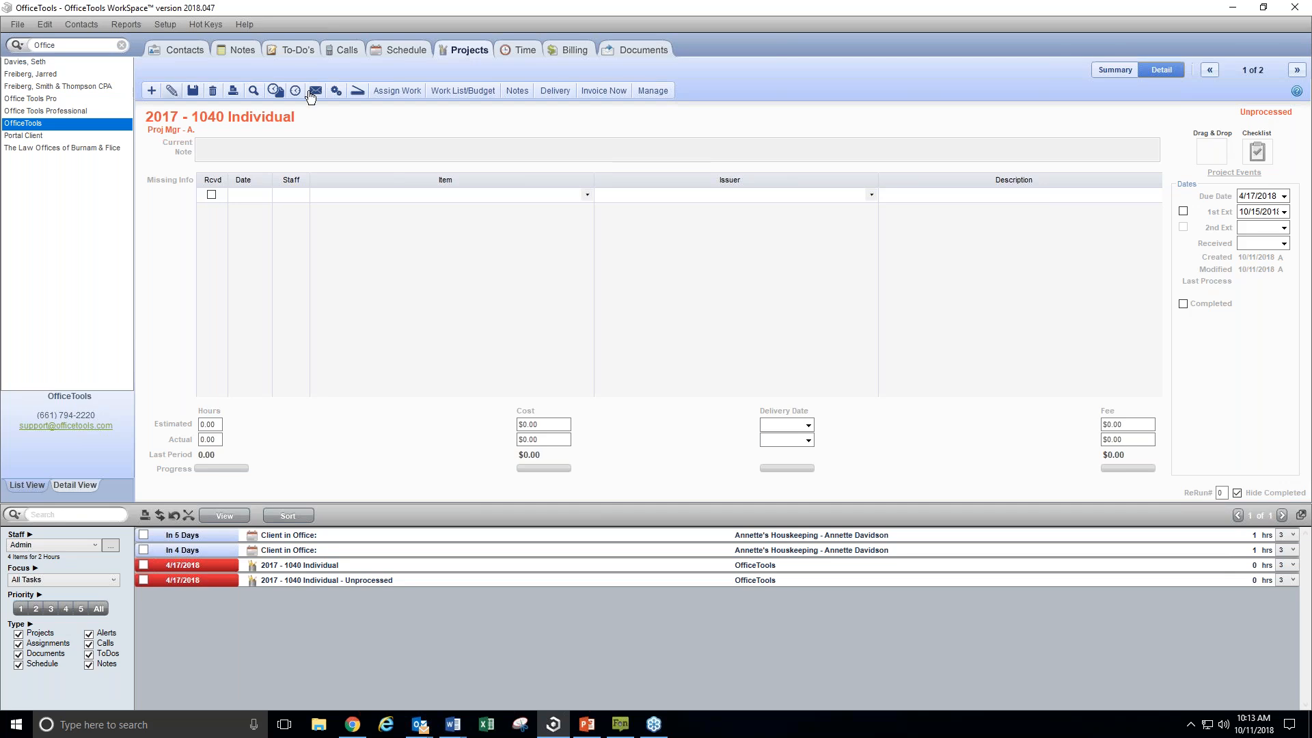
Assign the Awaiting Authorization work on the 2017 1040 Individual project to Admin, due 10/16/2018, accepting a date past the project due date
click(397, 91)
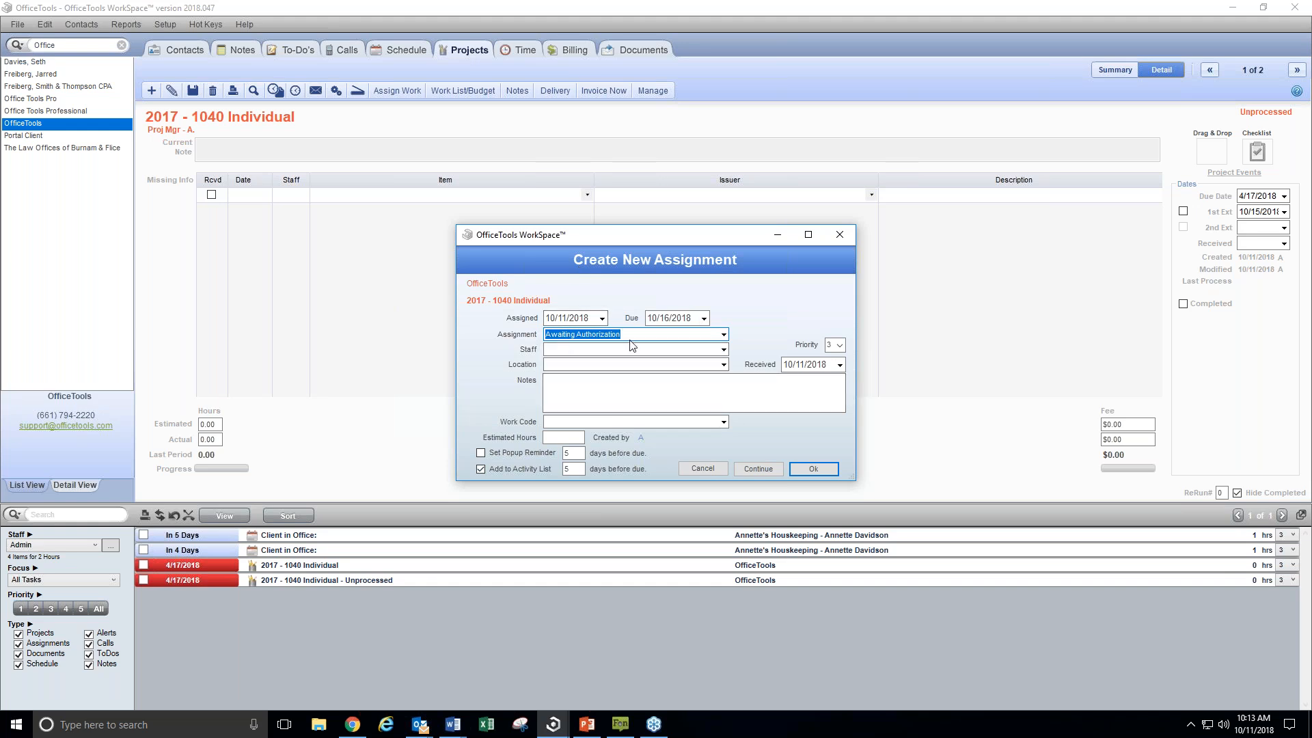
click(723, 335)
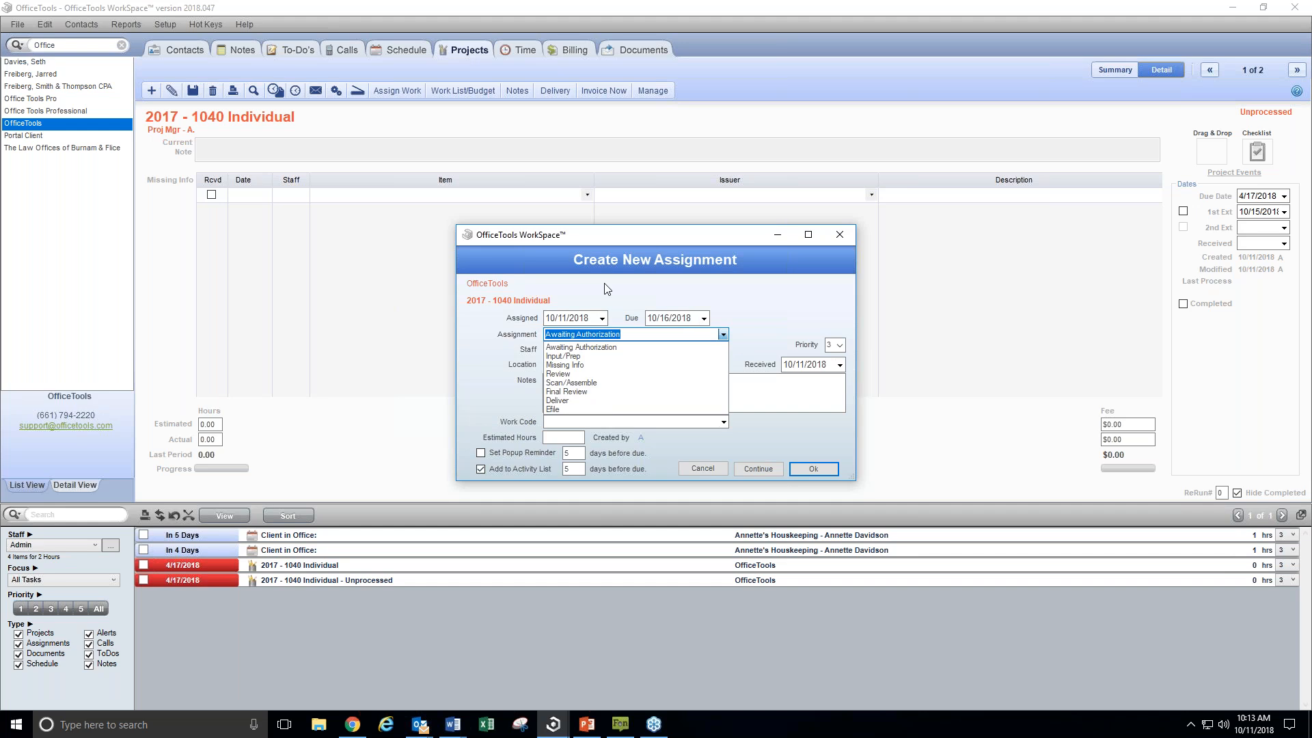
click(723, 335)
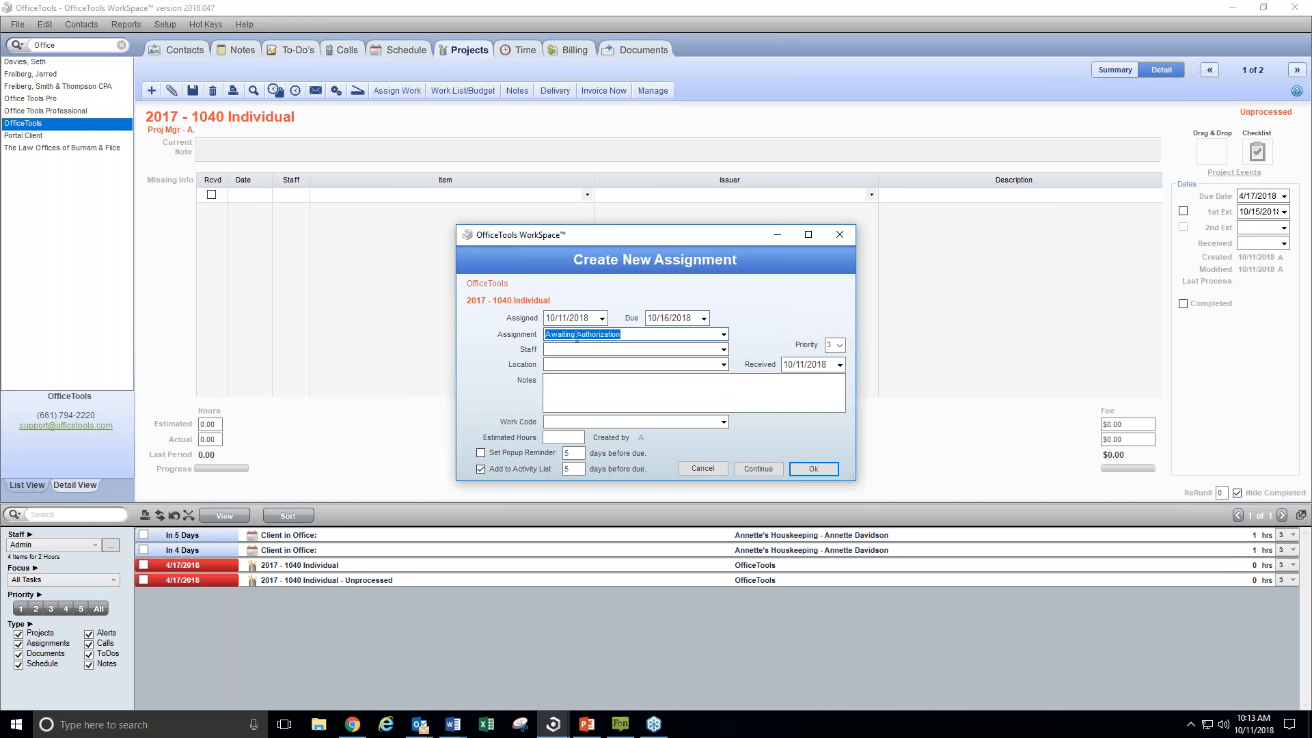
click(723, 349)
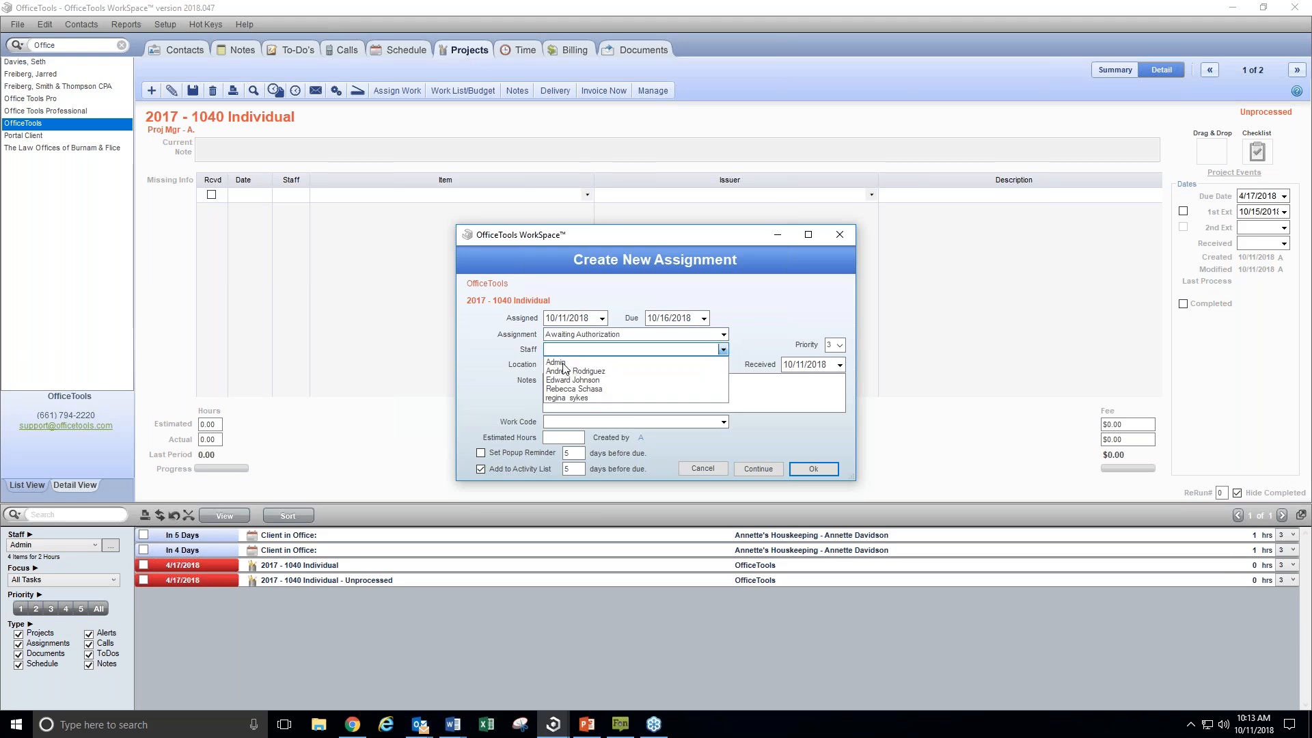
click(564, 364)
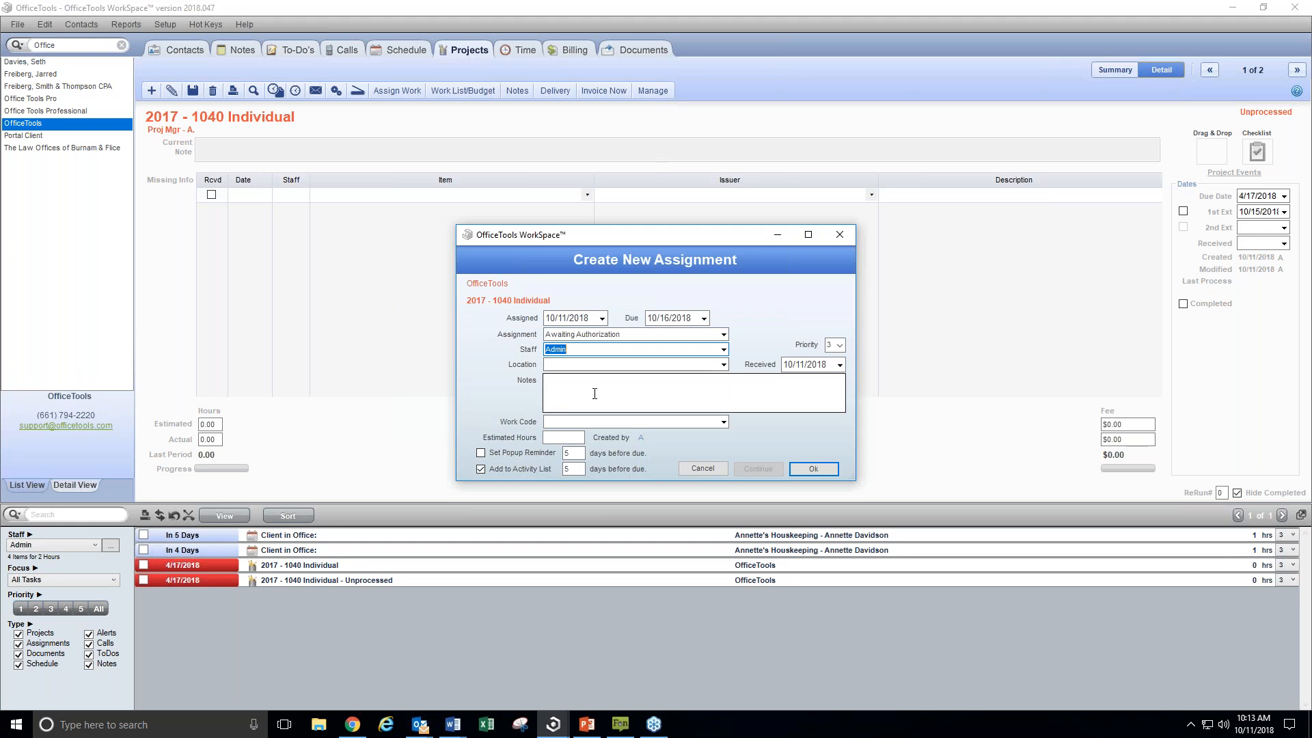
click(595, 393)
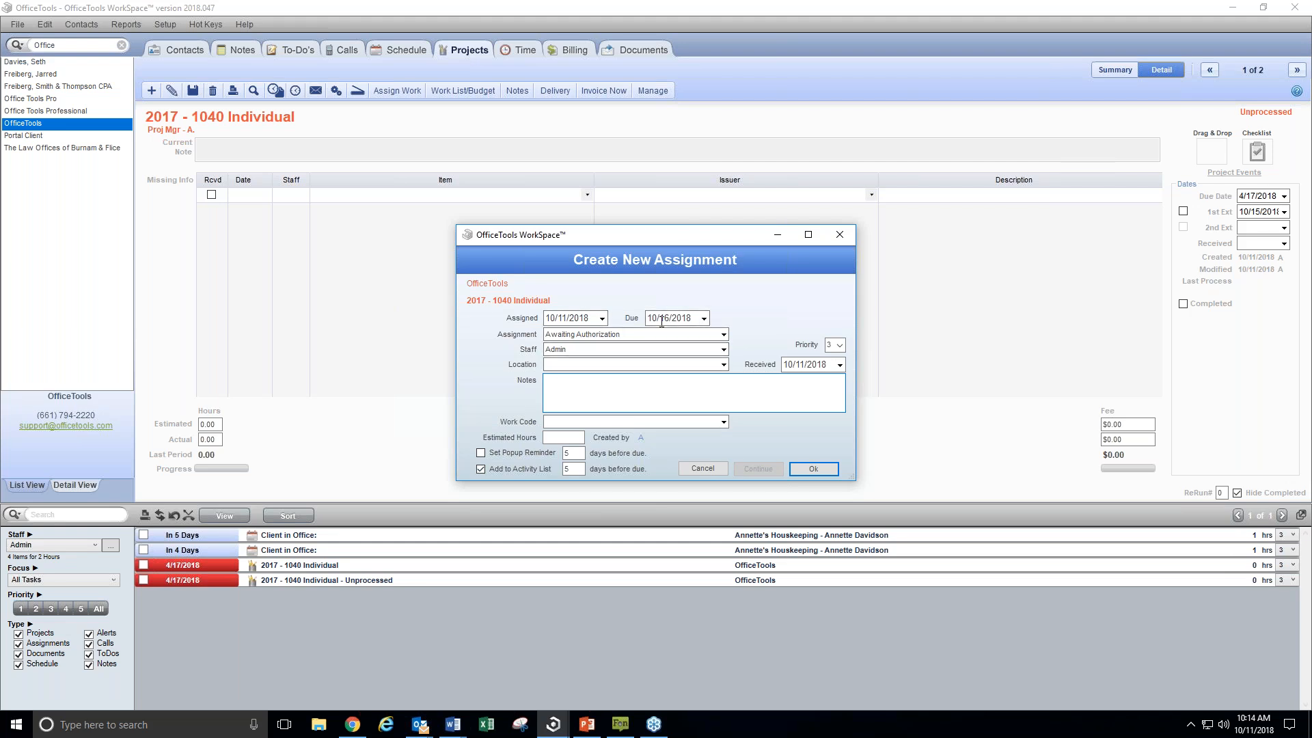
click(814, 470)
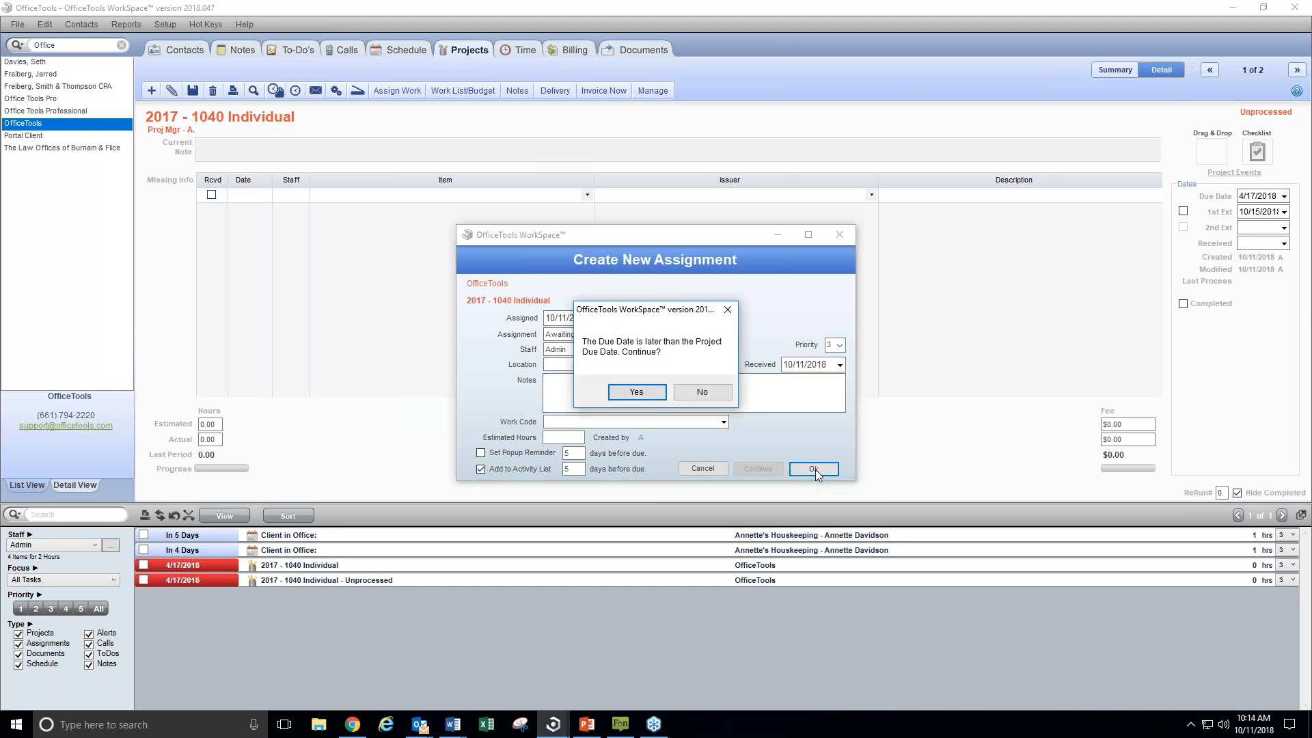
click(639, 395)
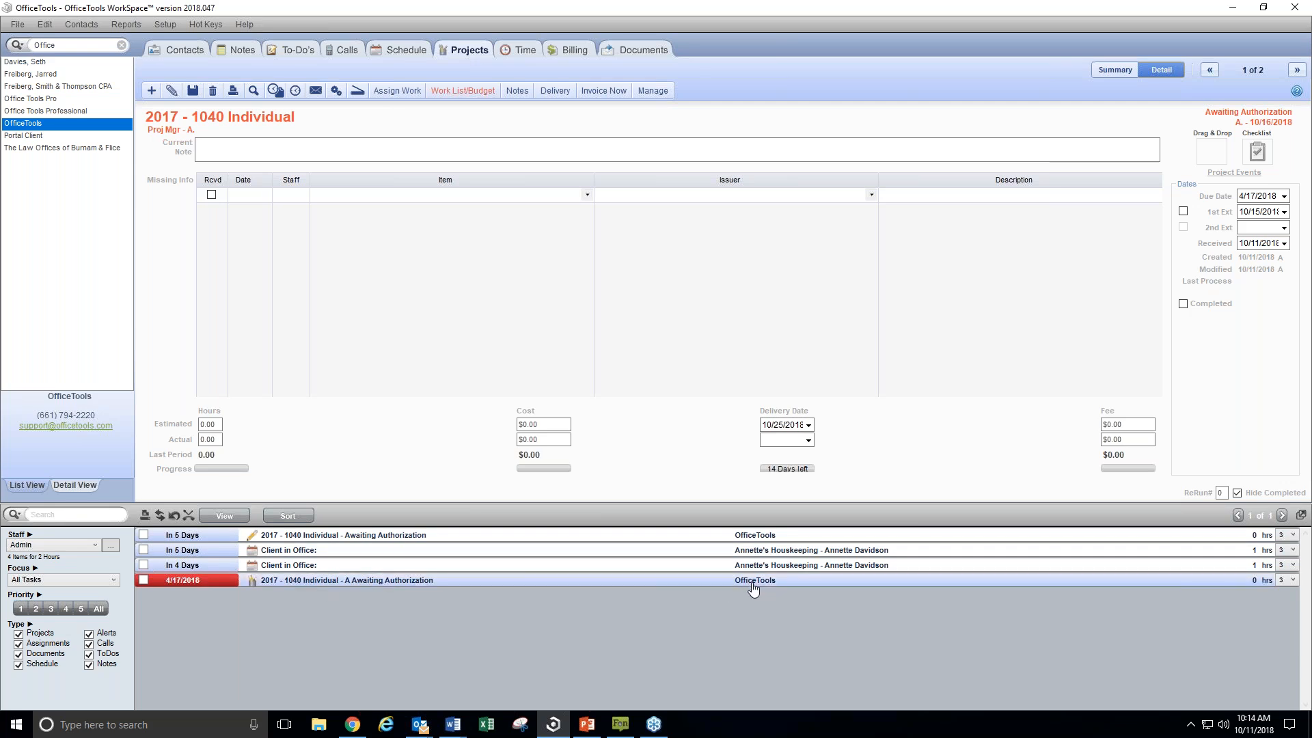
right_click(308, 584)
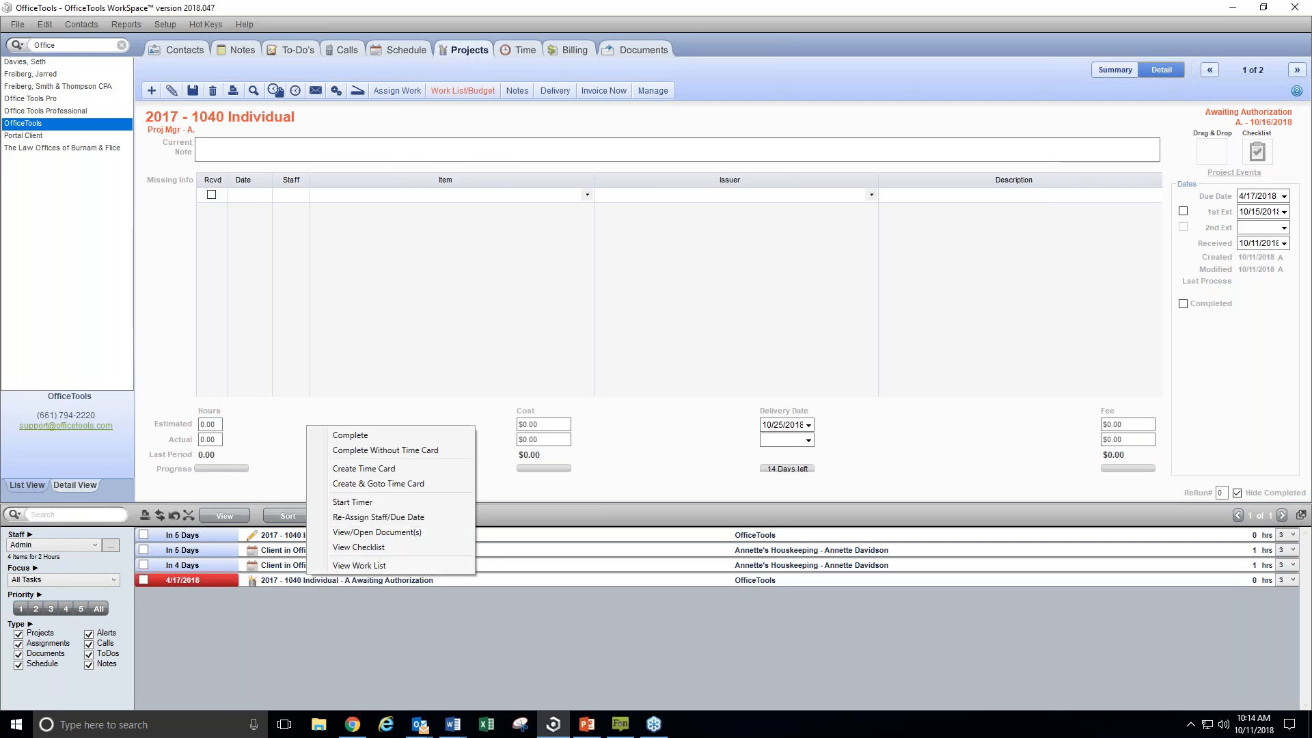
click(364, 470)
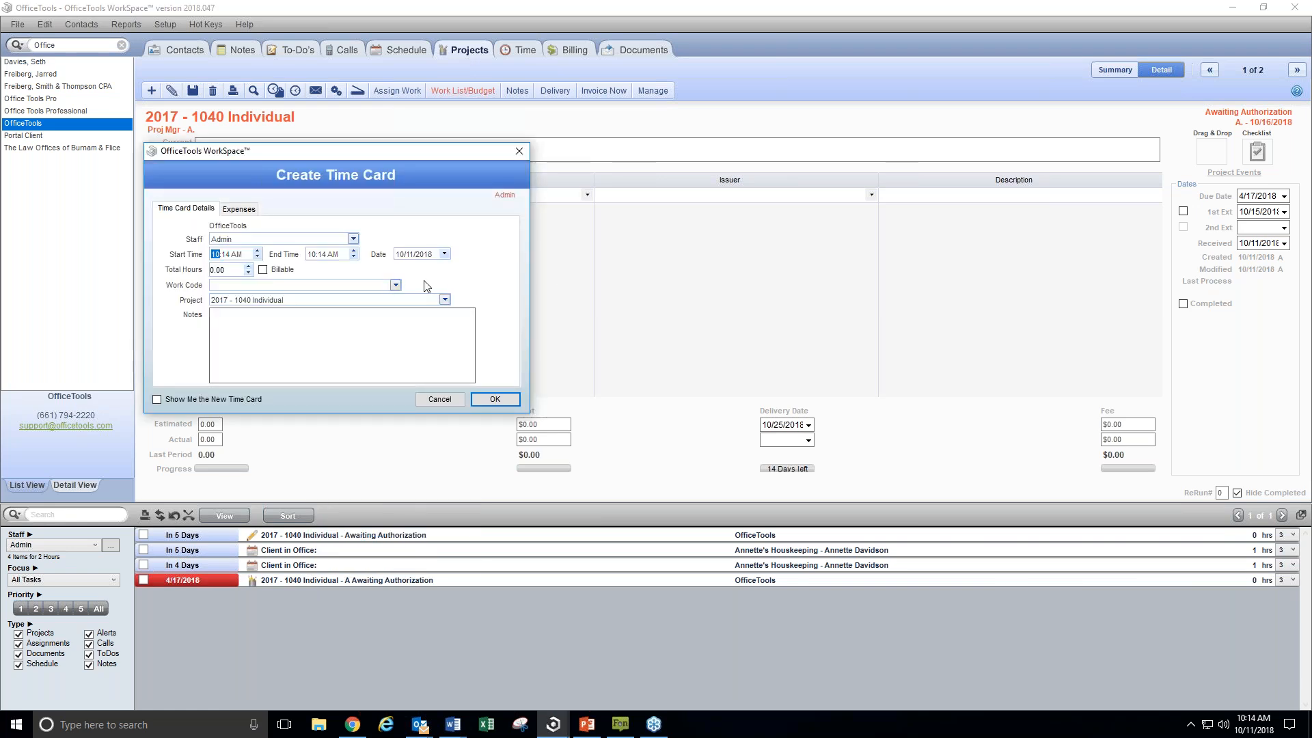
click(444, 401)
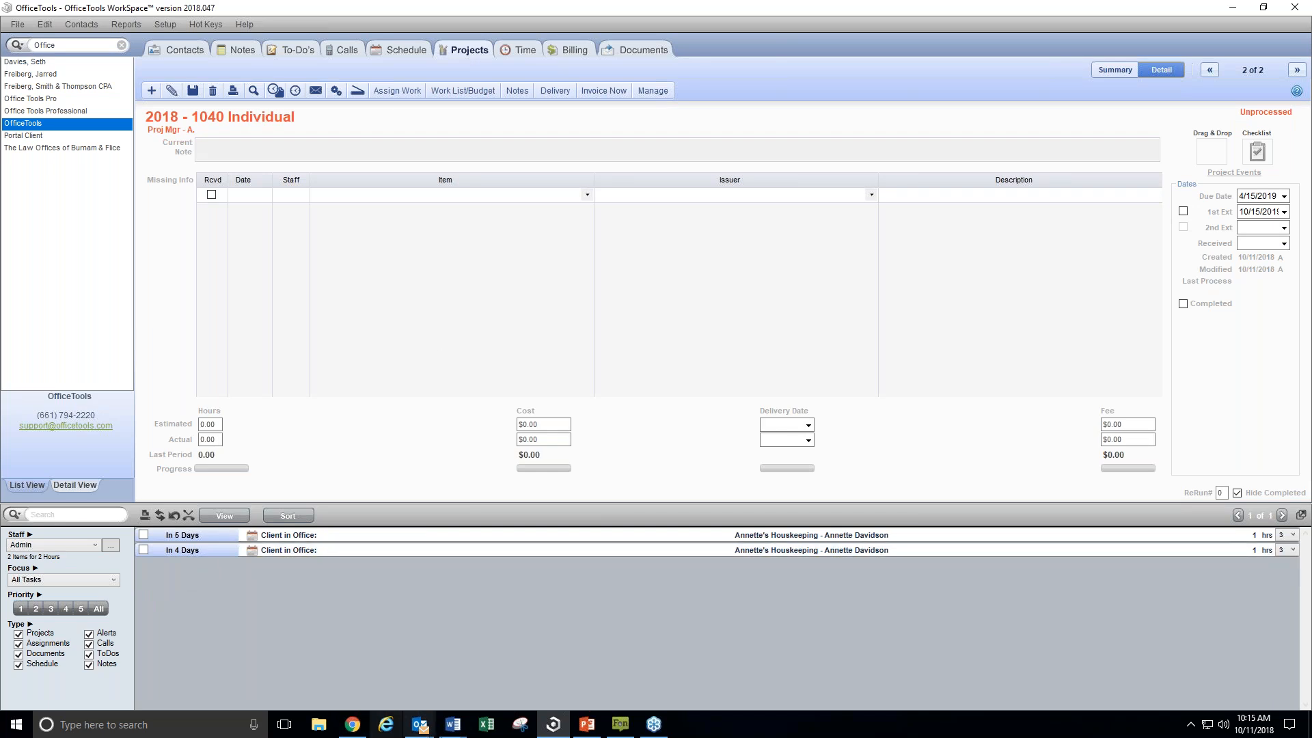
click(560, 723)
click(561, 723)
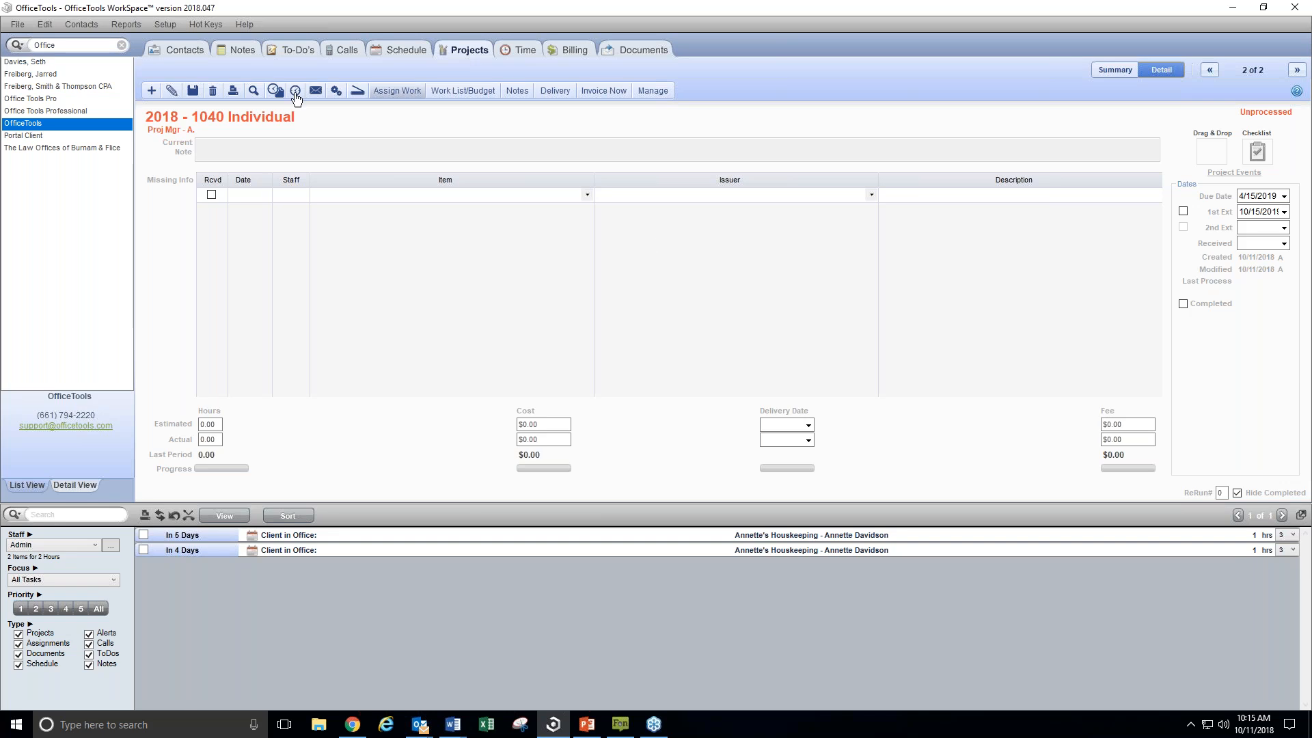
click(655, 90)
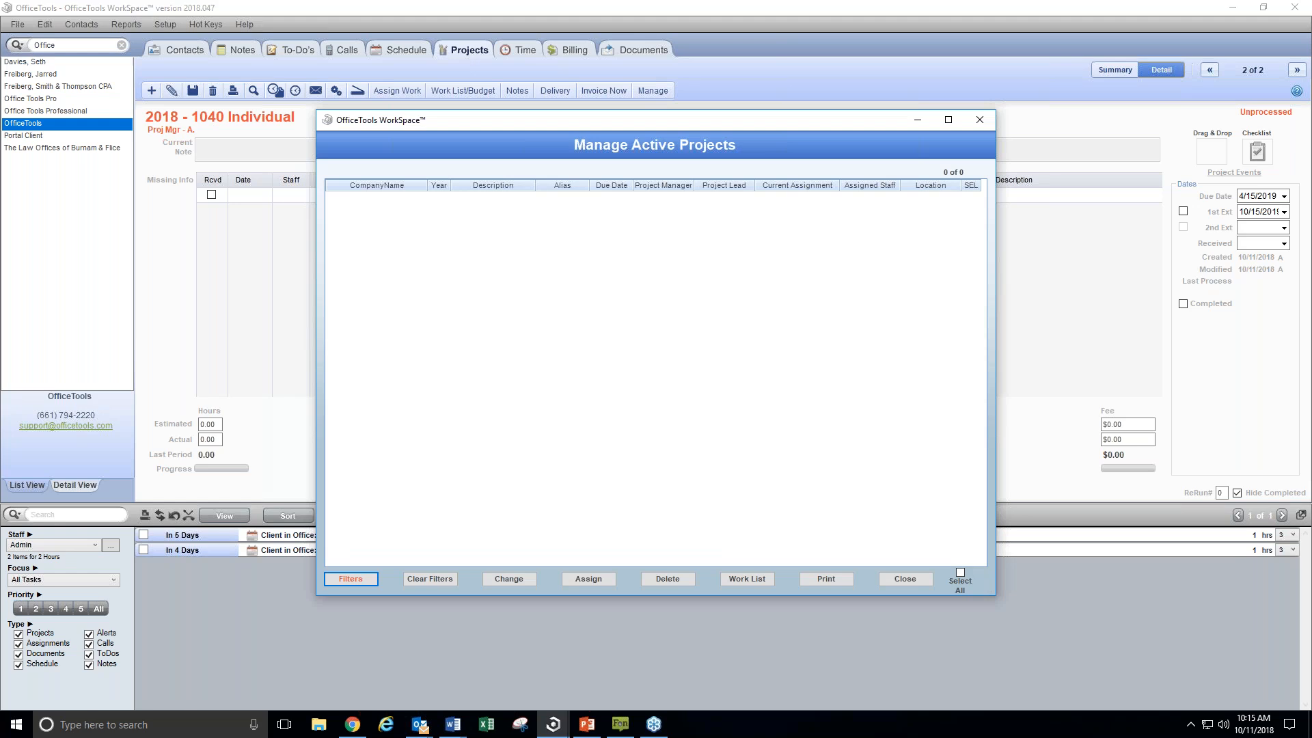
click(980, 120)
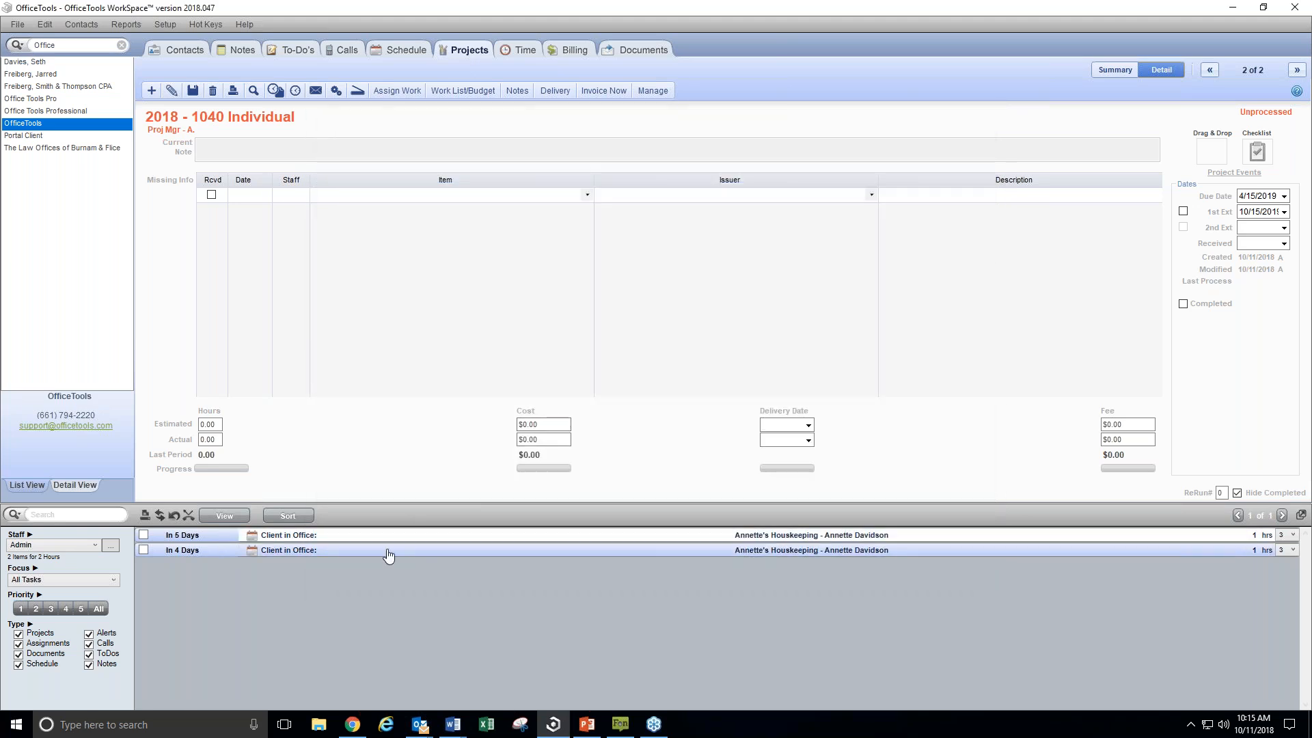
Clear and apply the filters in Manage Active Projects, select the OfficeTools 2018 Audit project in the list, and close the manager
click(661, 96)
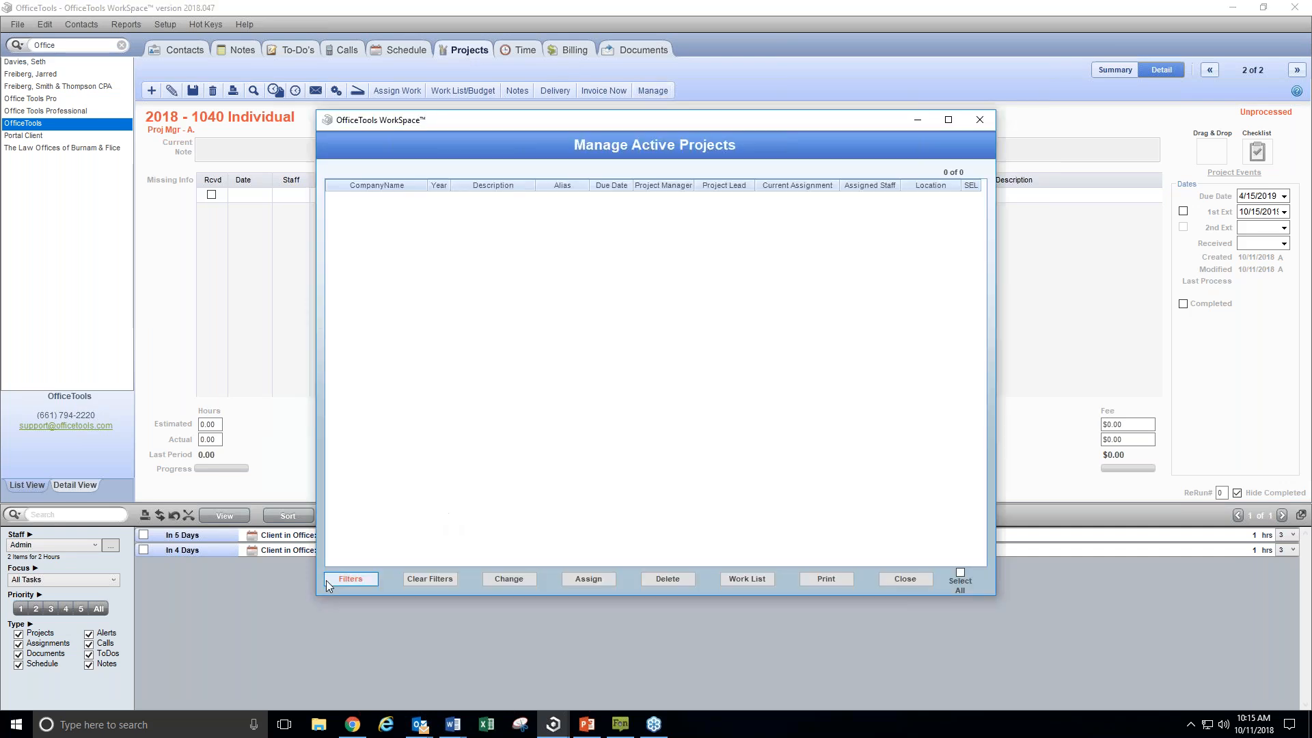
click(326, 580)
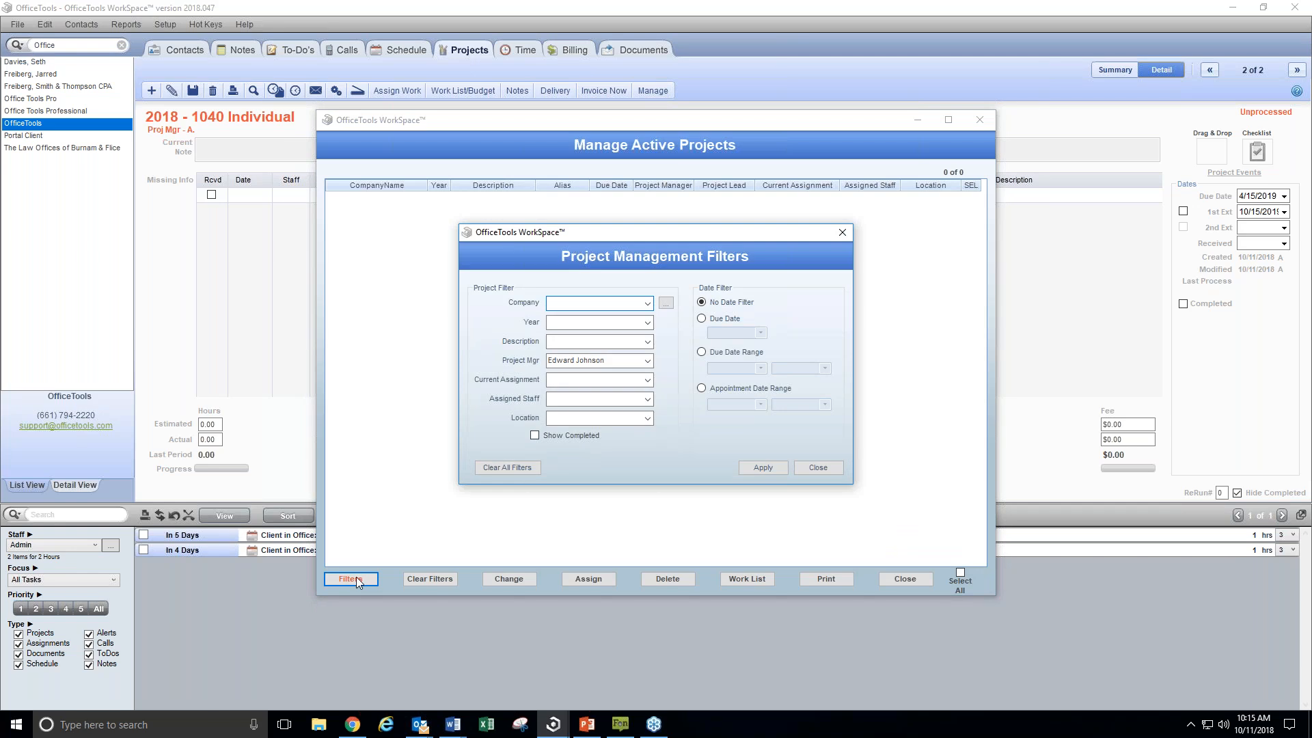
click(649, 361)
click(480, 468)
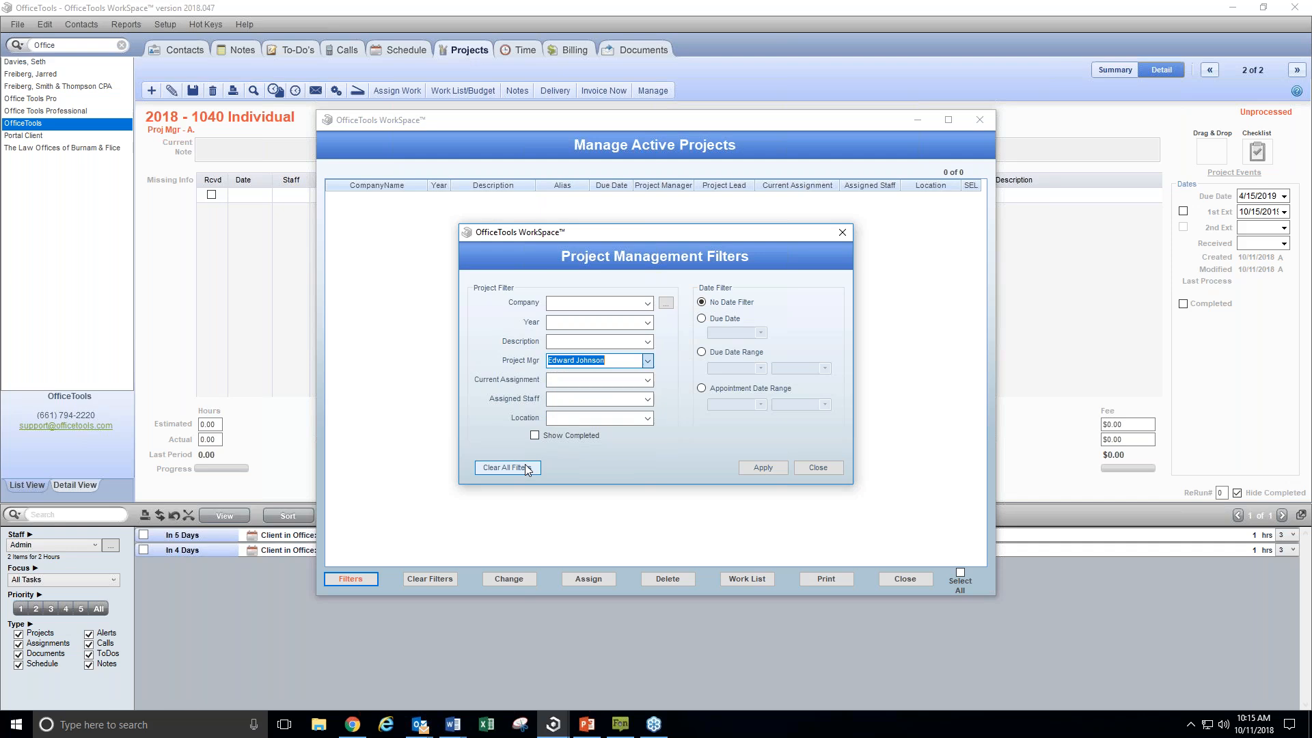
click(526, 468)
click(769, 466)
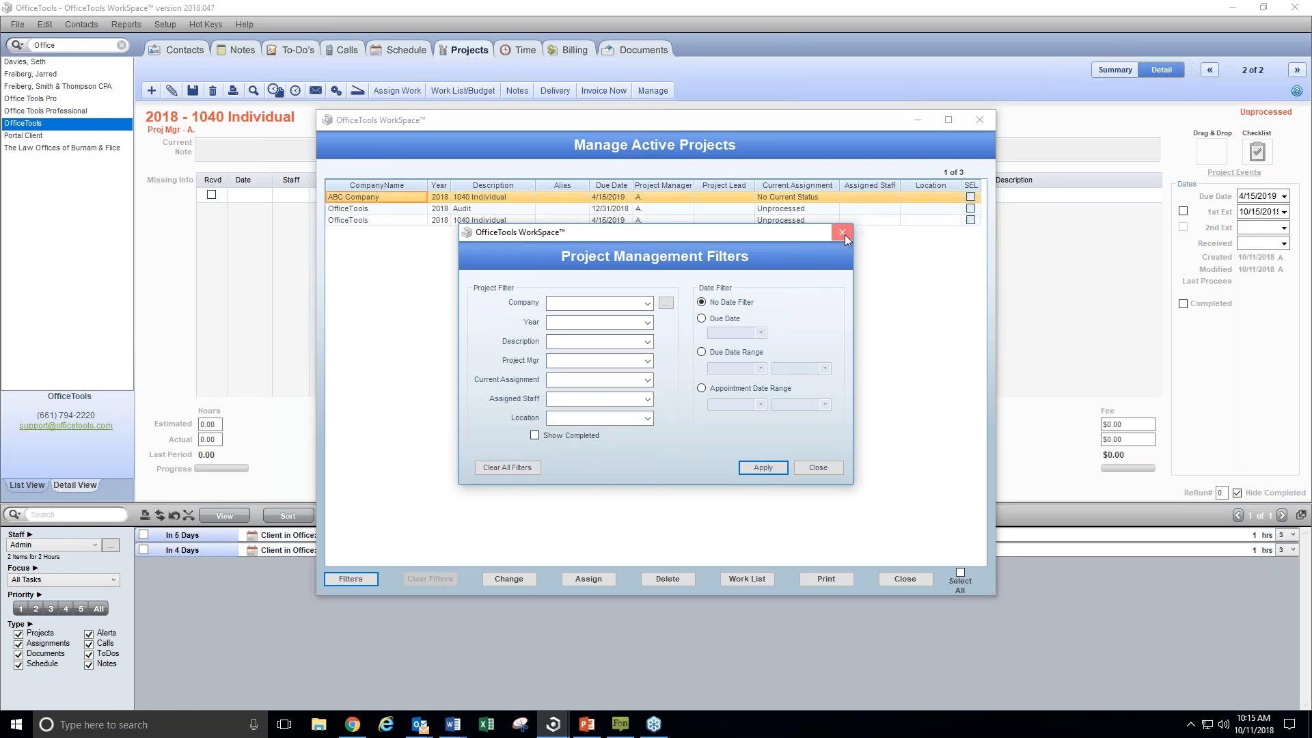
click(842, 233)
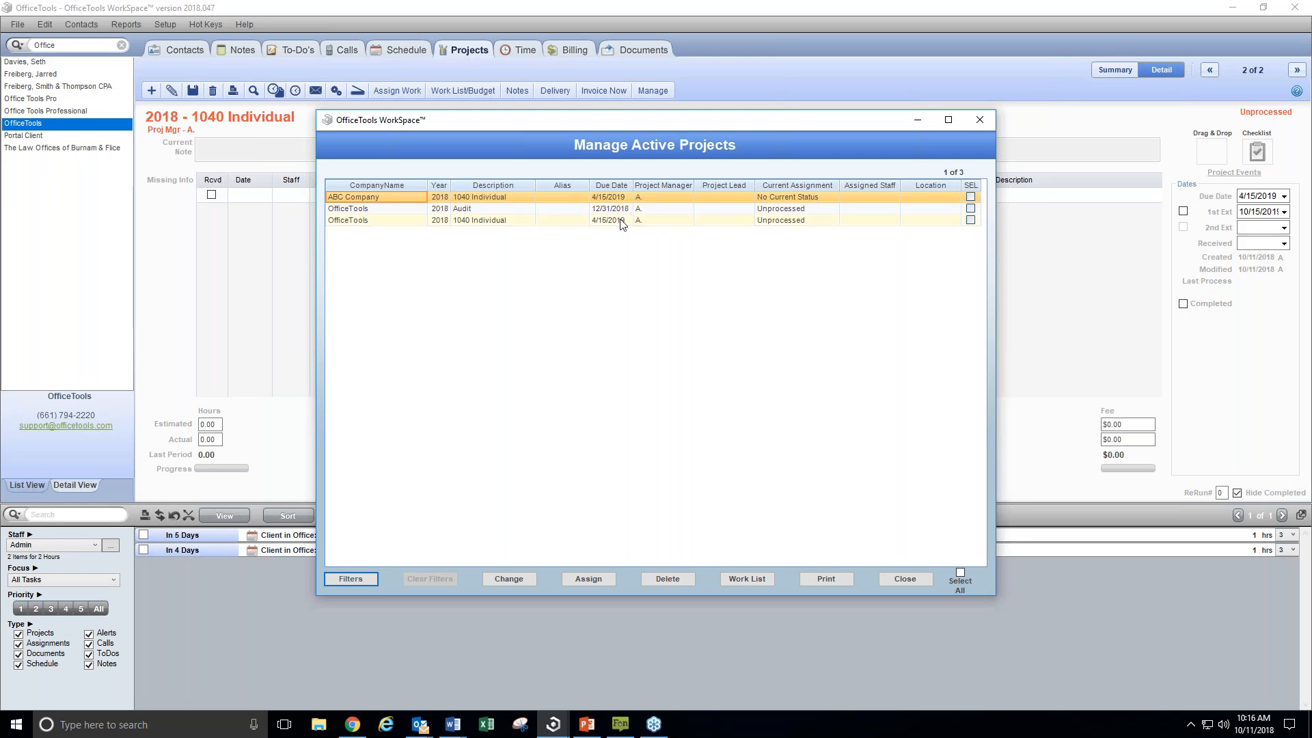
click(431, 211)
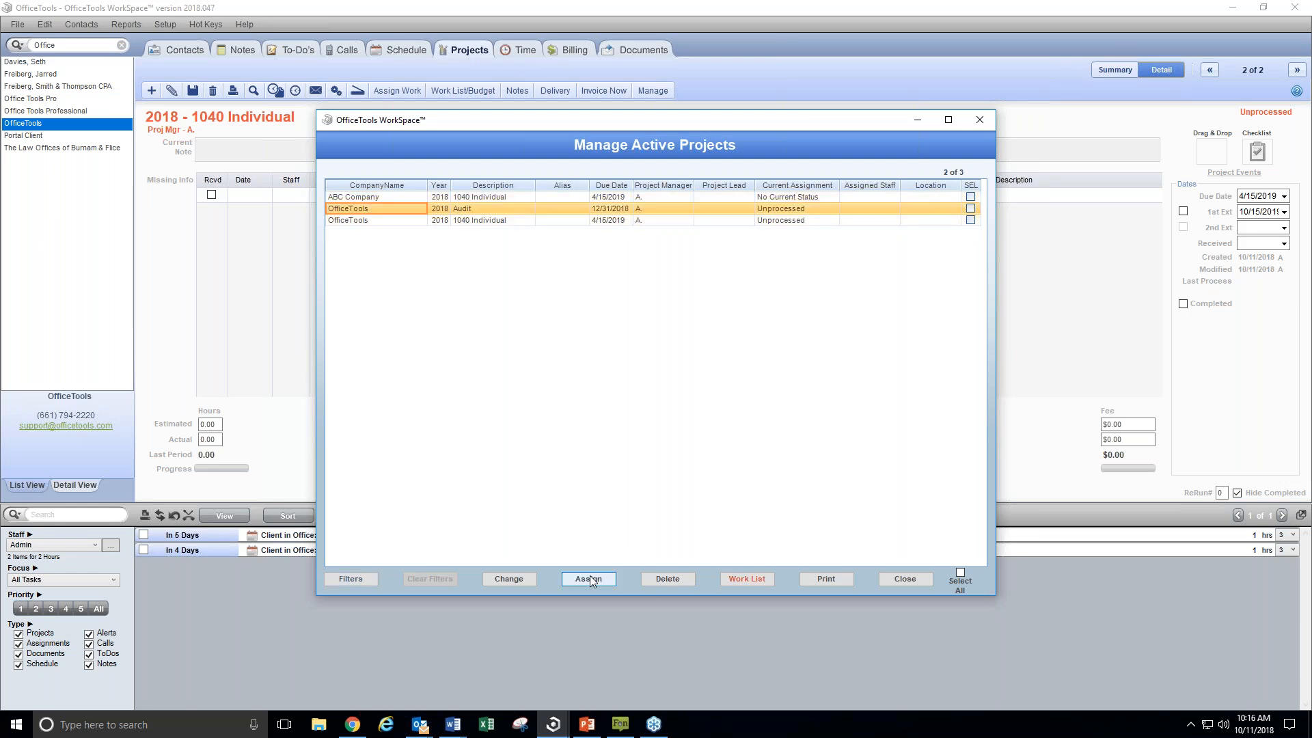
click(981, 119)
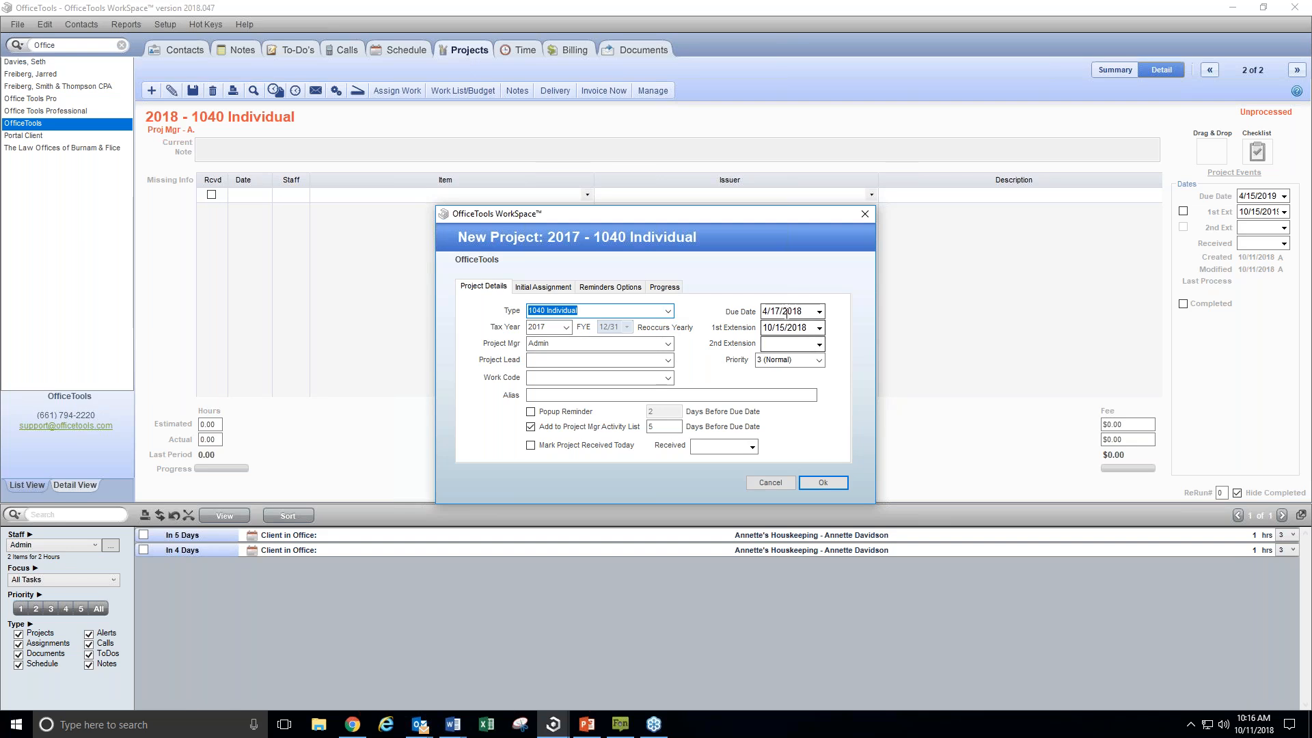
Create the duplicate 2017 1040 Individual project and assign its Awaiting Authorization work to Admin, due 10/16/2018, accepting the date past the project due date
click(823, 482)
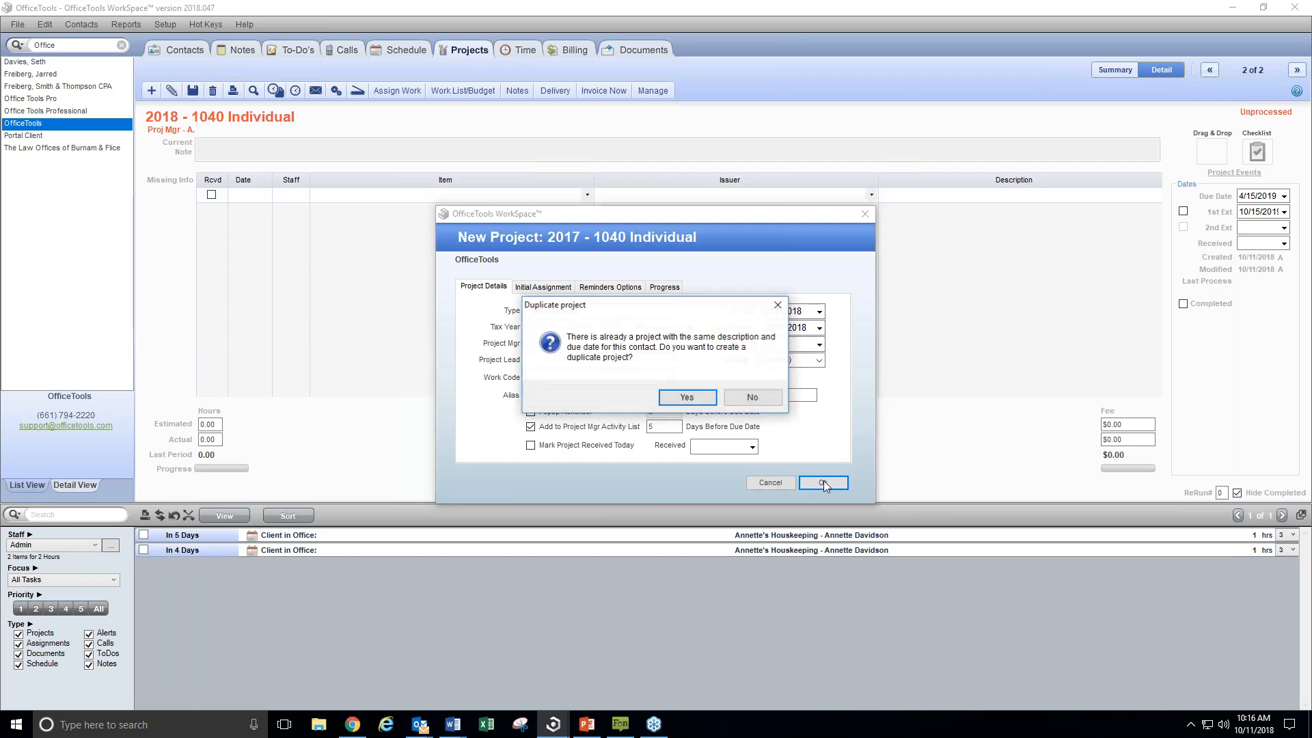
click(687, 398)
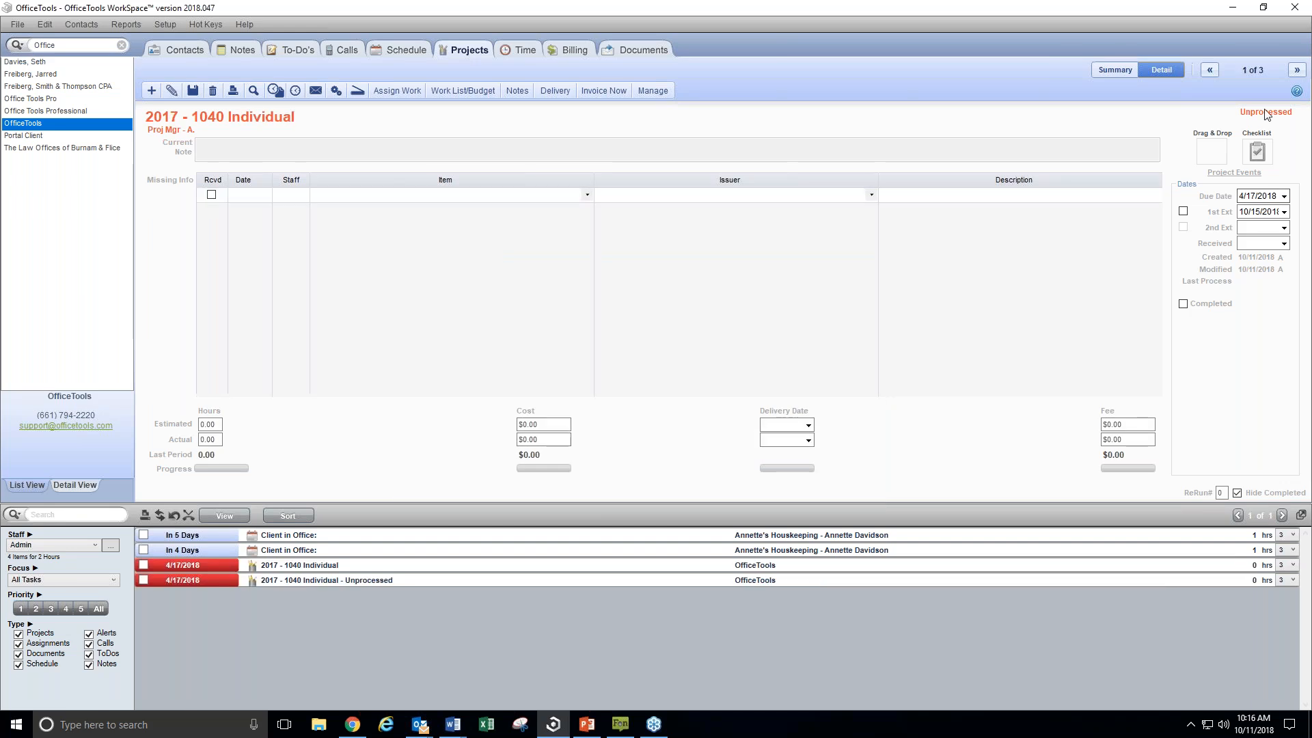
click(387, 96)
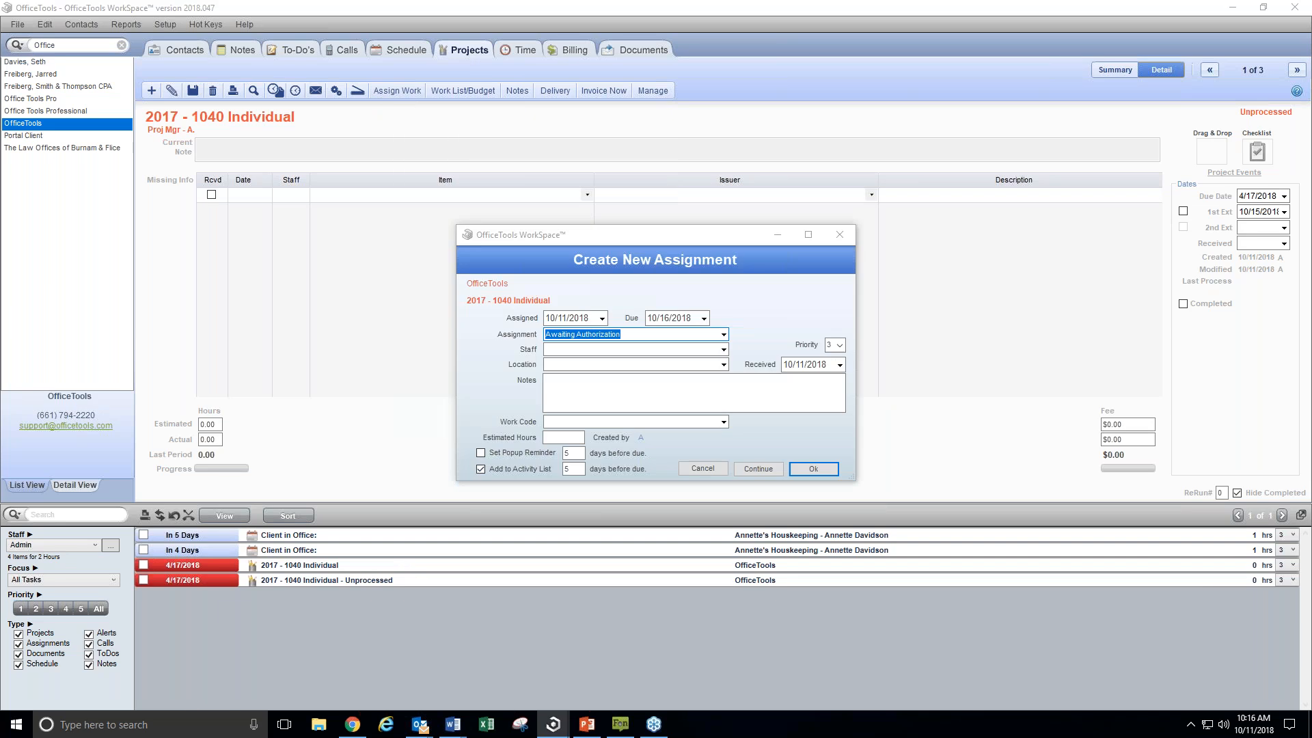
click(722, 349)
click(581, 363)
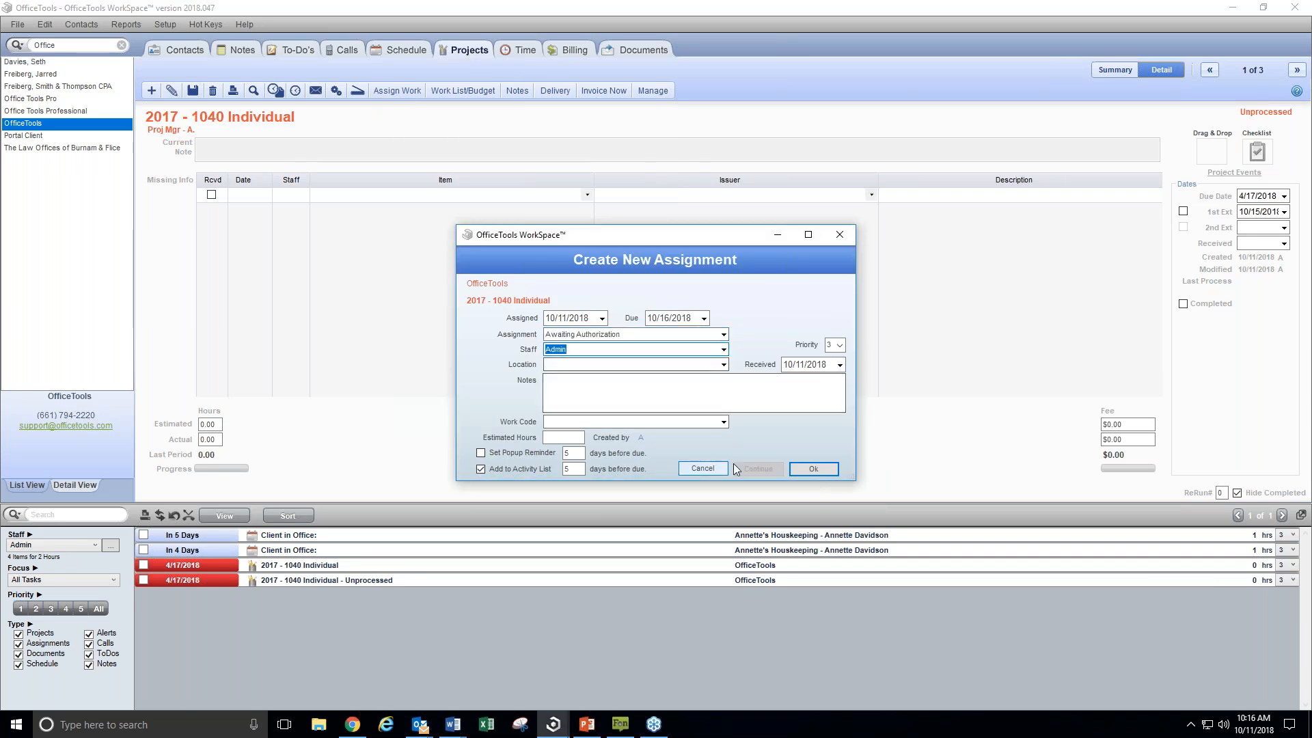
click(821, 470)
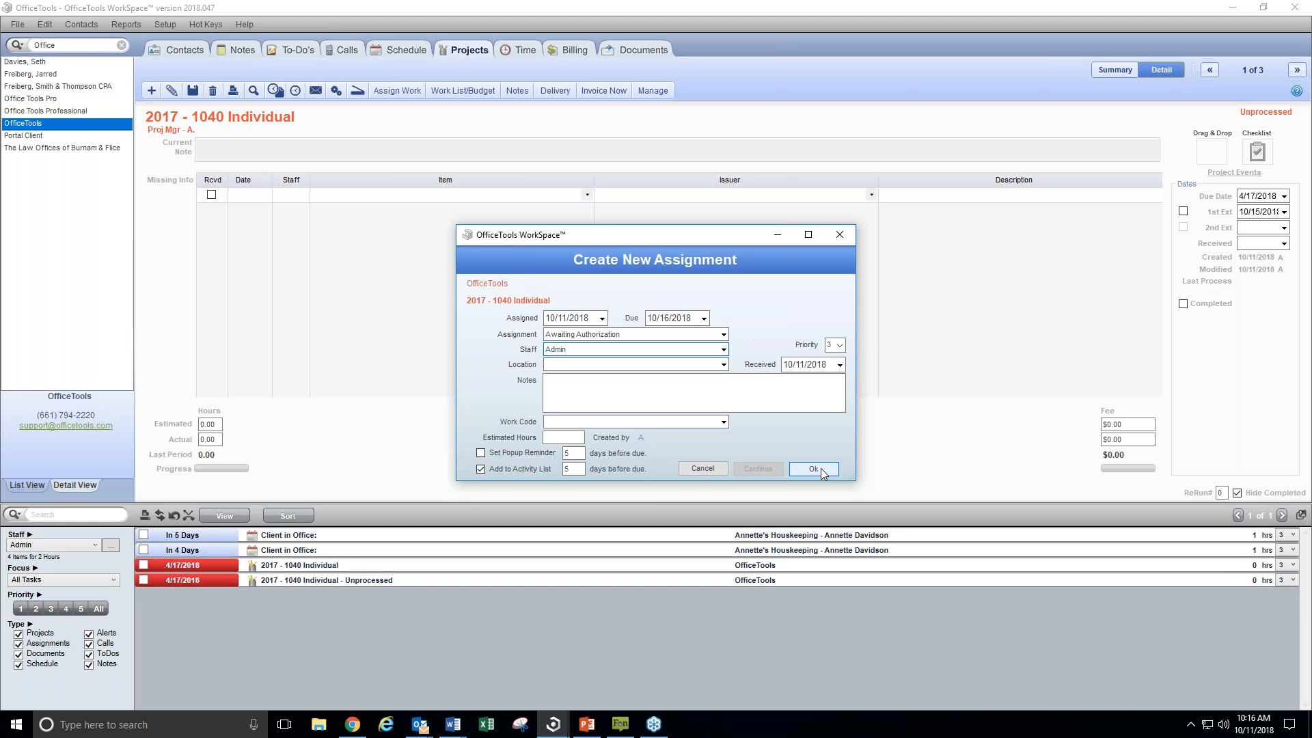
click(637, 392)
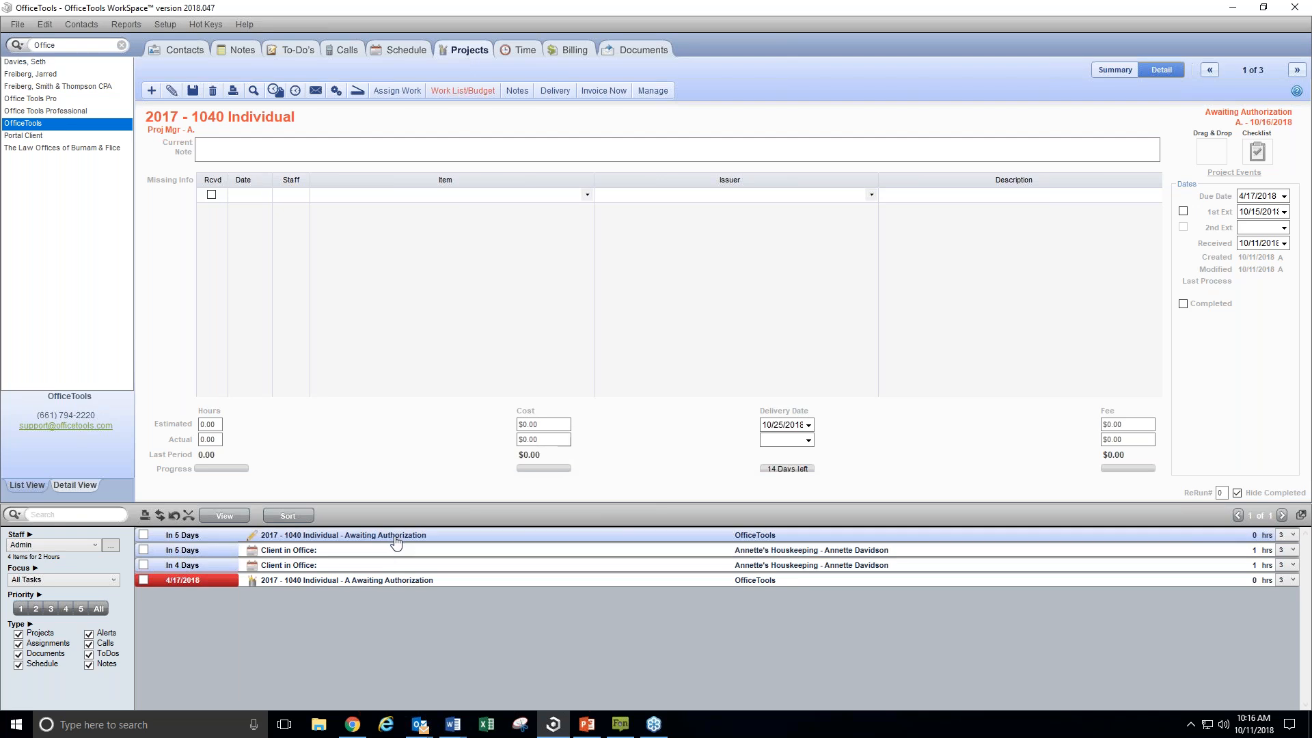
Mark the 2017 1040 Individual Awaiting Authorization task complete in the activity list without creating a time card
click(144, 535)
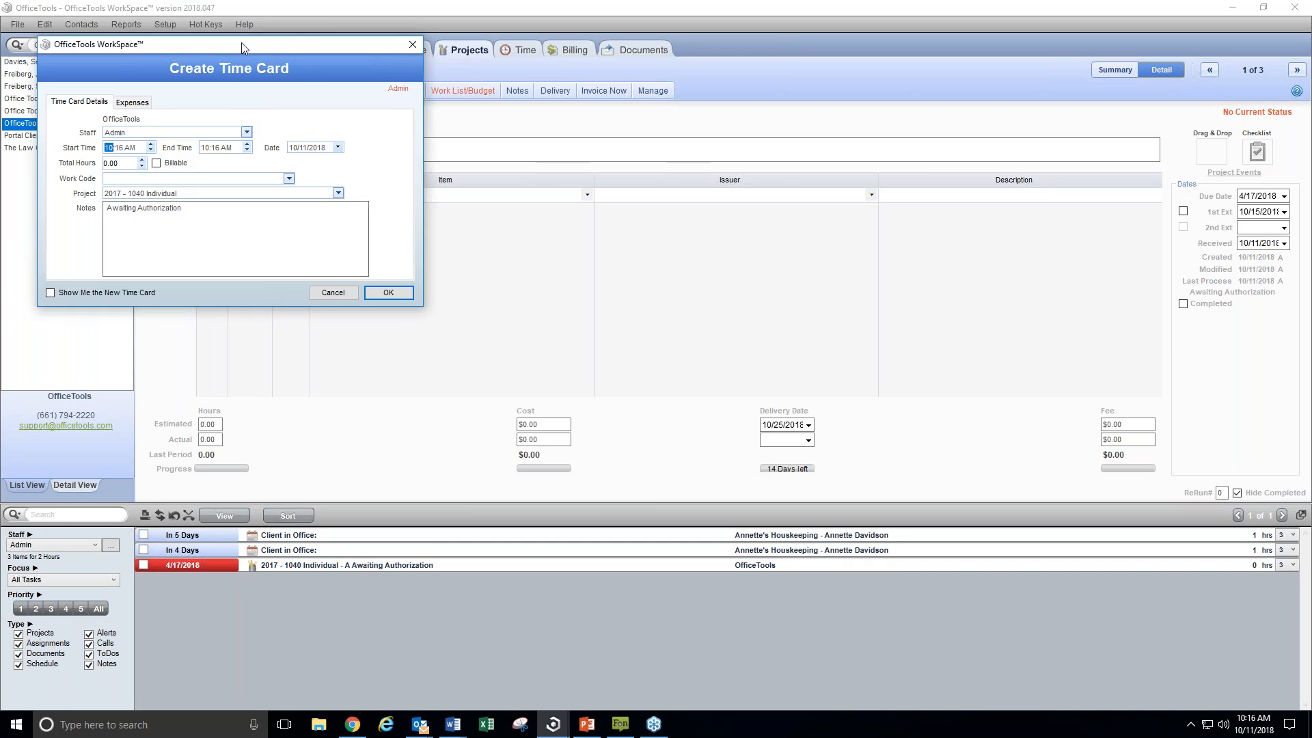
drag(244, 42, 579, 106)
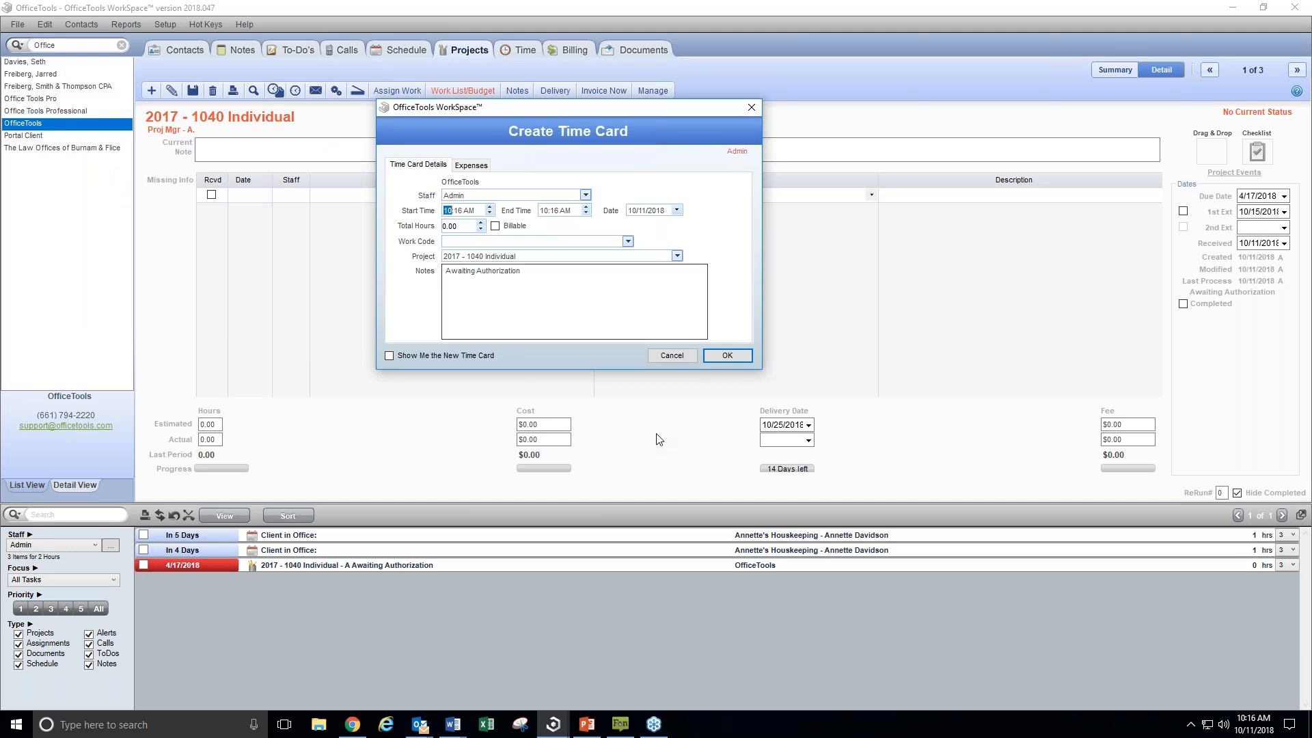
click(672, 355)
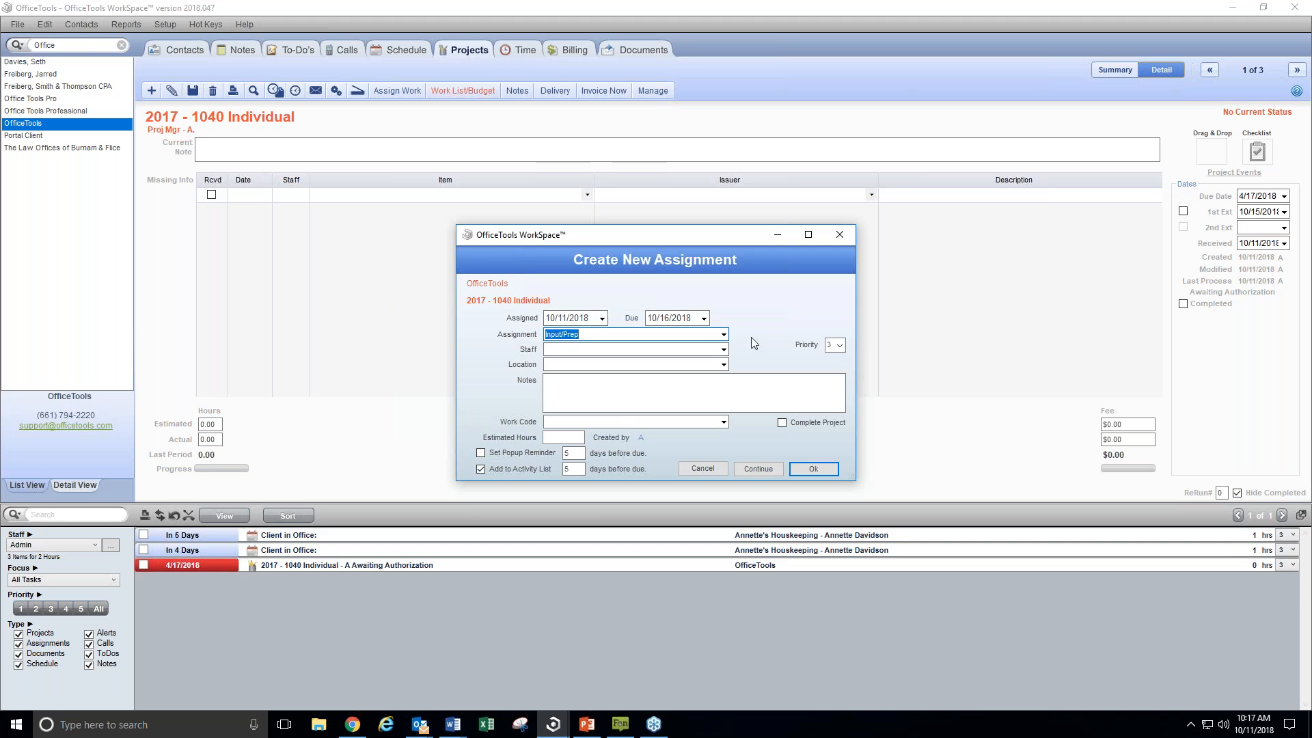
Assign Input/Prep as the next work to the fourth staff member listed, due 10/16/2018, accepting the date past the project due date
click(723, 334)
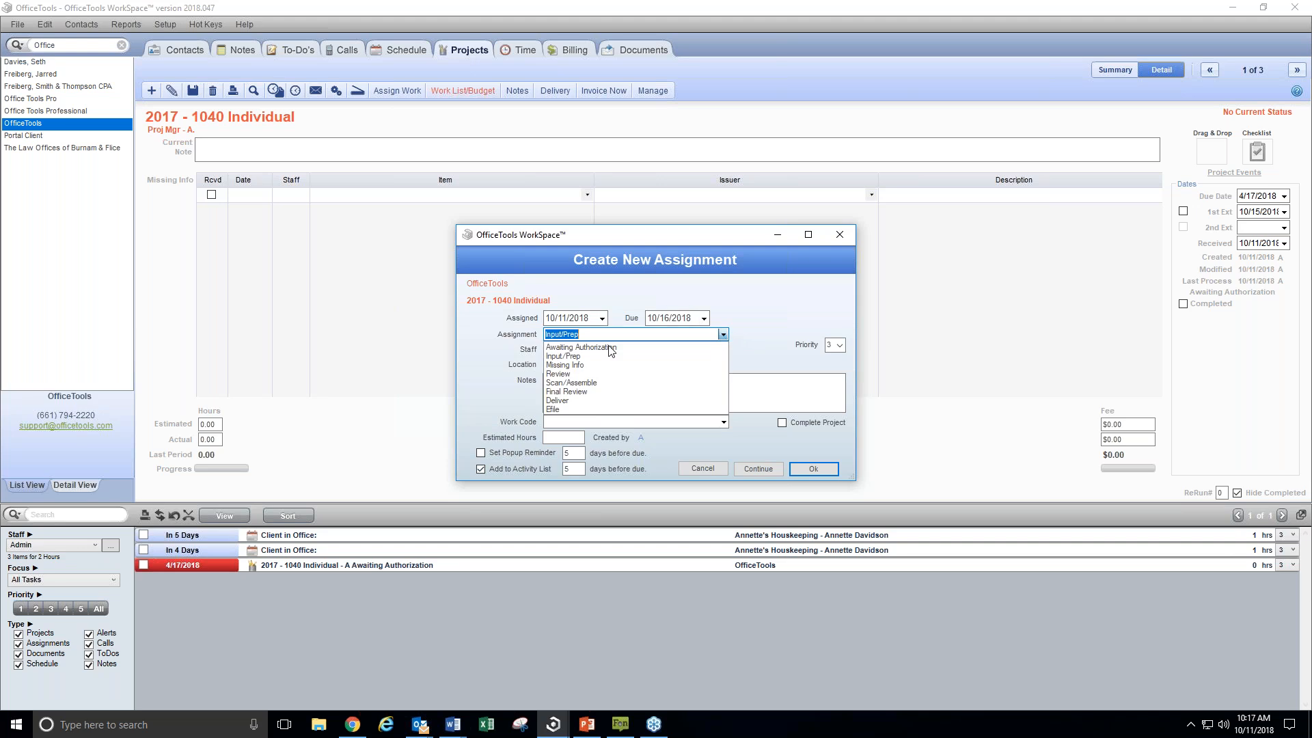
click(580, 365)
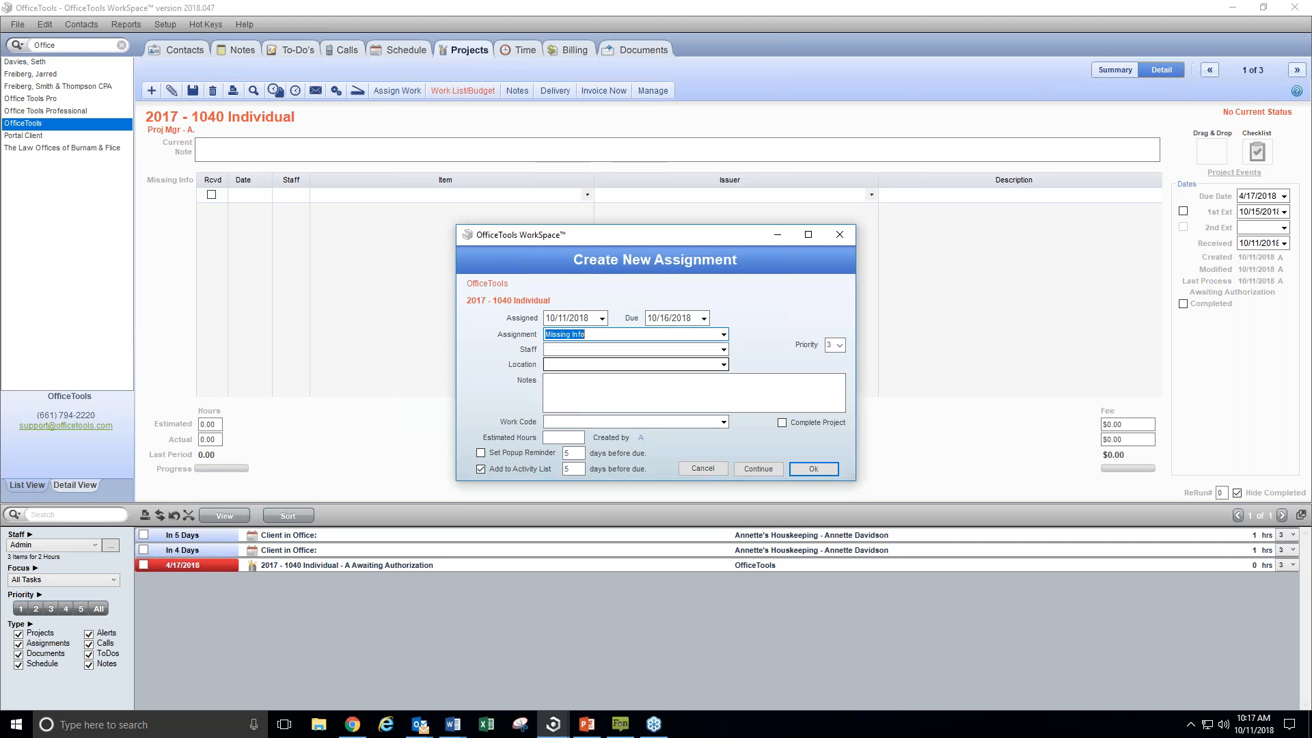
click(724, 335)
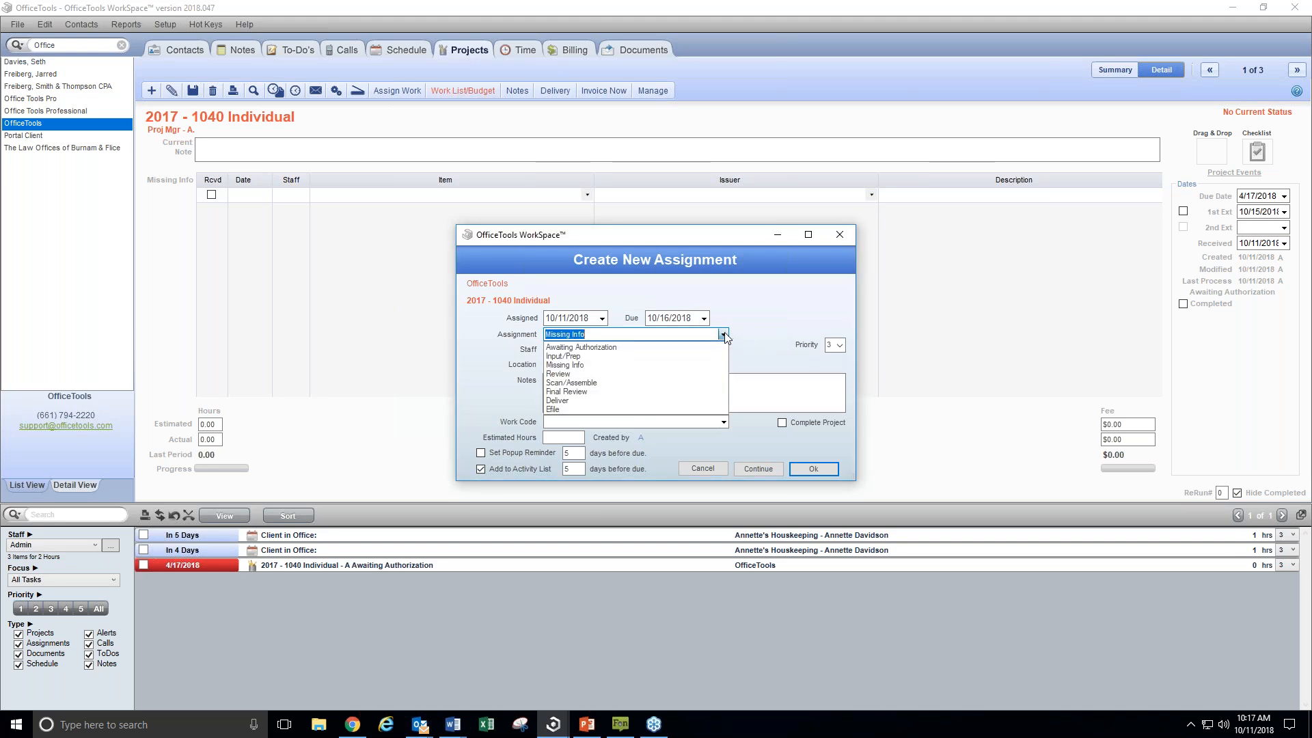
click(578, 356)
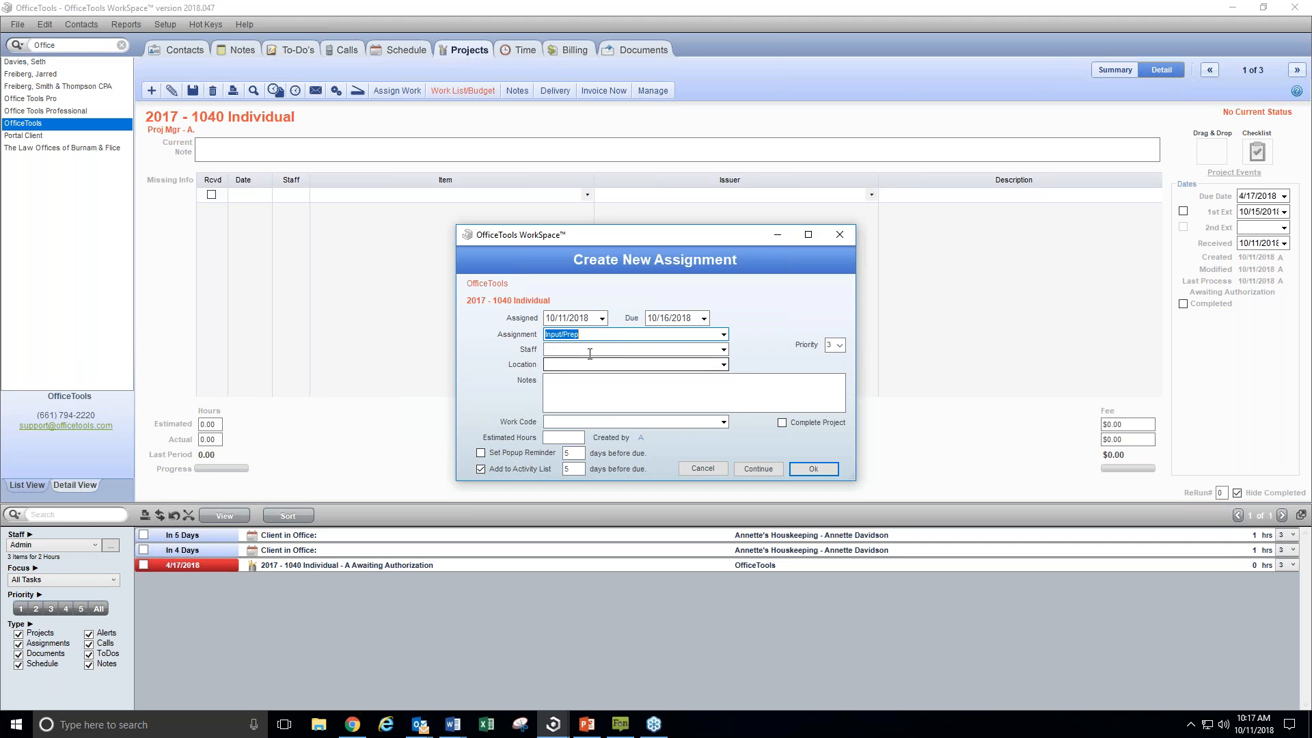
click(723, 351)
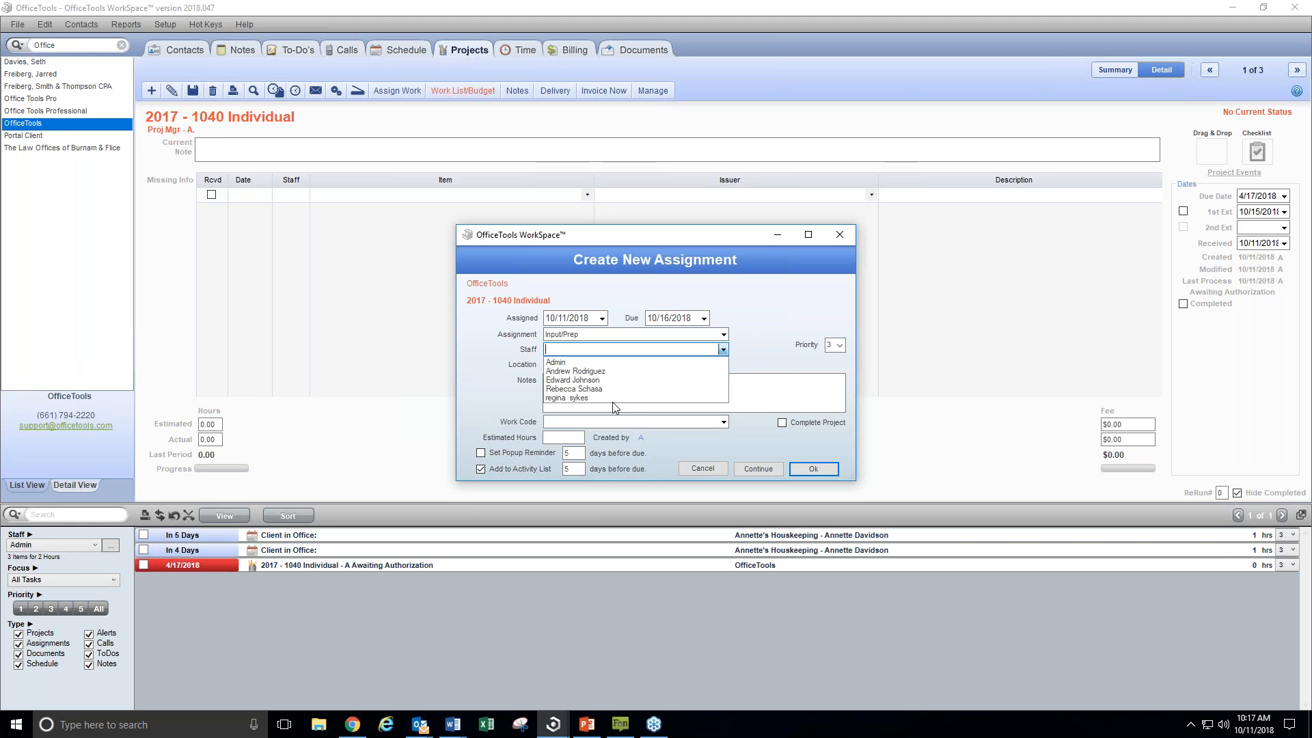
click(576, 389)
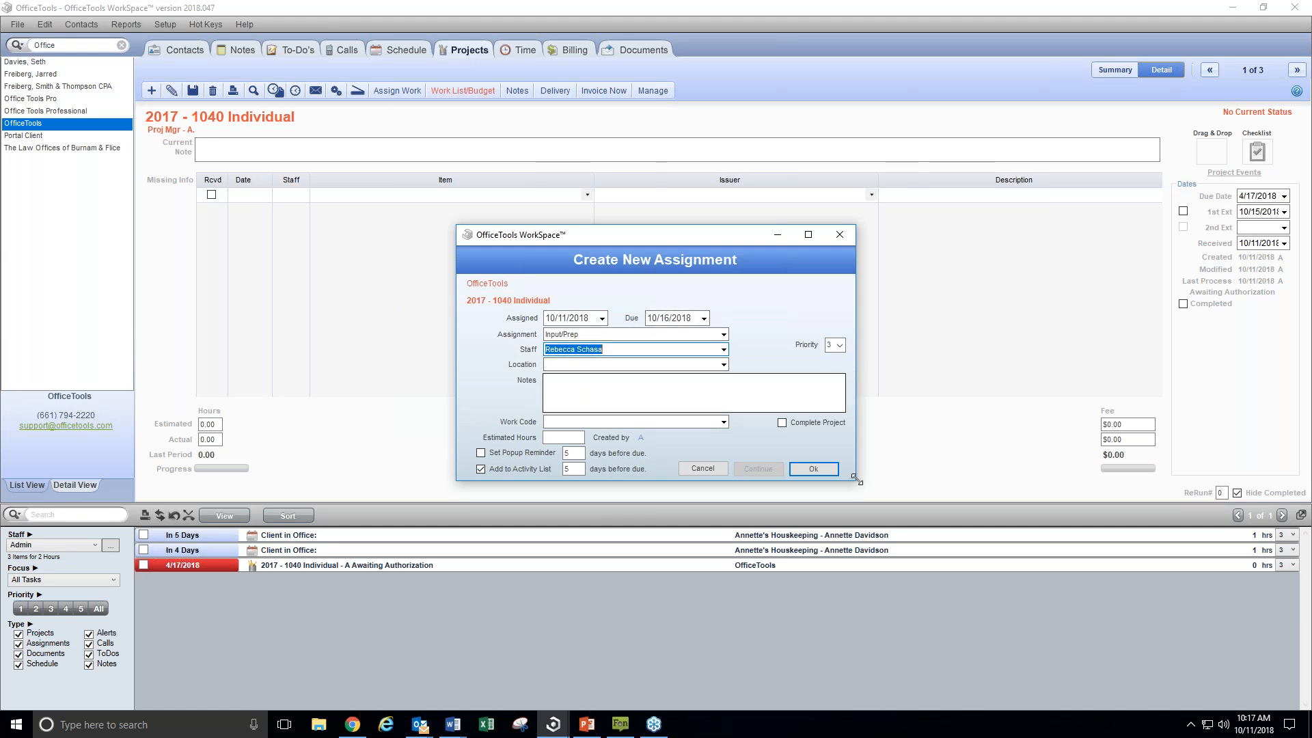
click(823, 472)
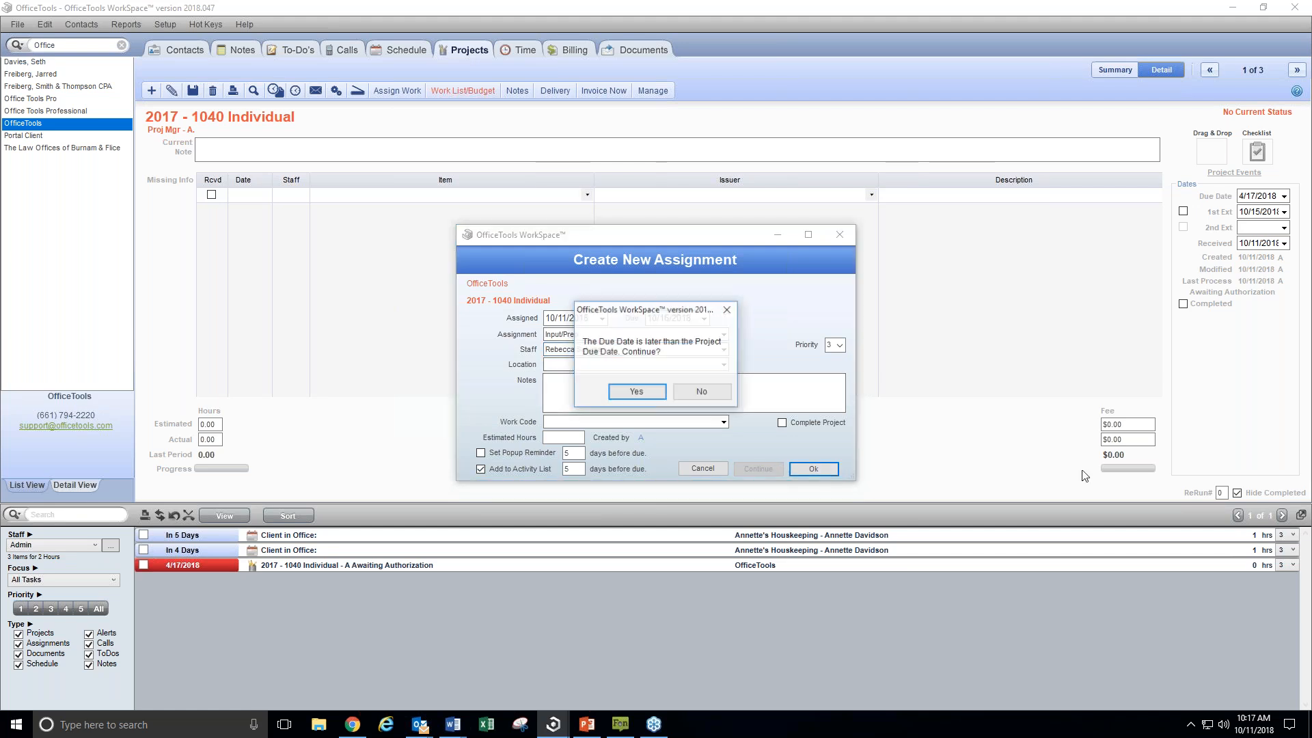
click(658, 392)
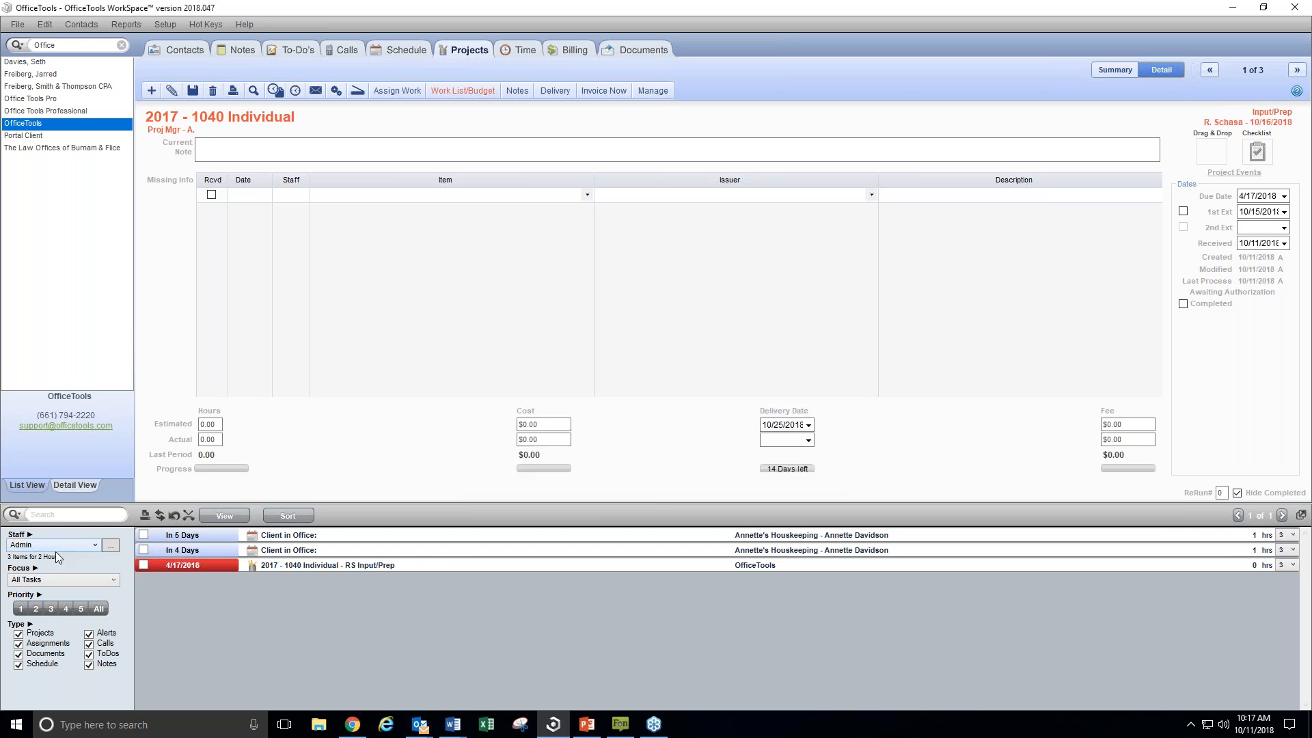
Show the activity list of the staff member who was given the Input/Prep assignment
click(95, 544)
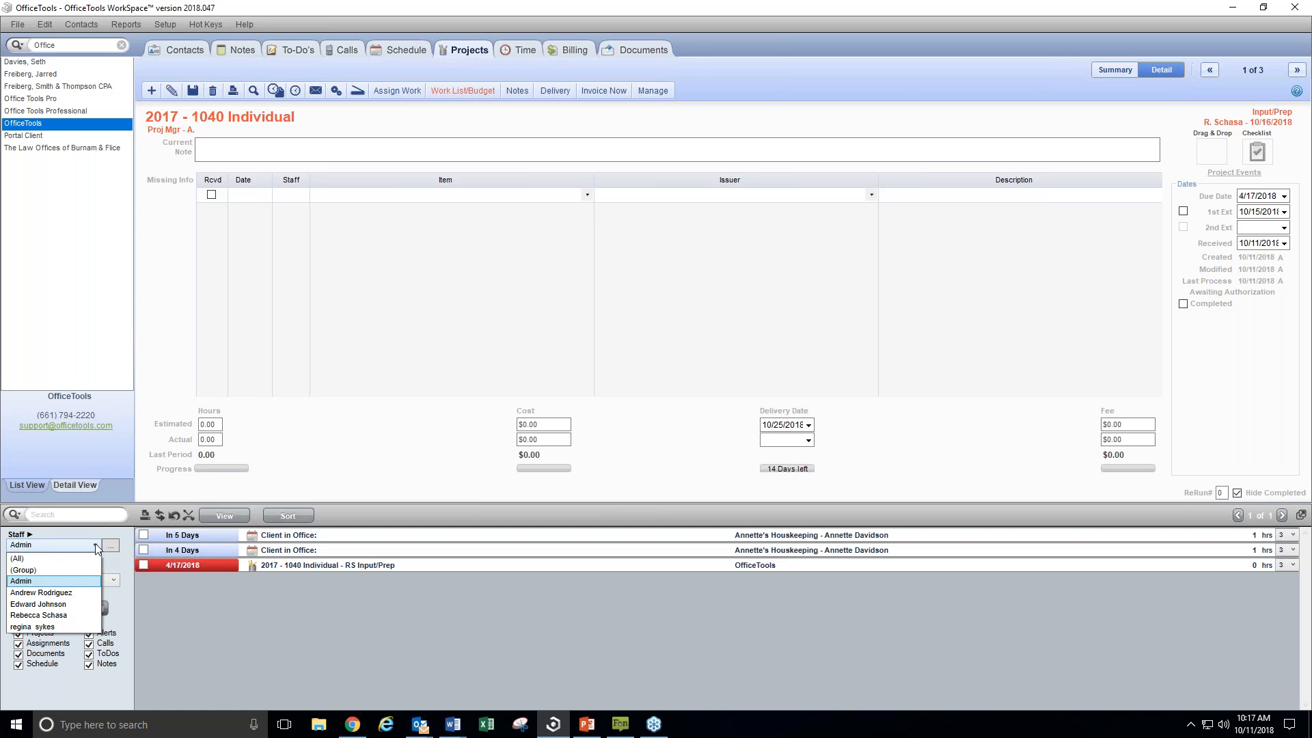
click(41, 615)
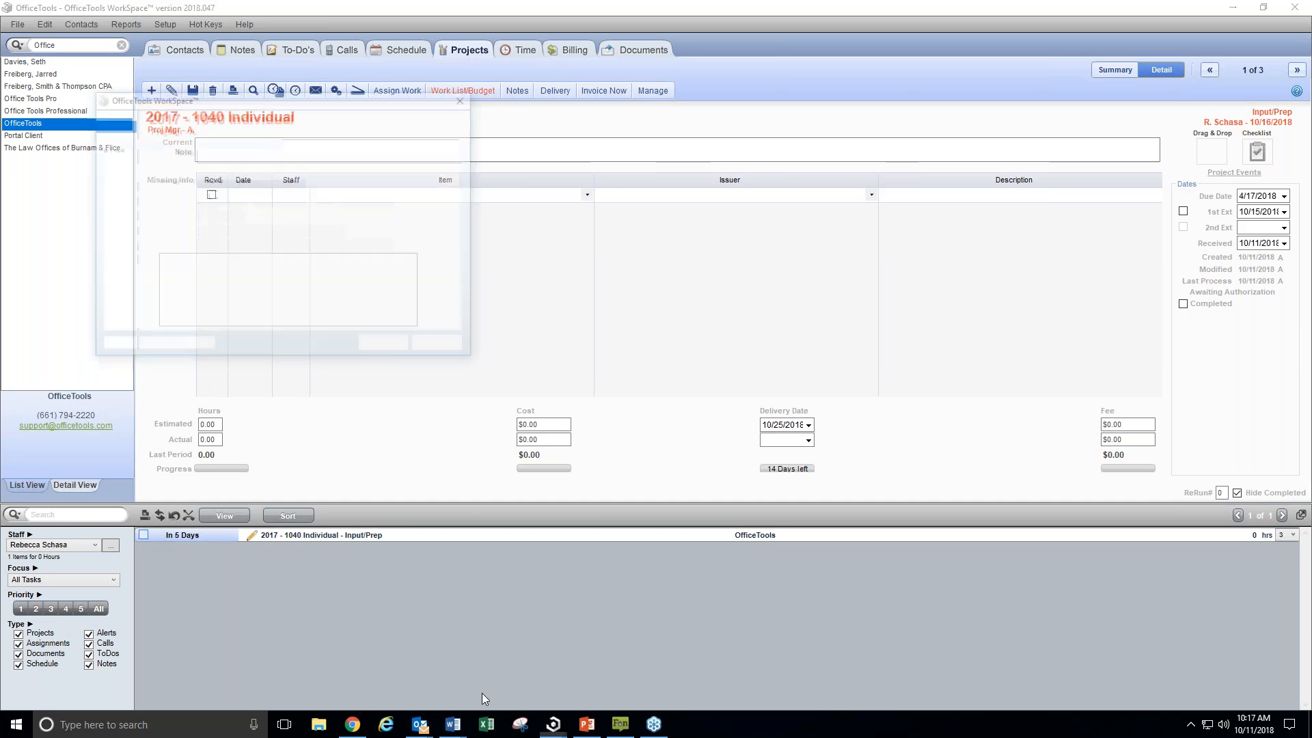
Try to complete the Input/Prep task without a time card, choose Awaiting Authorization as the next assignment, and cancel it
click(396, 347)
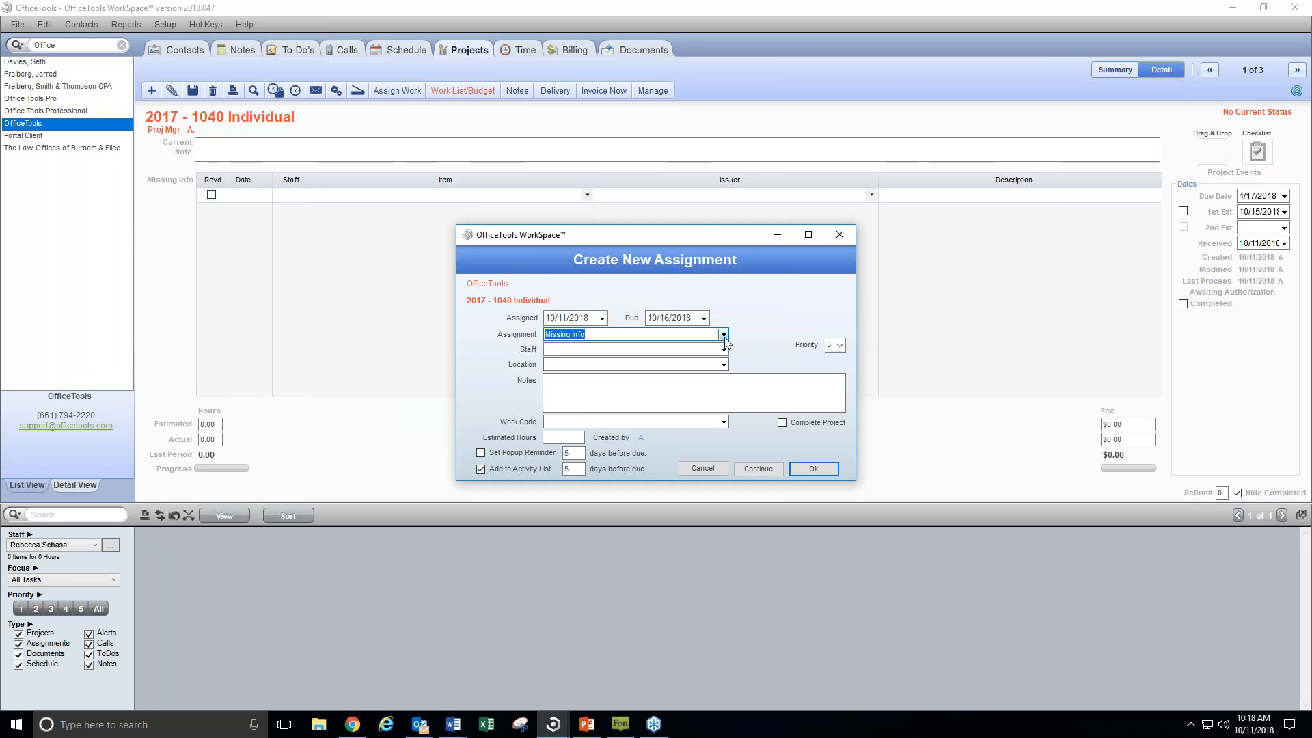
click(723, 335)
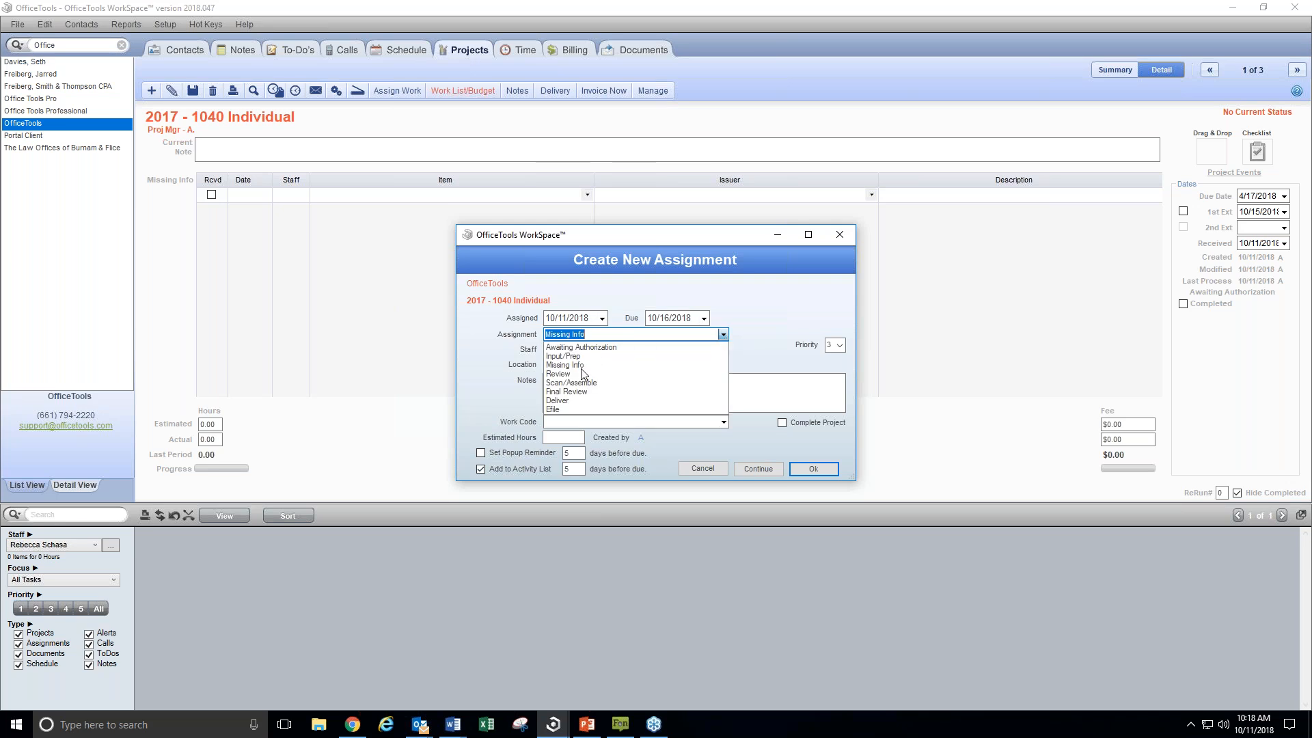
click(581, 347)
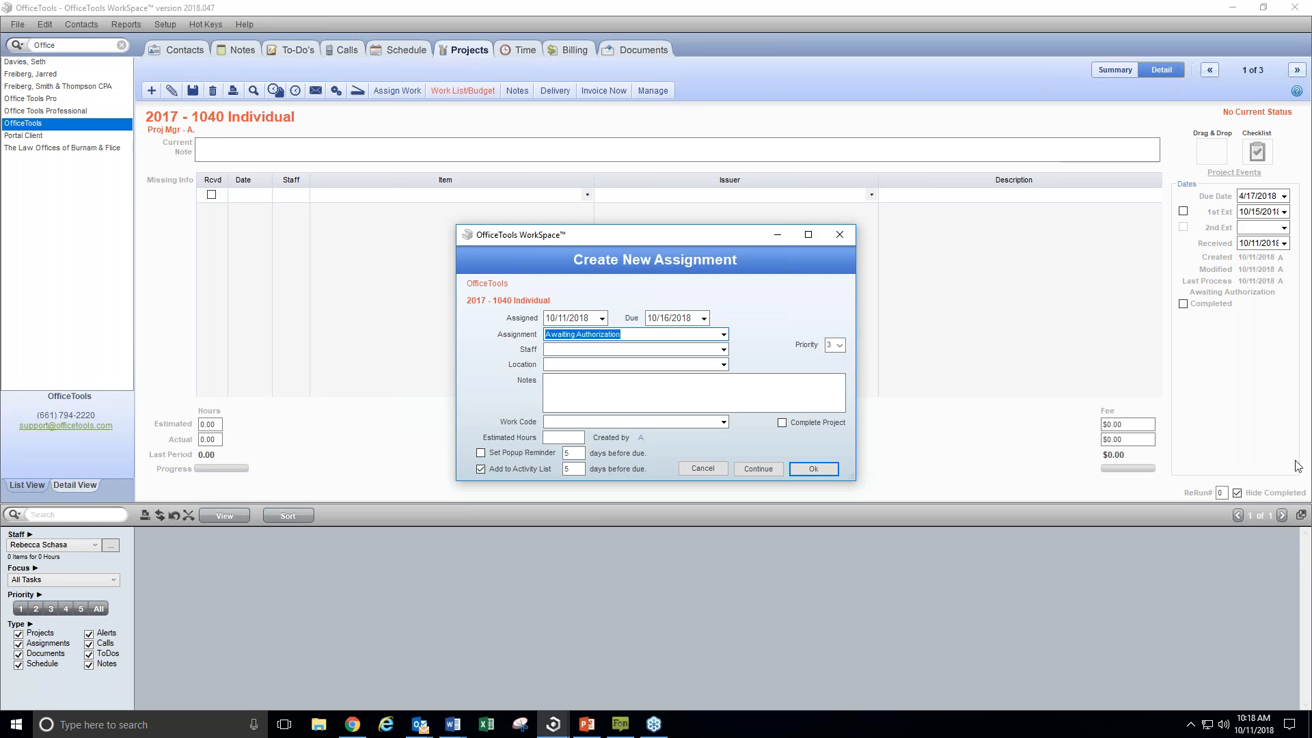
click(698, 469)
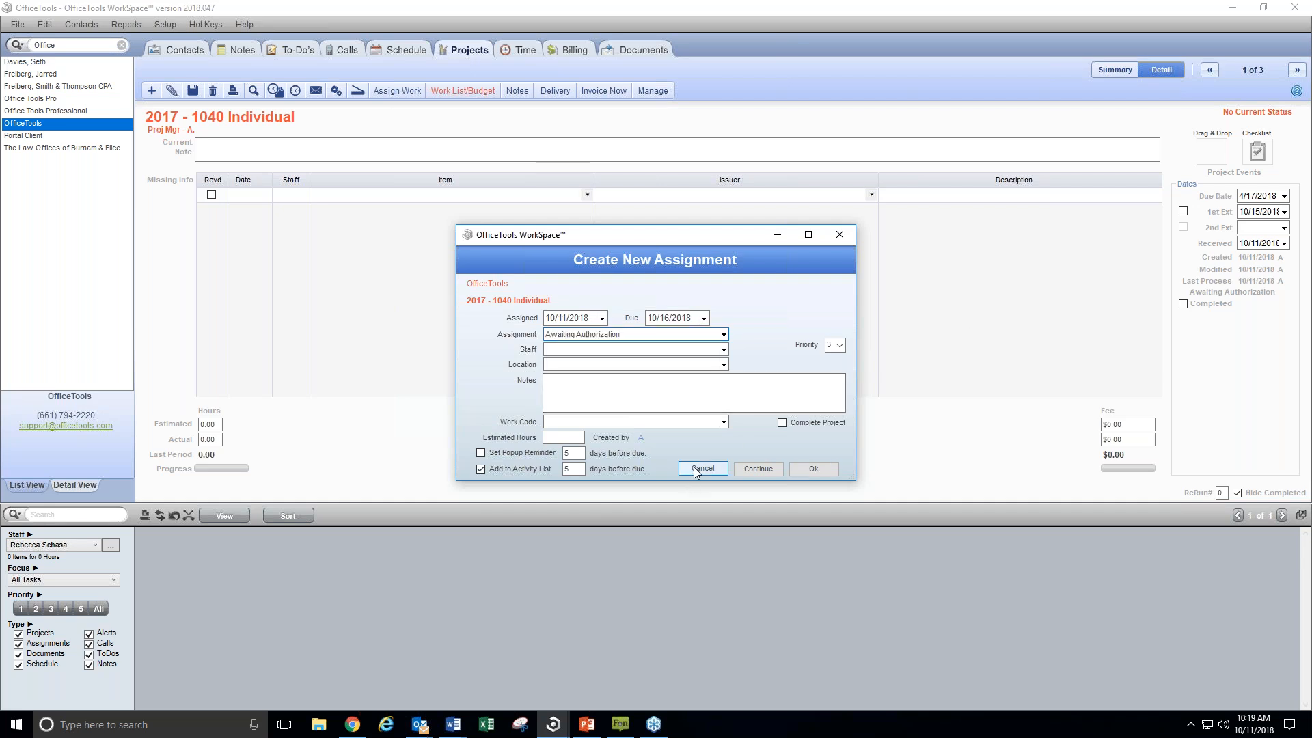
Clear the contact search and move on to the next OfficeTools project
click(122, 45)
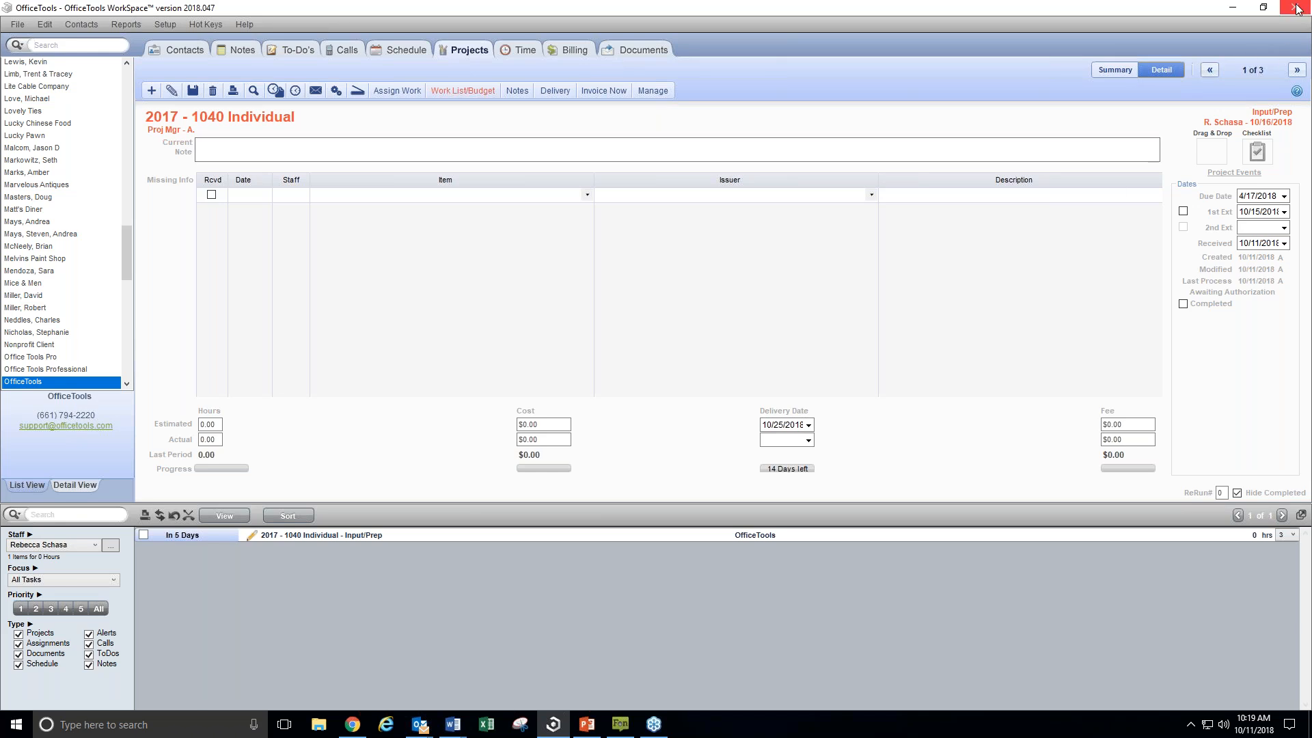
click(1296, 70)
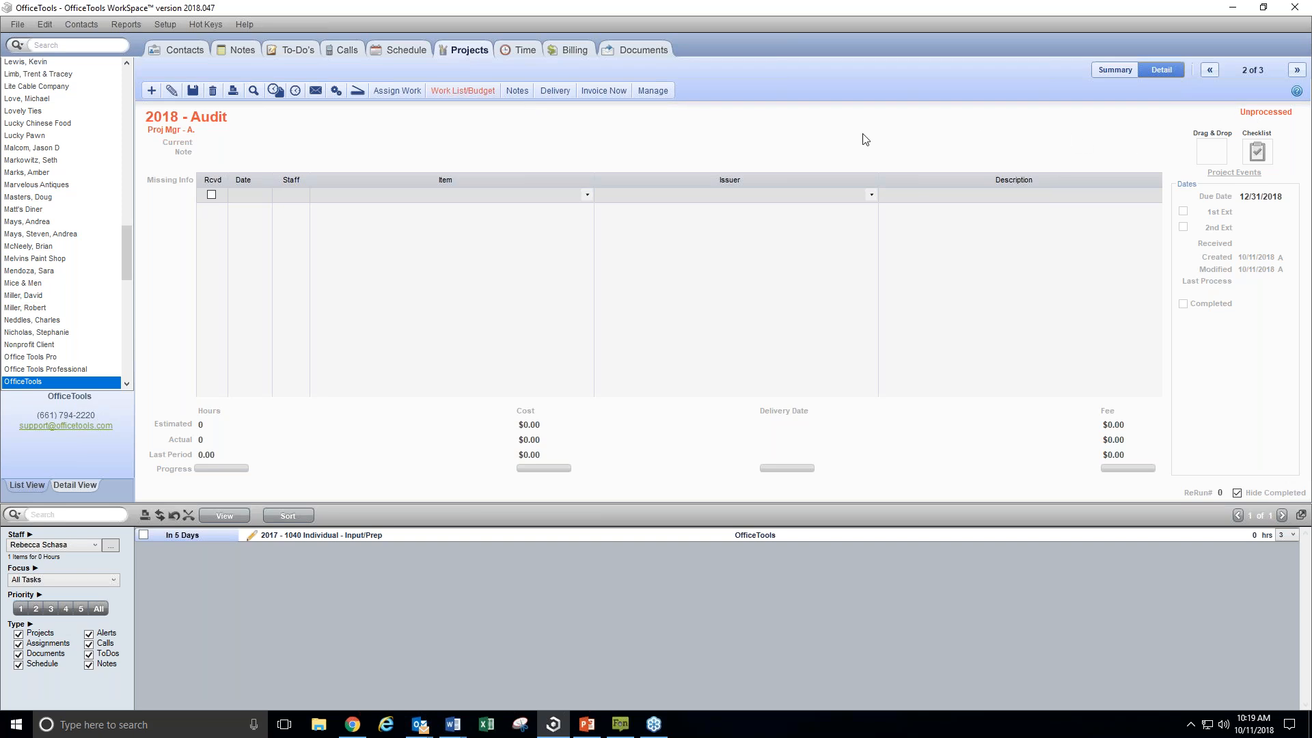
In the 2018 - Audit work list, assign Awaiting Authorization to the second listed staff member and Planning to the third
click(485, 96)
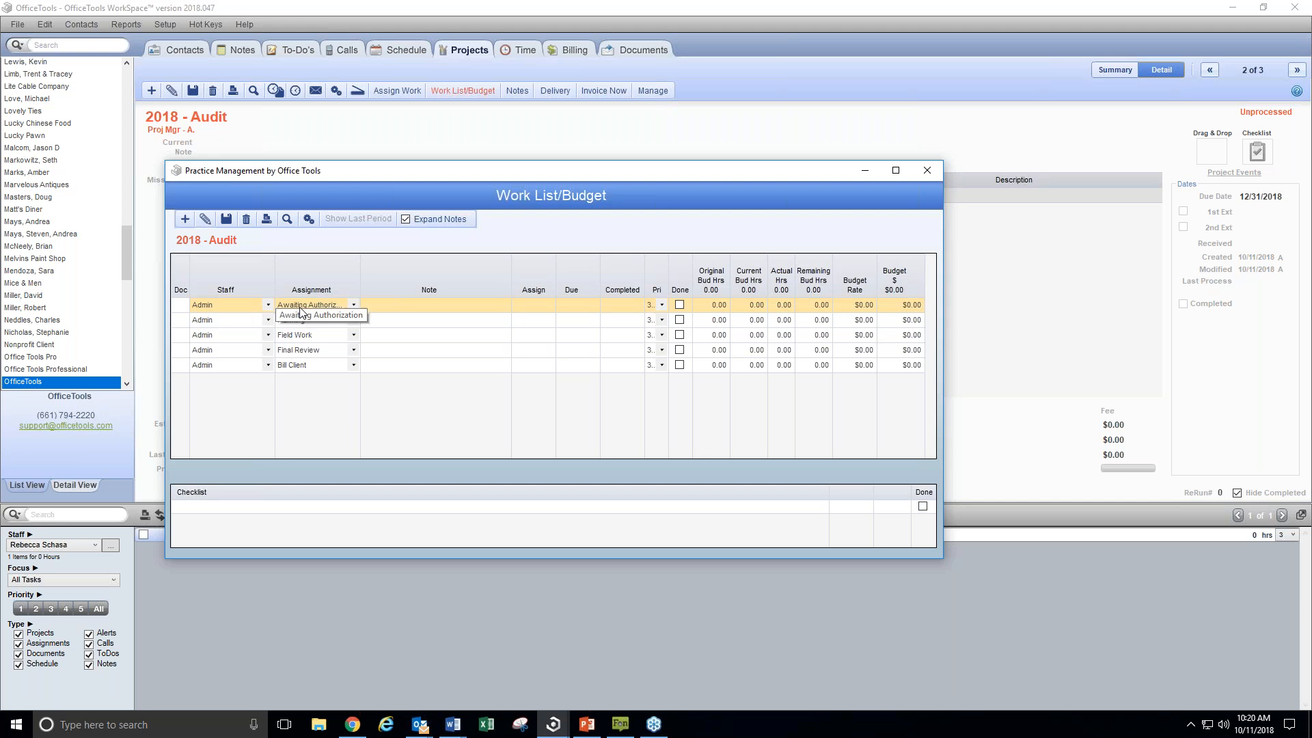
click(262, 306)
click(265, 305)
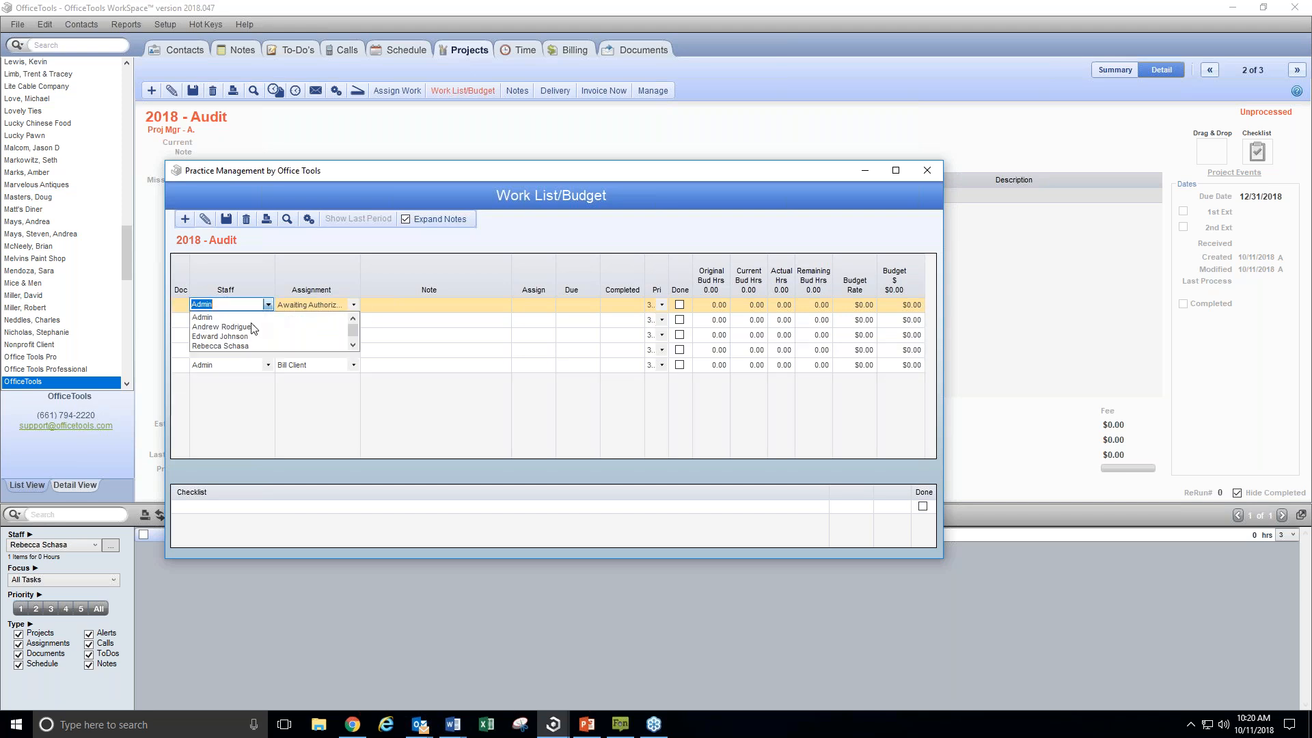
click(251, 327)
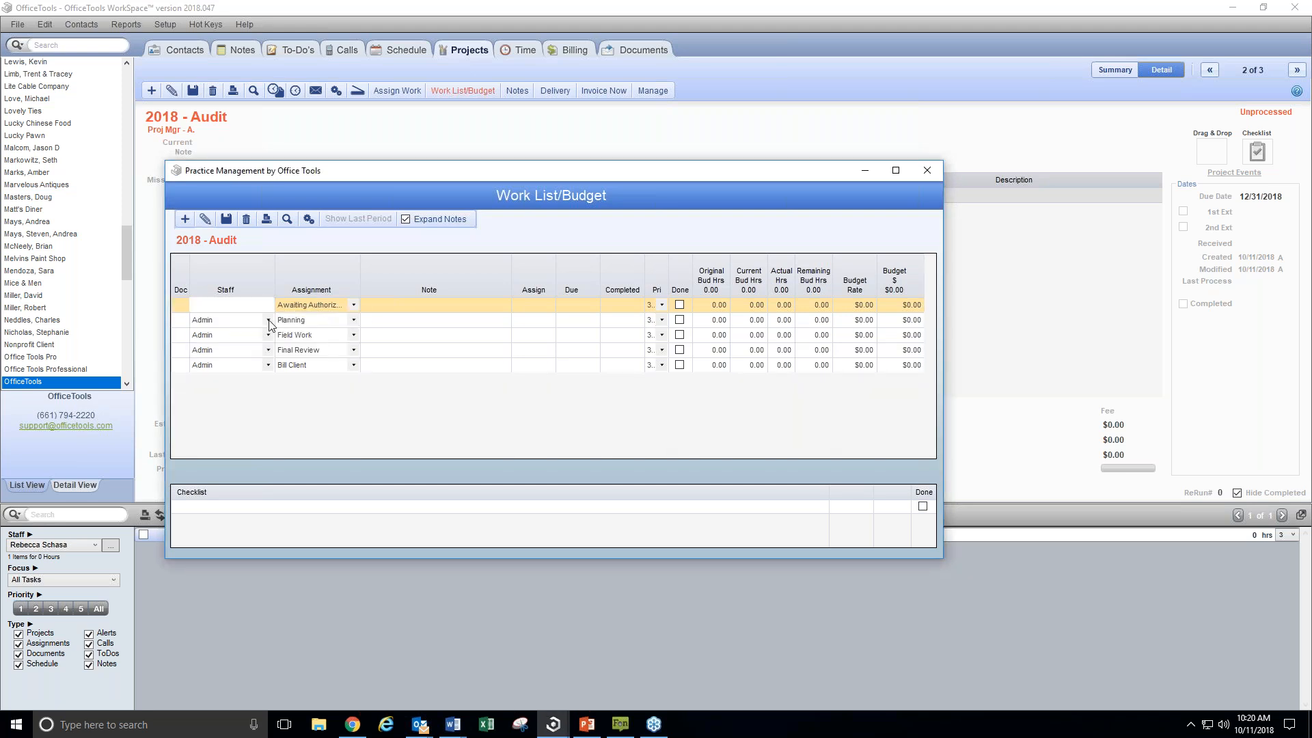
click(268, 320)
click(222, 351)
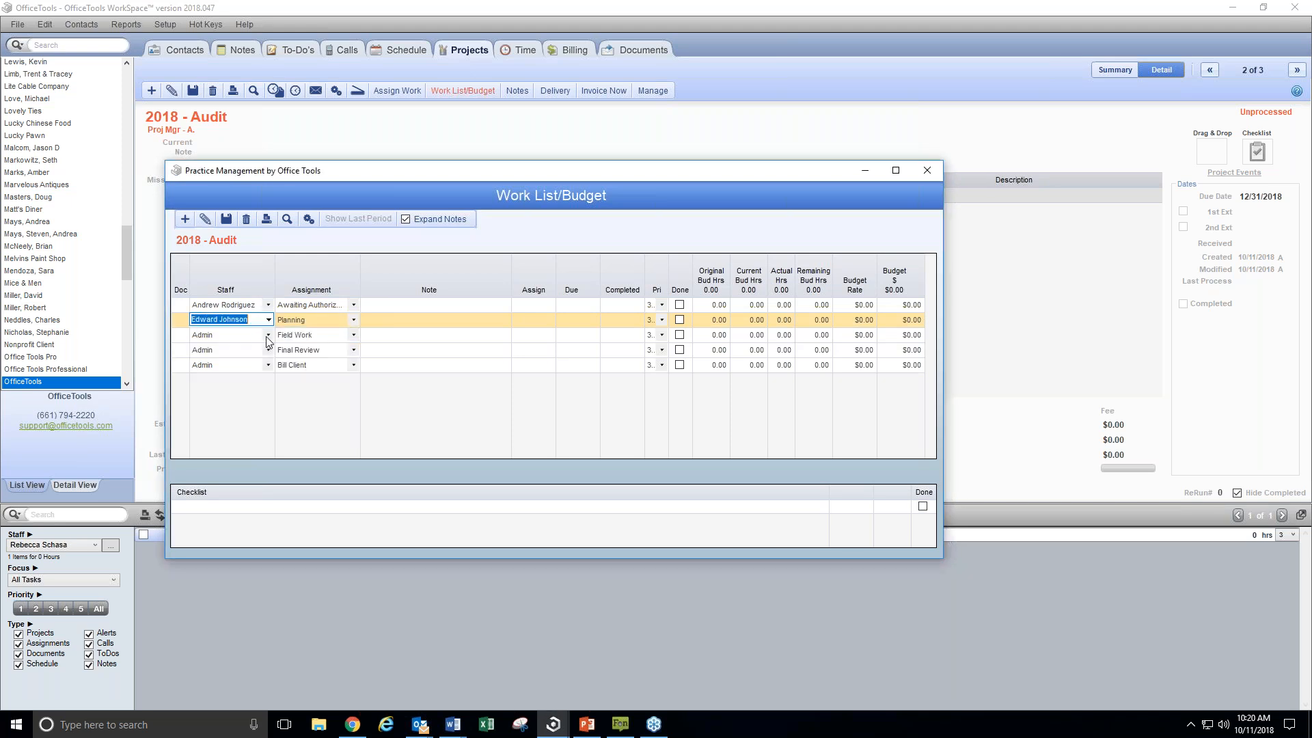
Assign Field Work to the fourth listed staff member, Final Review to the third, and Bill Client to the fifth
click(268, 335)
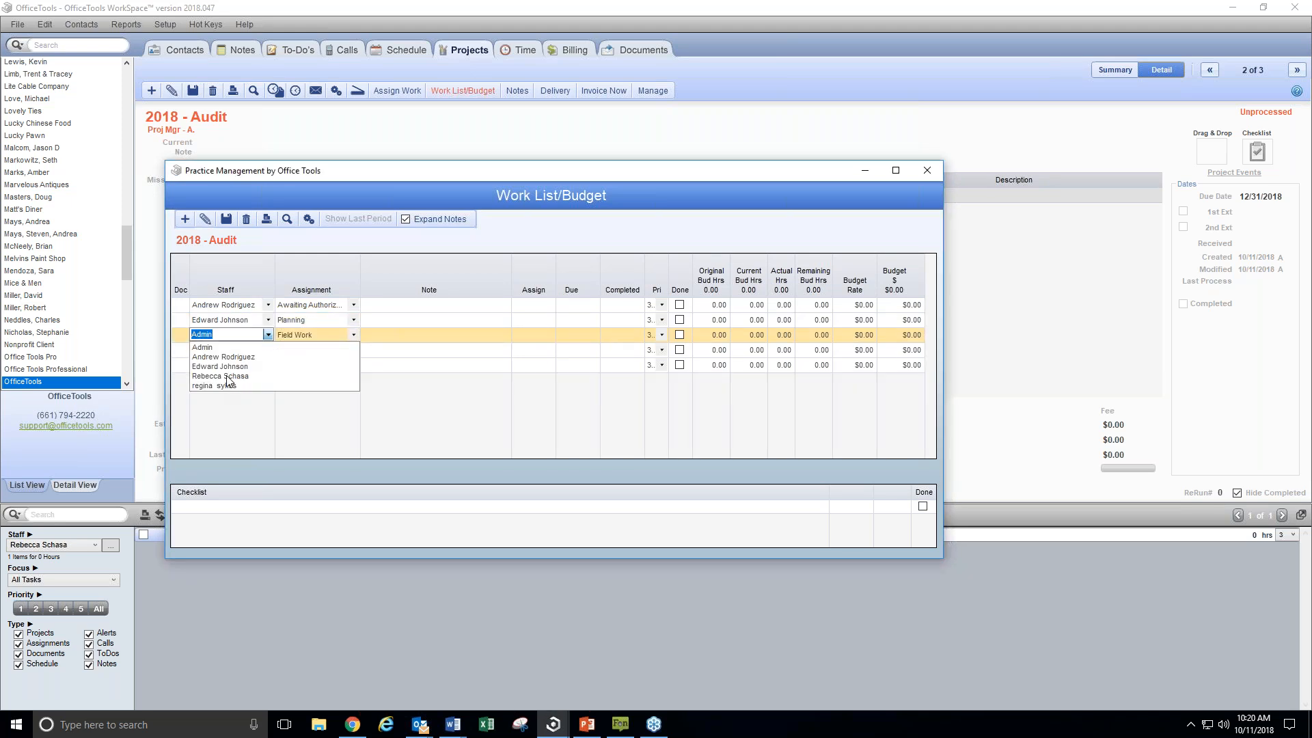
click(227, 377)
click(268, 350)
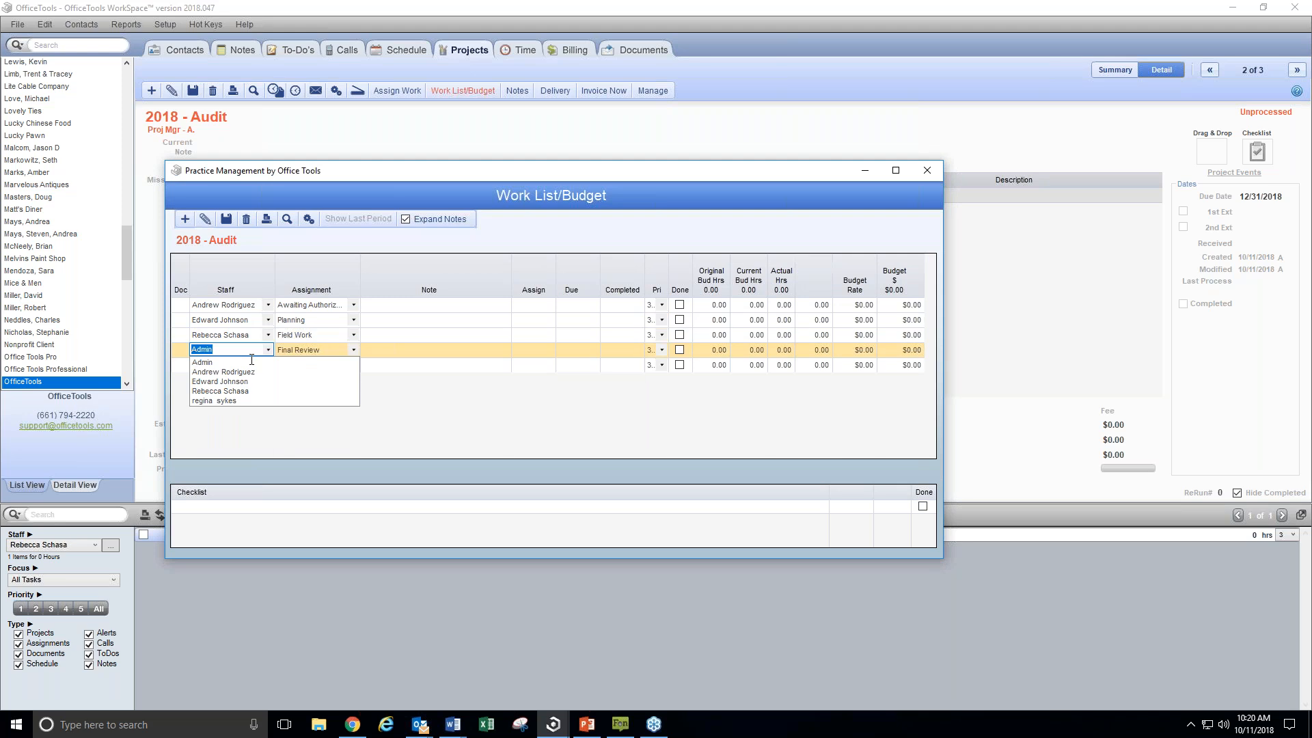
click(223, 383)
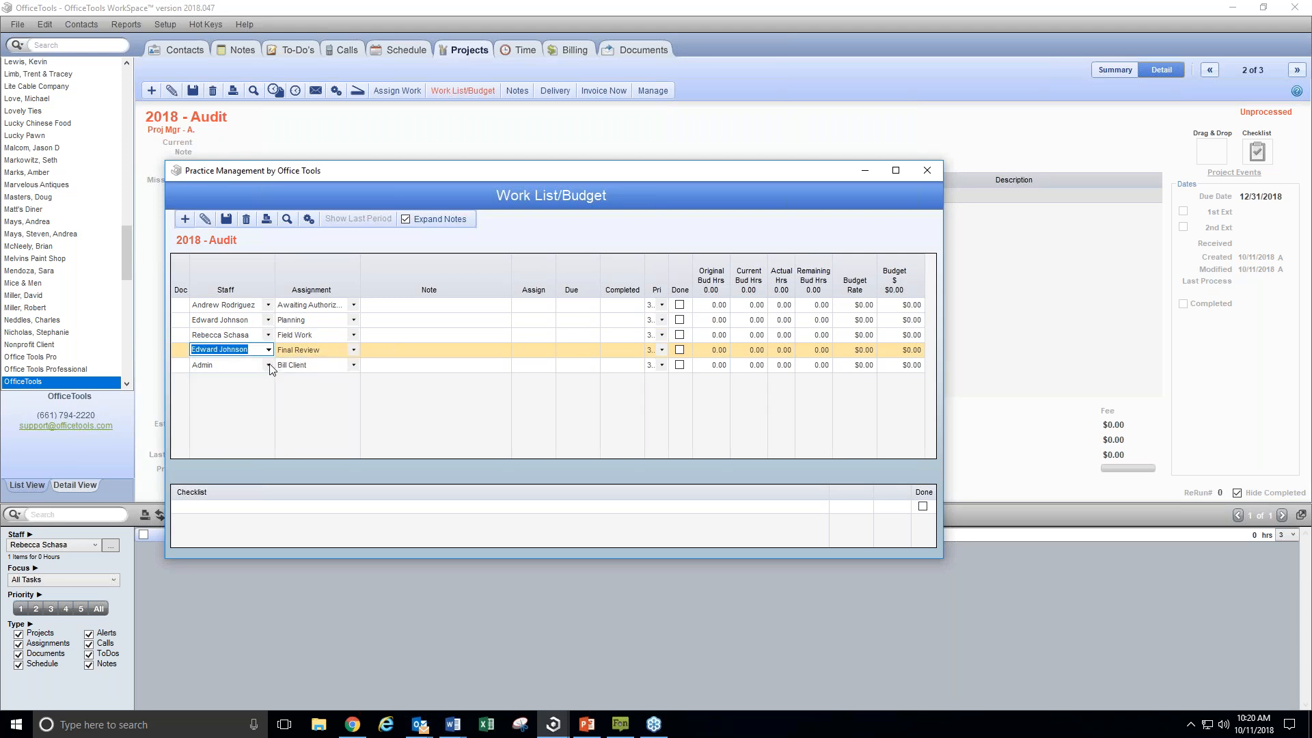
click(268, 365)
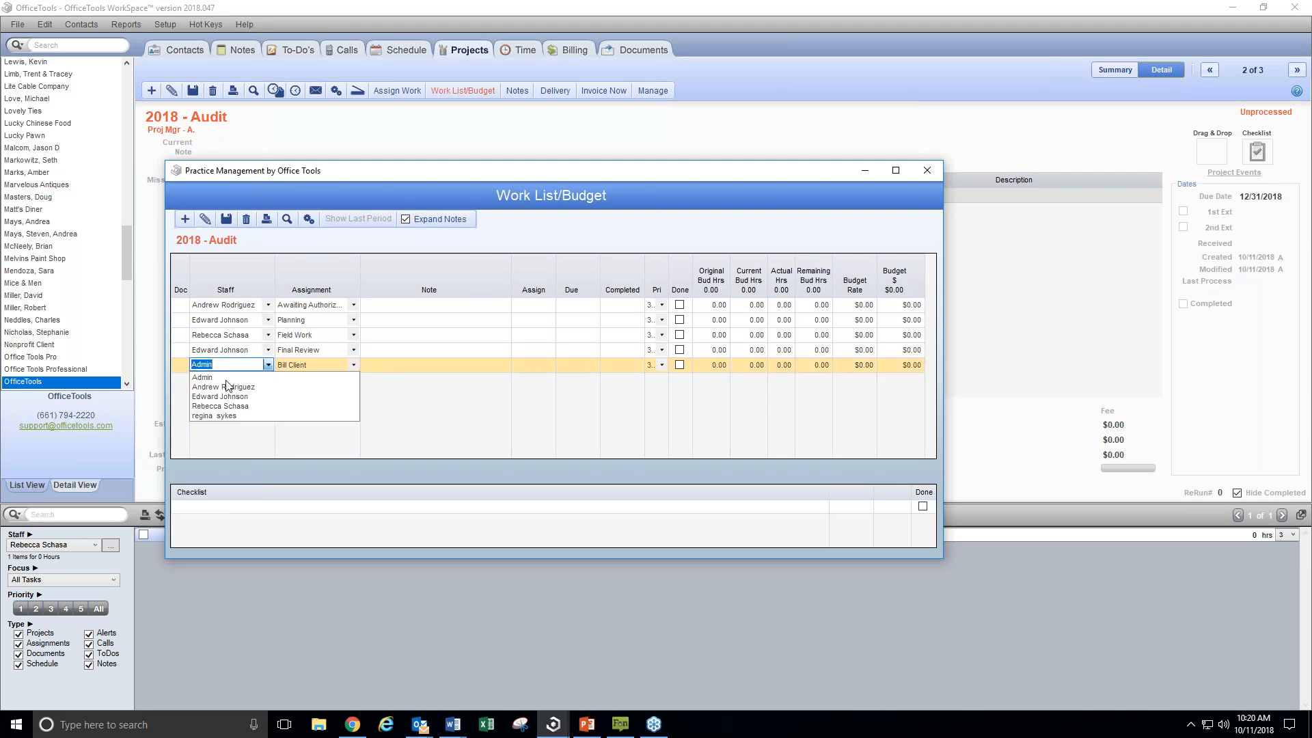
click(231, 417)
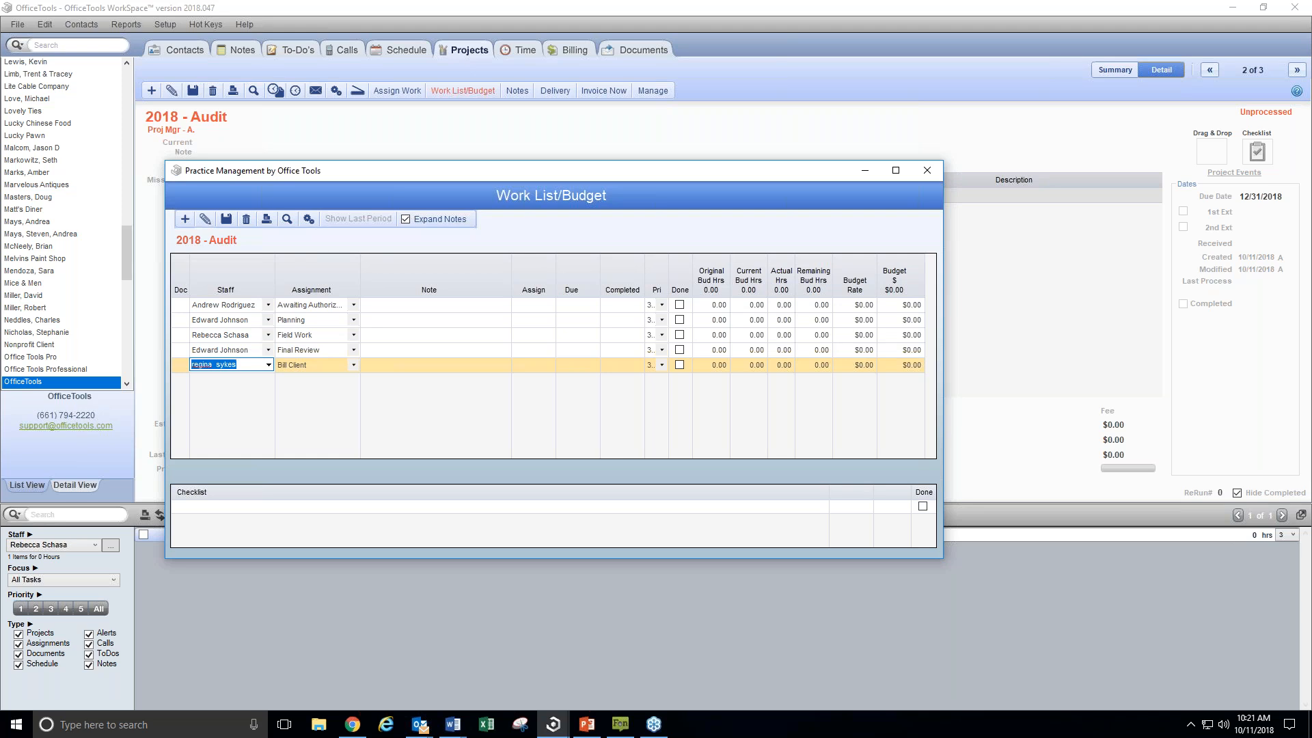
Set Awaiting Authorization to assign 10/12/2018 and due 10/15/2018, and Planning to assign 10/17/2018 and due 10/24/2018
click(543, 305)
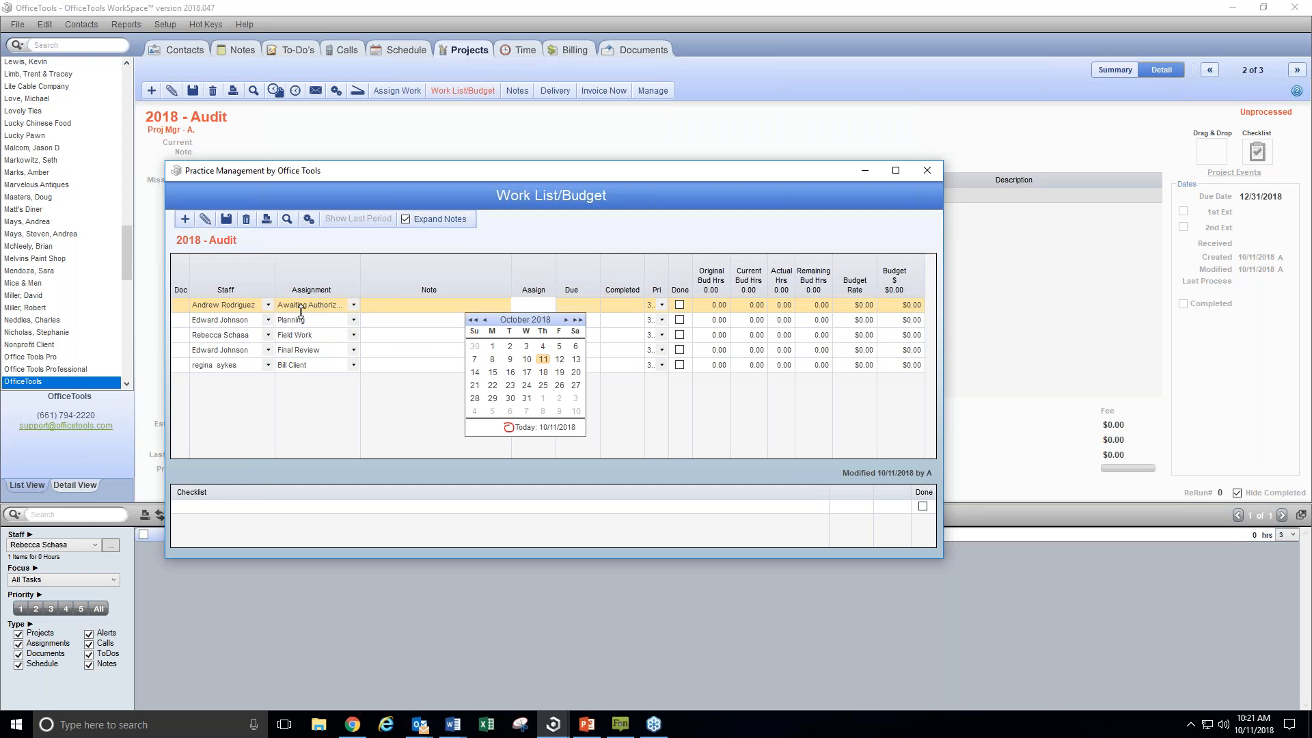
click(559, 359)
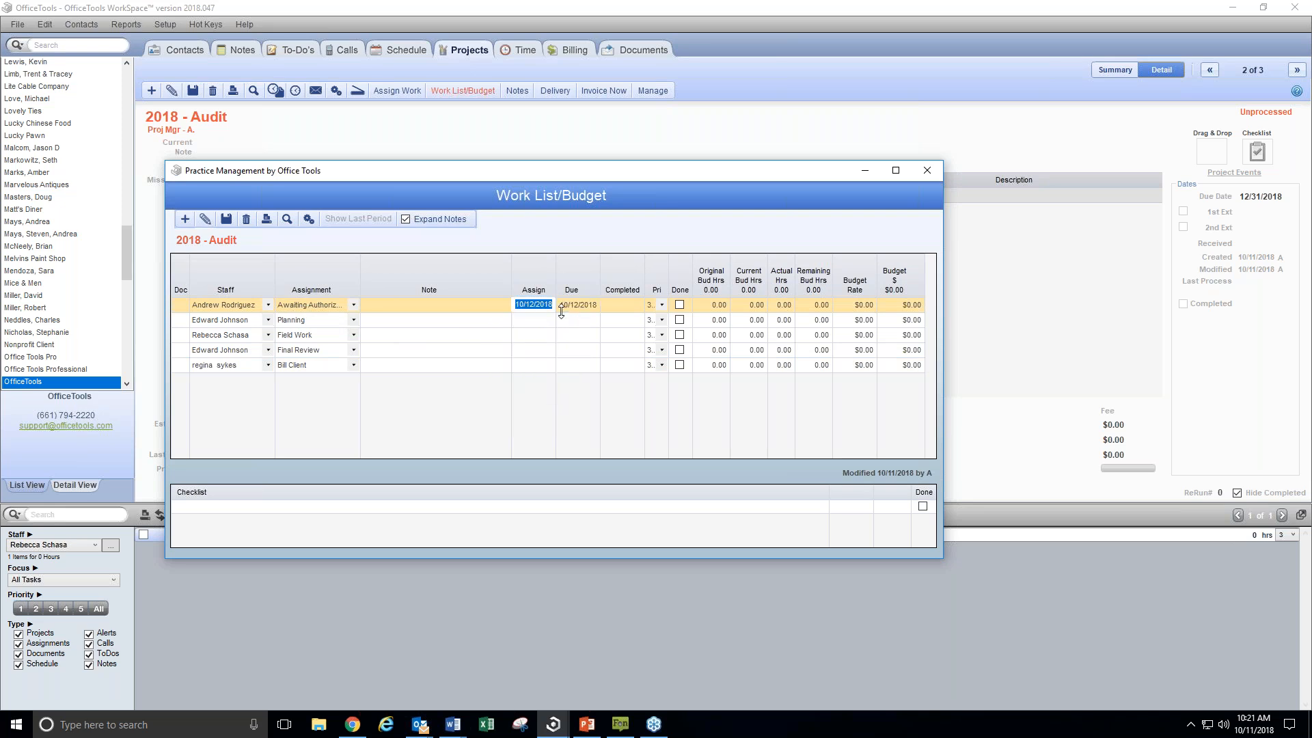
click(585, 312)
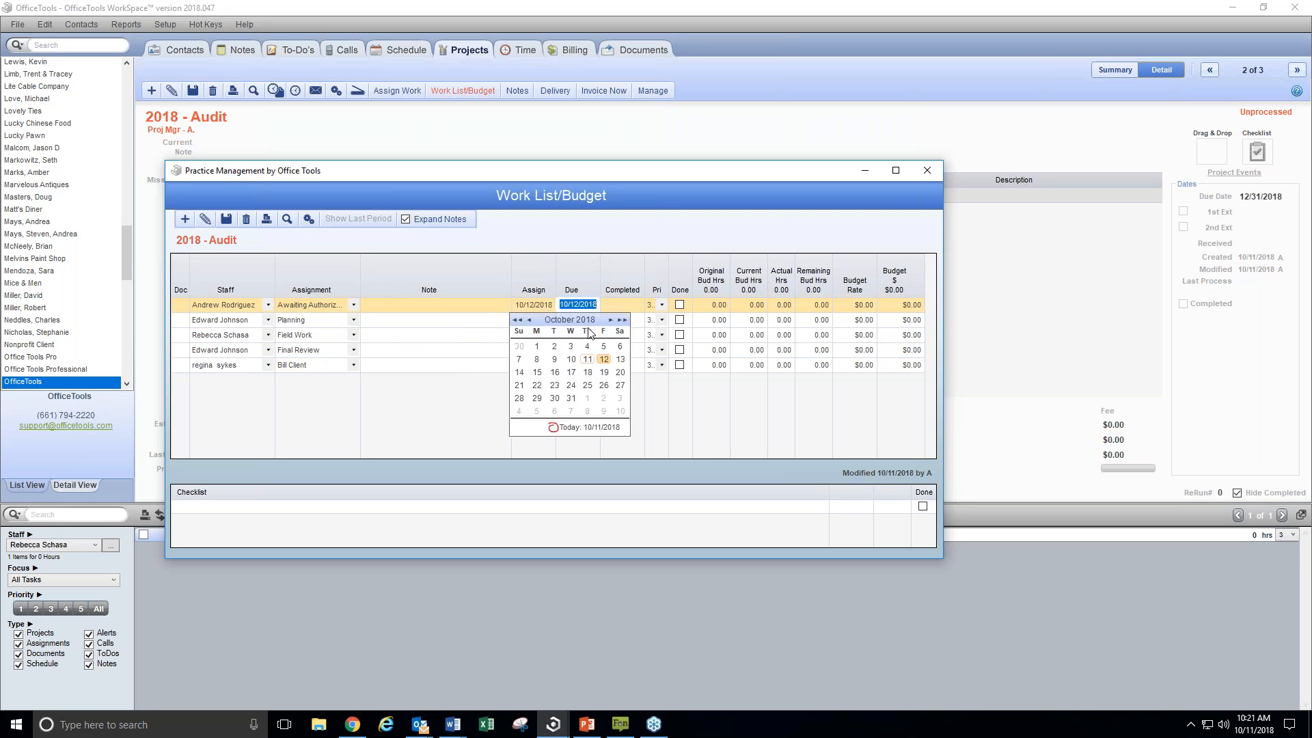
click(536, 374)
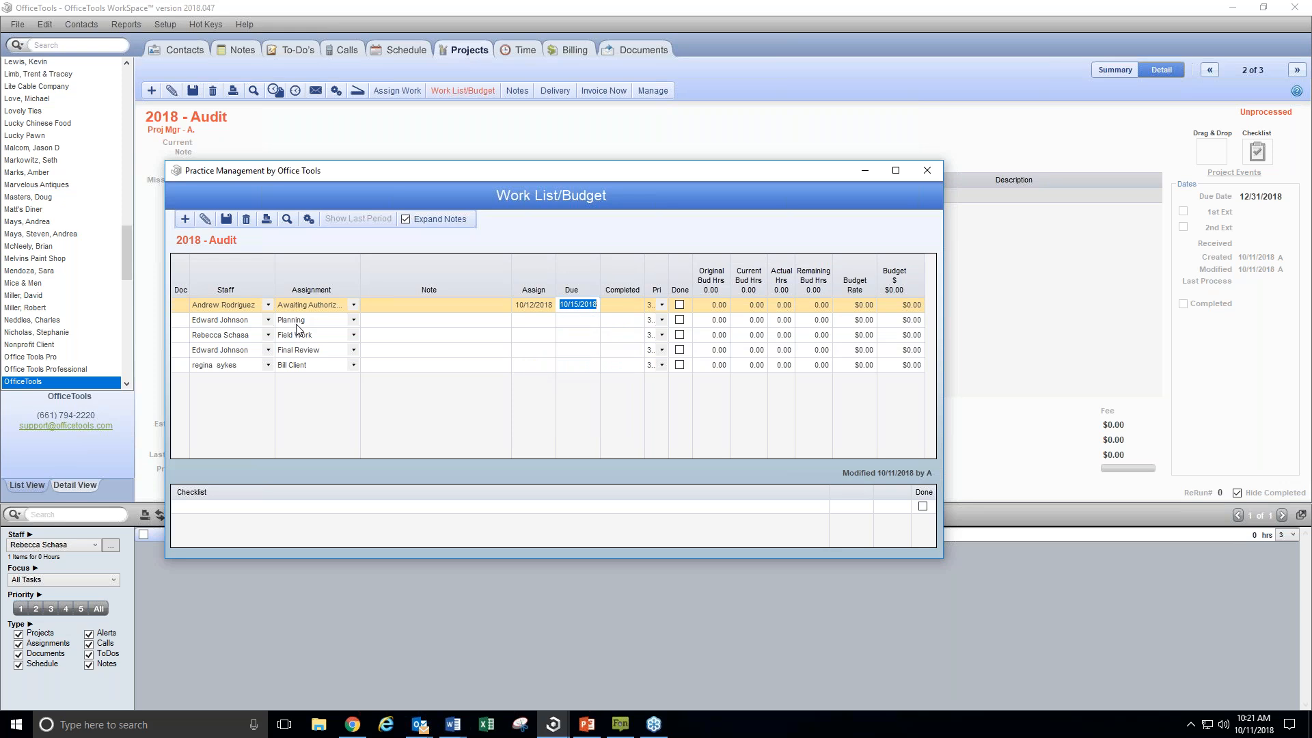
click(533, 320)
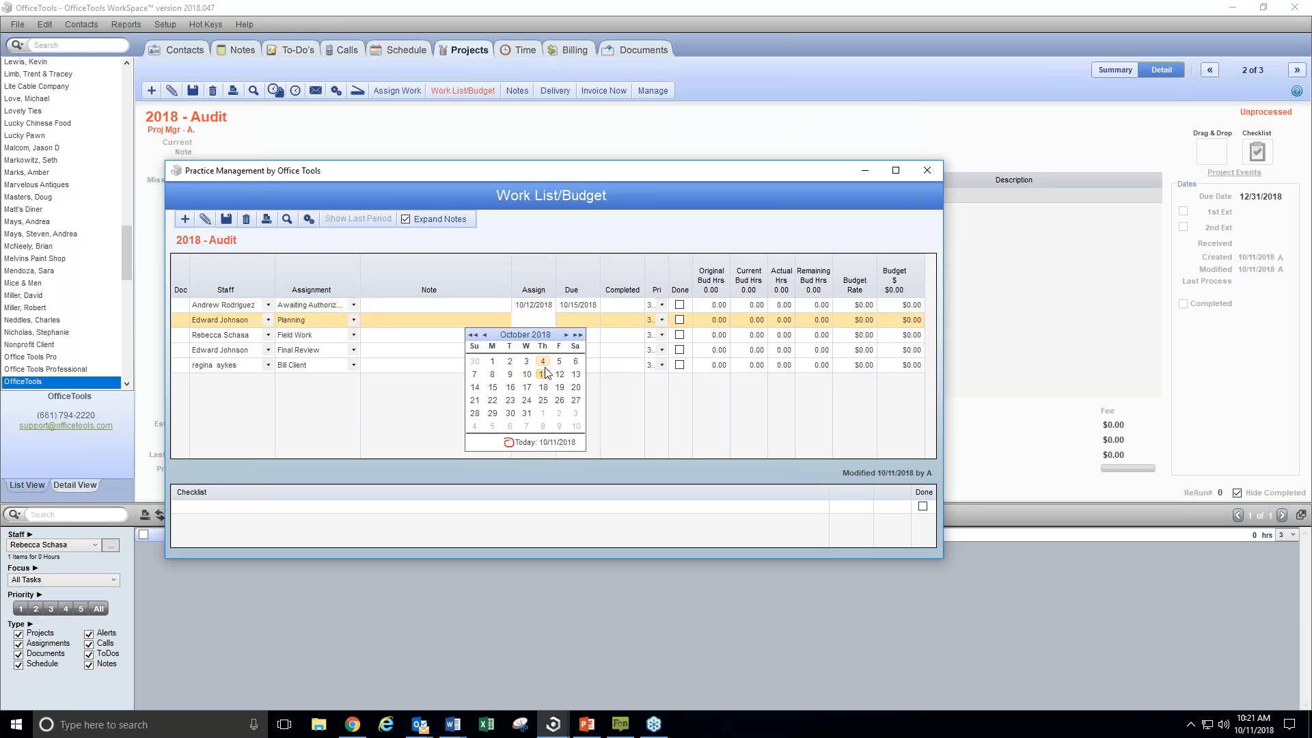
click(528, 388)
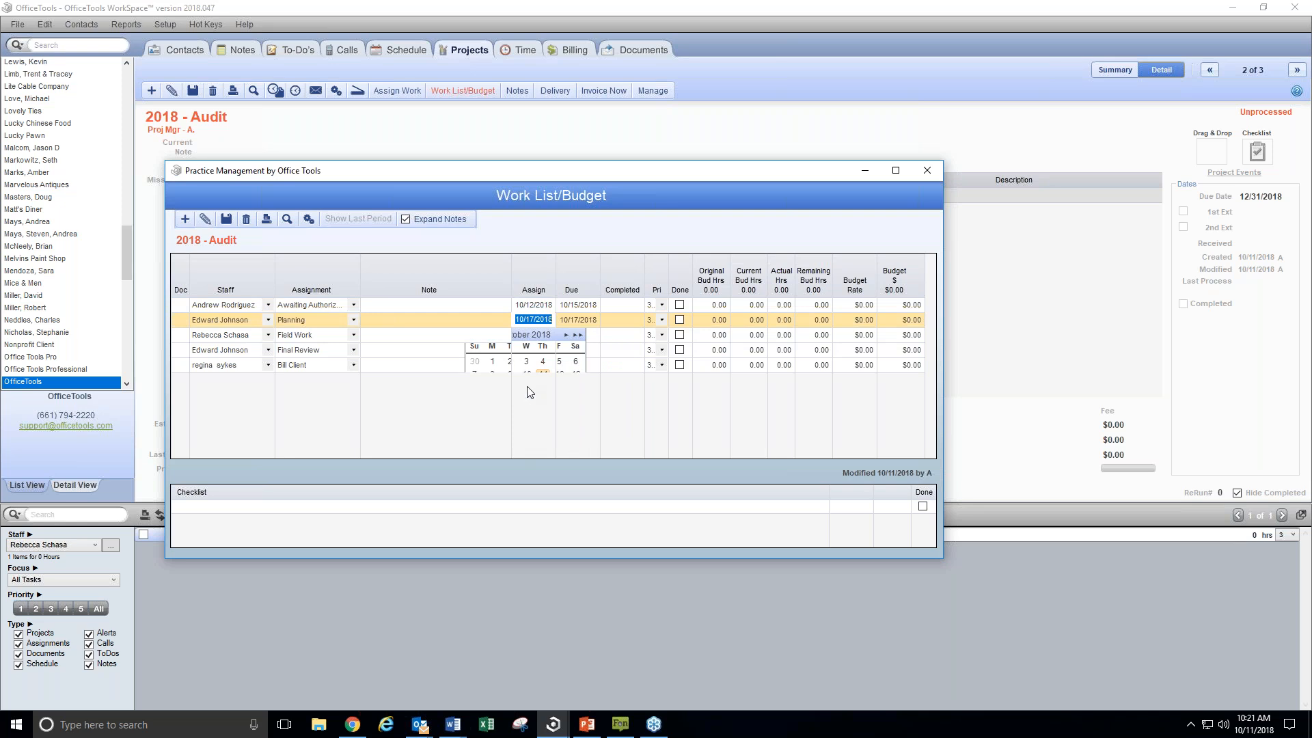
click(582, 320)
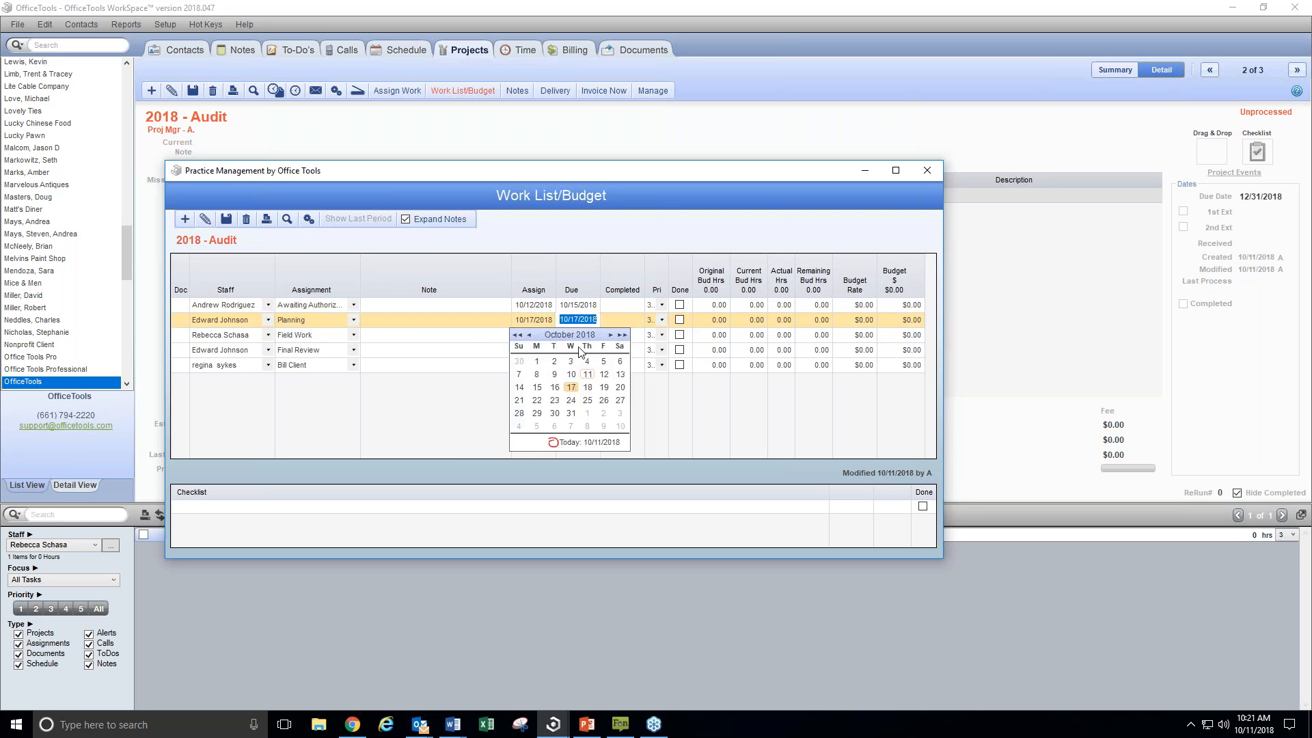
click(572, 401)
Set Field Work to assign 10/22/2018 and due 10/31/2018, and give Final Review and Bill Client an assign date of 10/31/2018
click(544, 342)
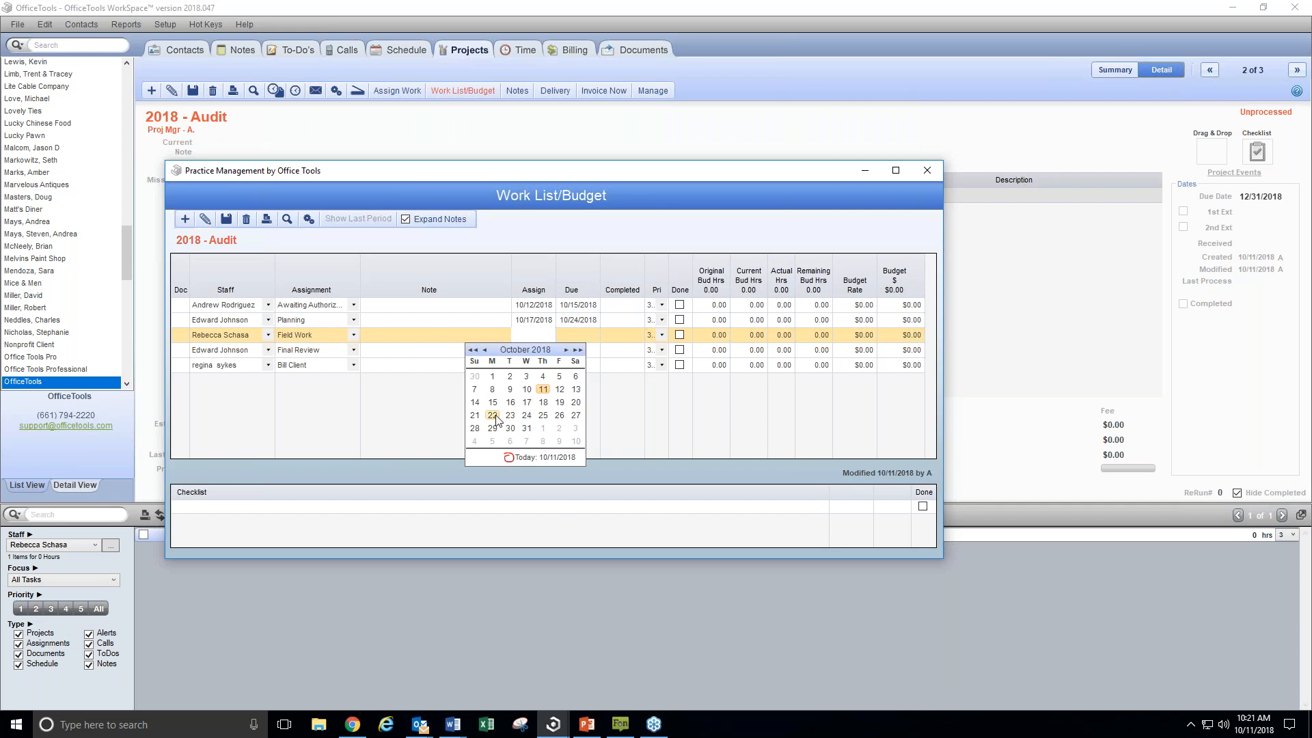
click(492, 416)
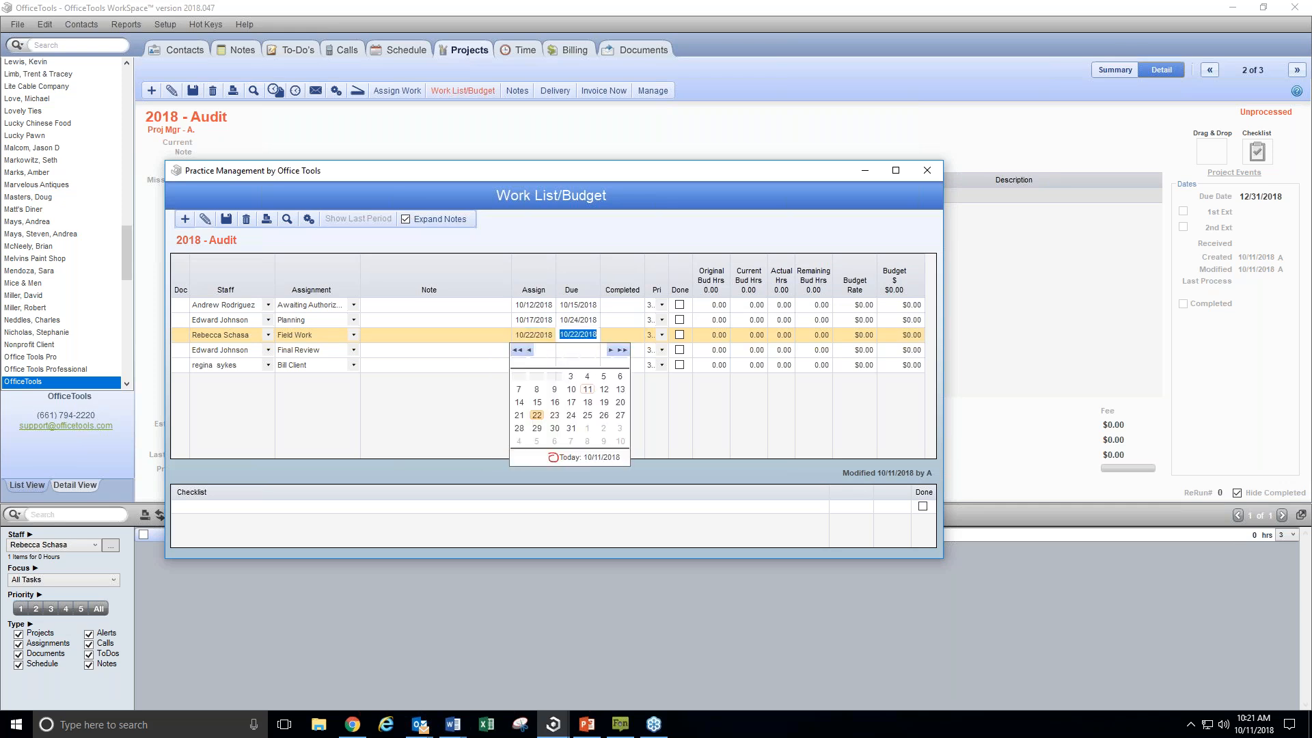
click(571, 428)
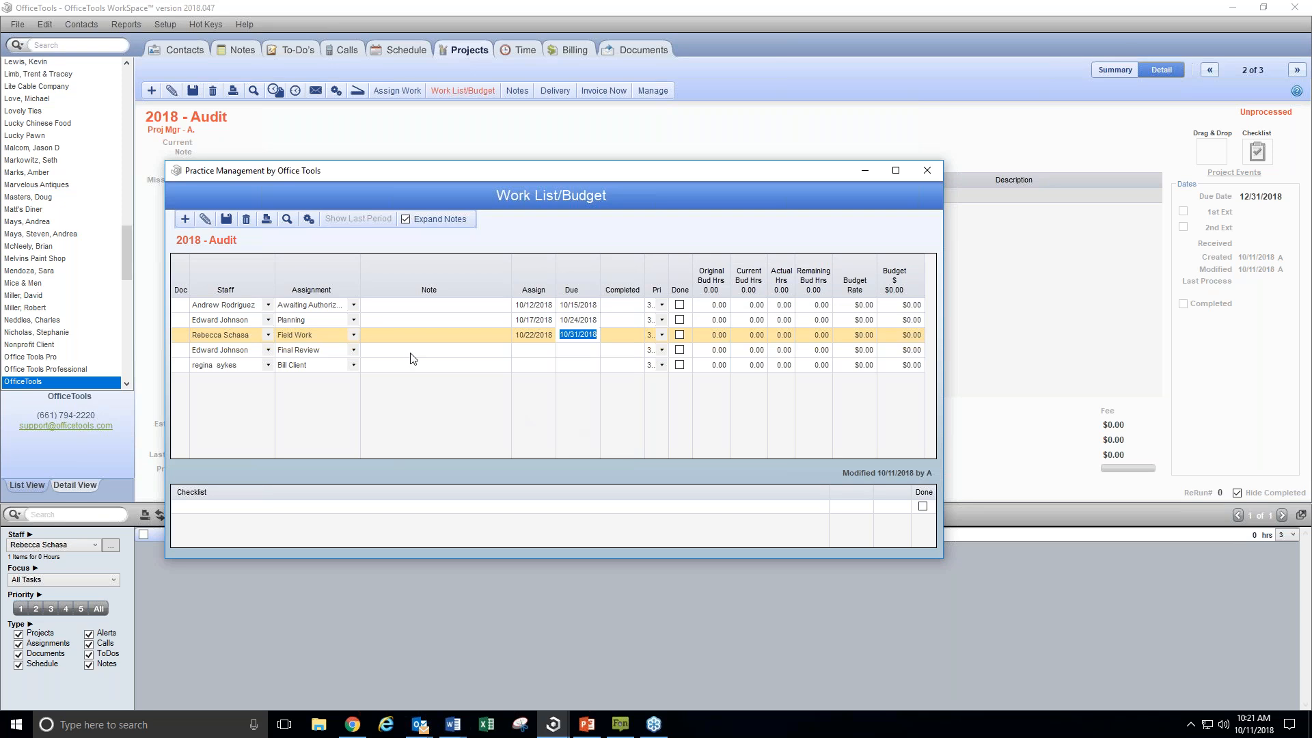
click(536, 351)
click(526, 443)
click(538, 367)
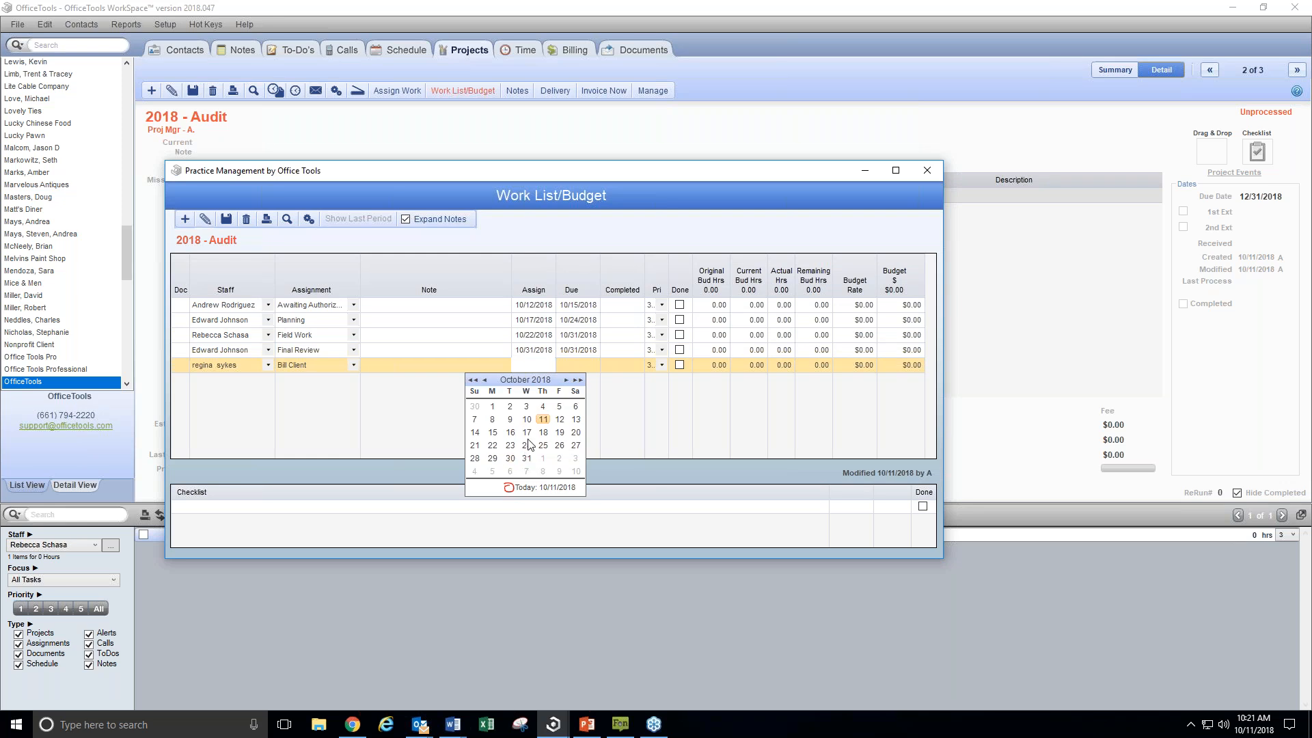
click(527, 459)
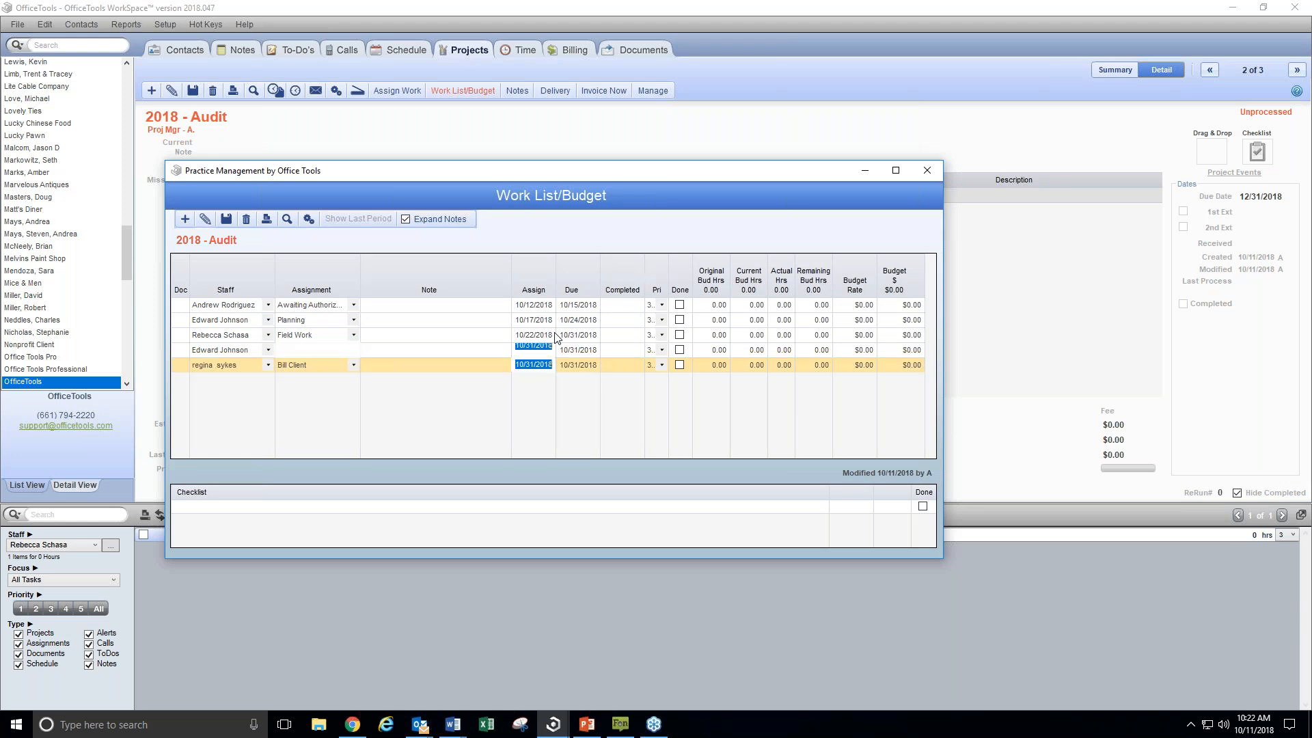
key(Delete)
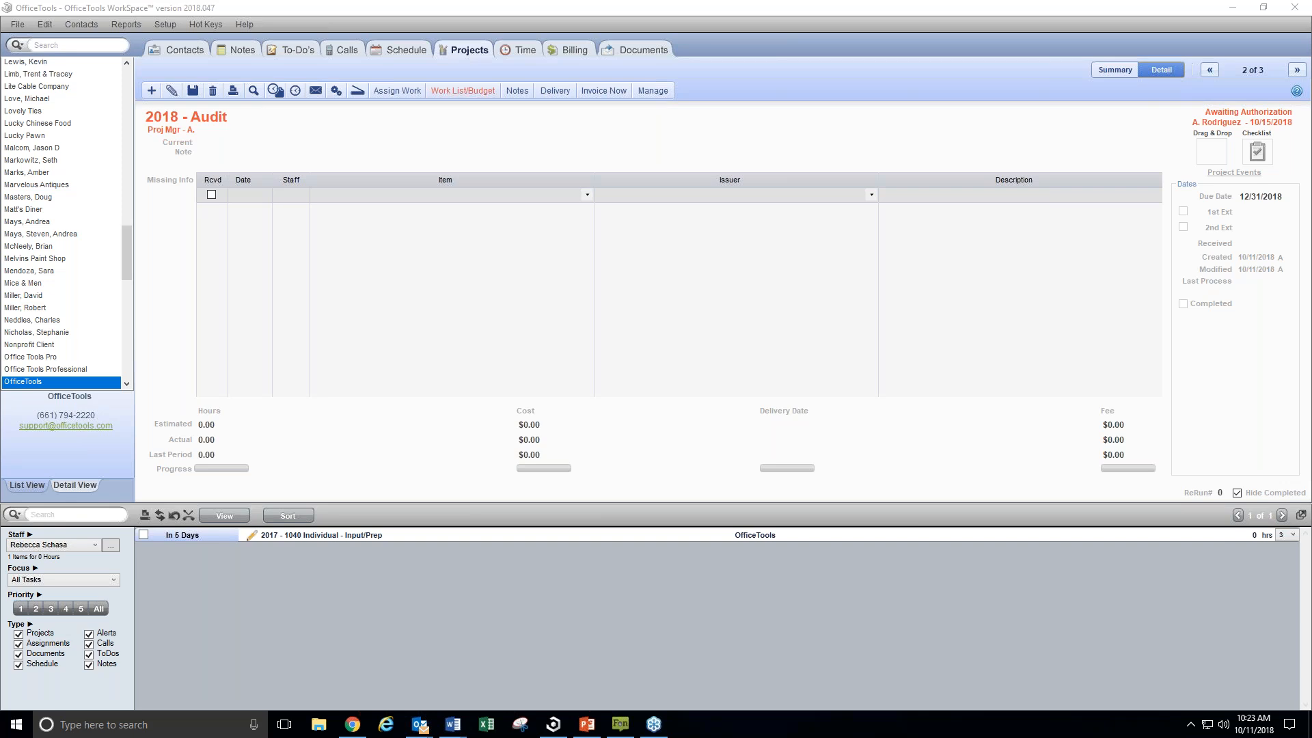
Return to the 2017 - 1040 Individual project, check Assign Work without creating another assignment, and review the project's work list
click(1210, 70)
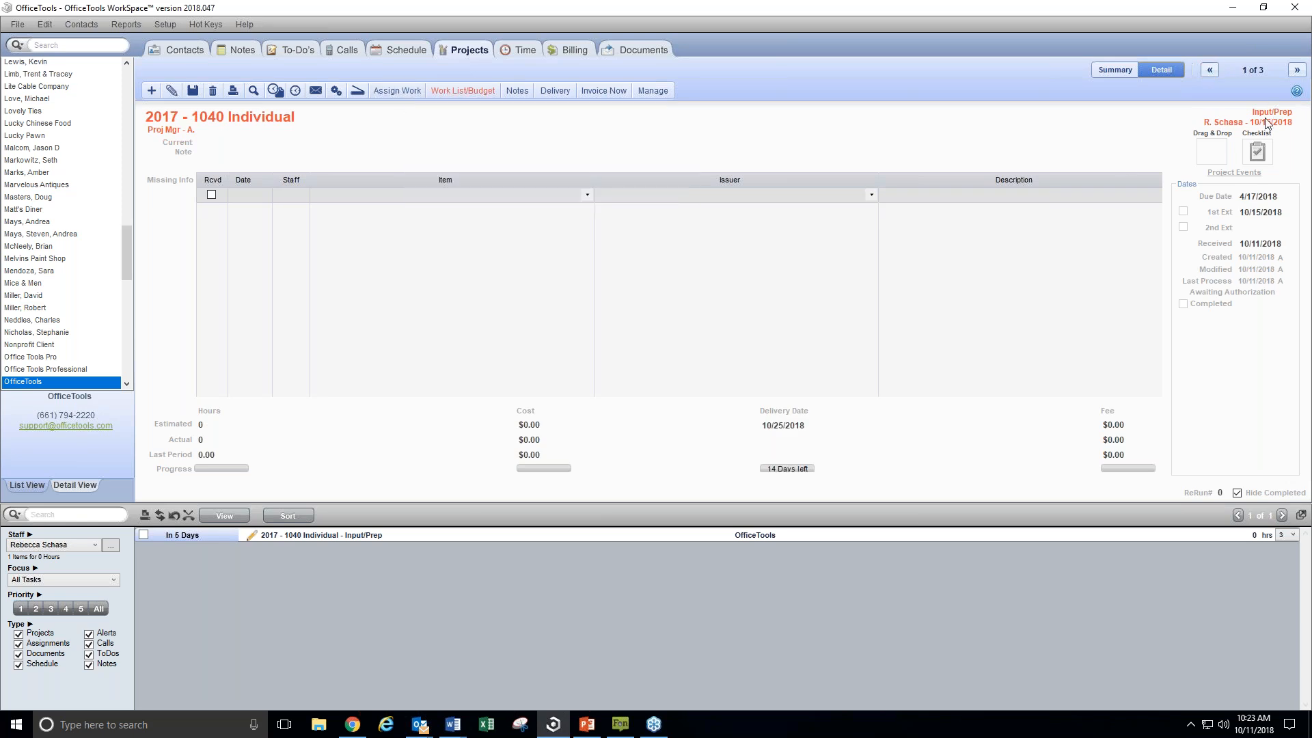
click(405, 92)
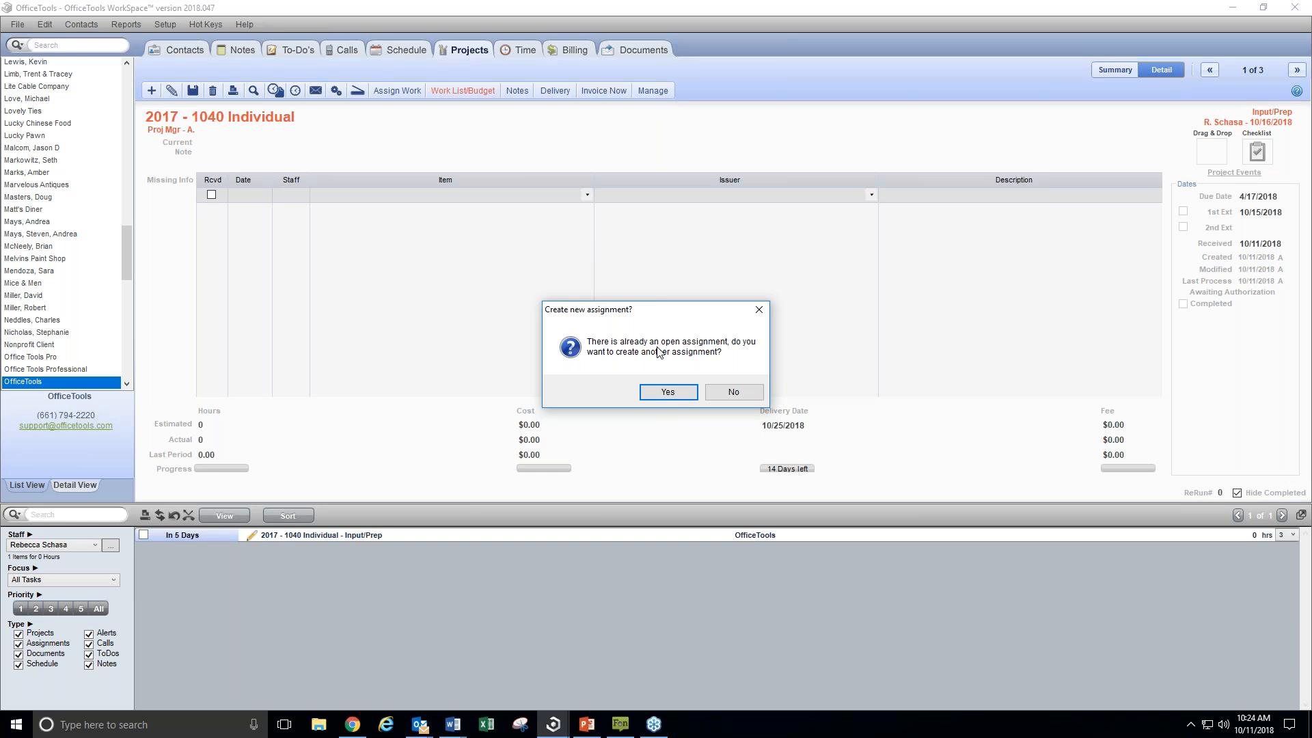
click(757, 313)
click(462, 90)
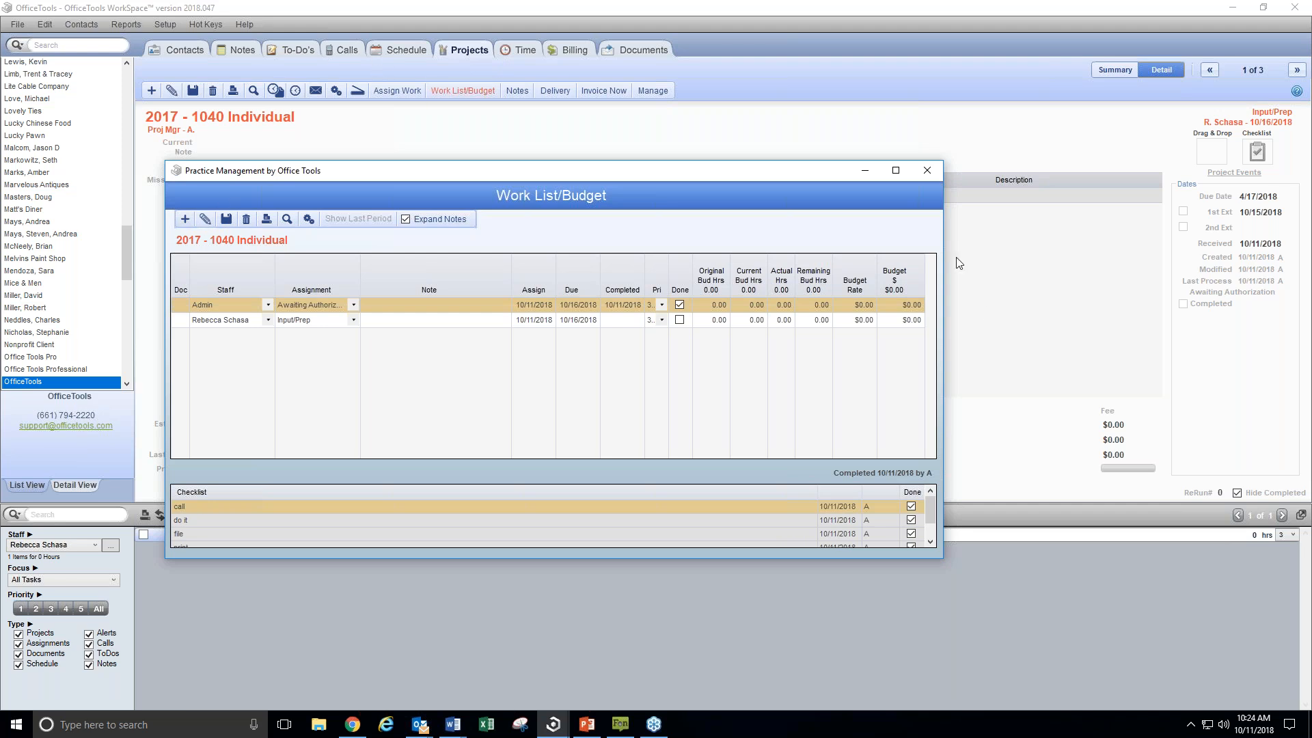
click(937, 172)
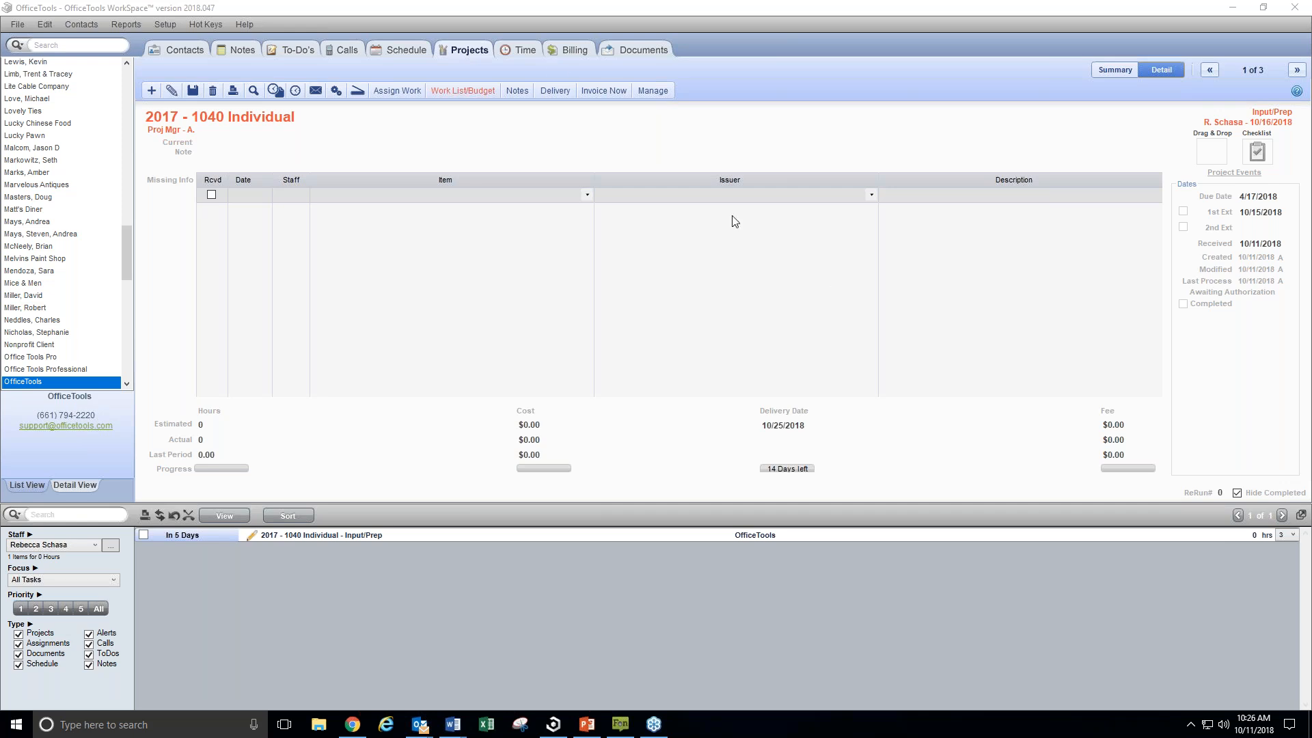
Review the column and time card options in the staff time sheet settings
click(536, 47)
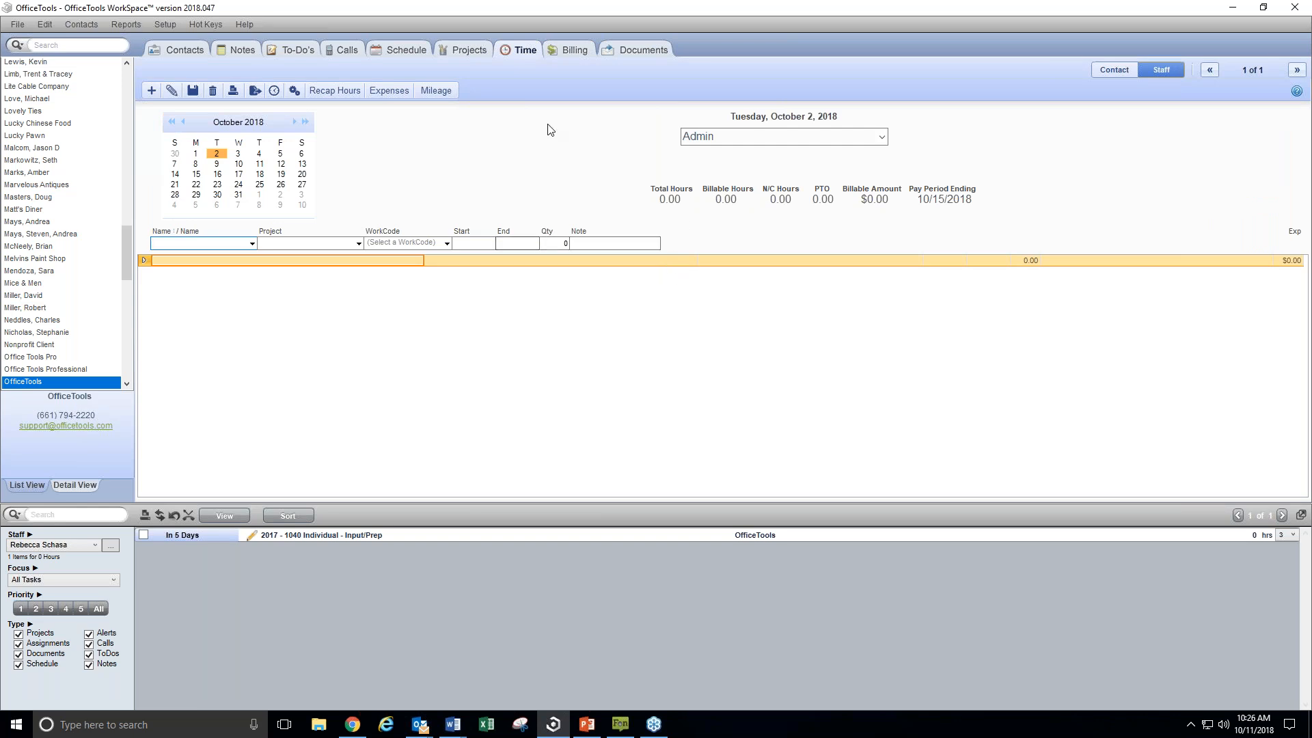
click(294, 94)
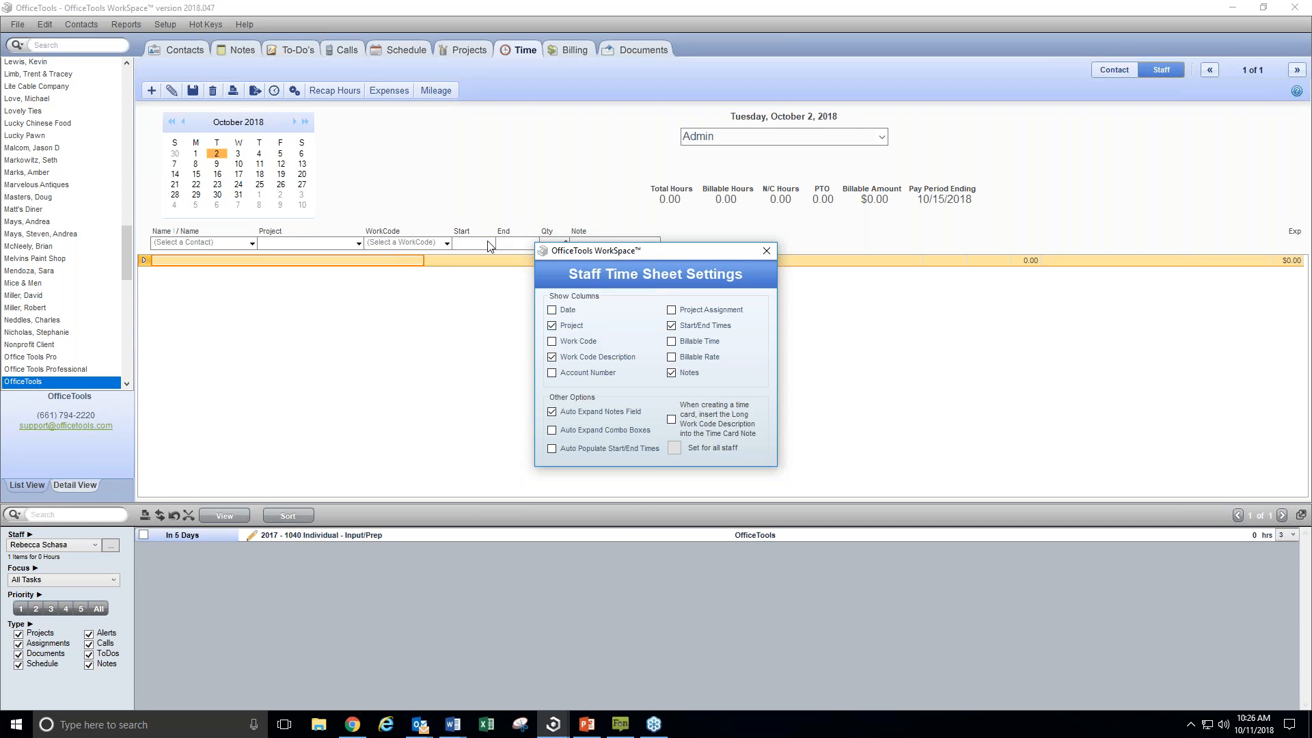
click(766, 251)
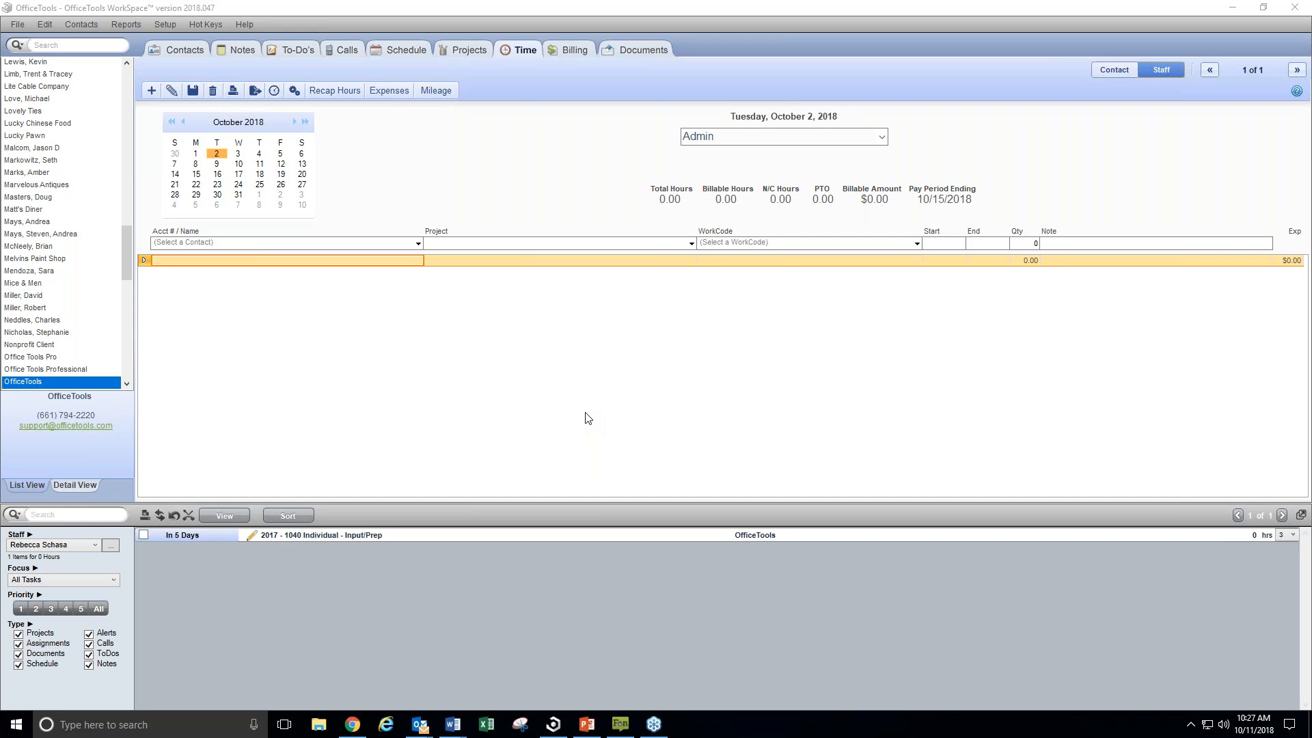
Examine the due date, extension and rollover options in the 1040 Individual project definition, leaving them as they are
click(161, 27)
click(160, 26)
mouse_move(255, 132)
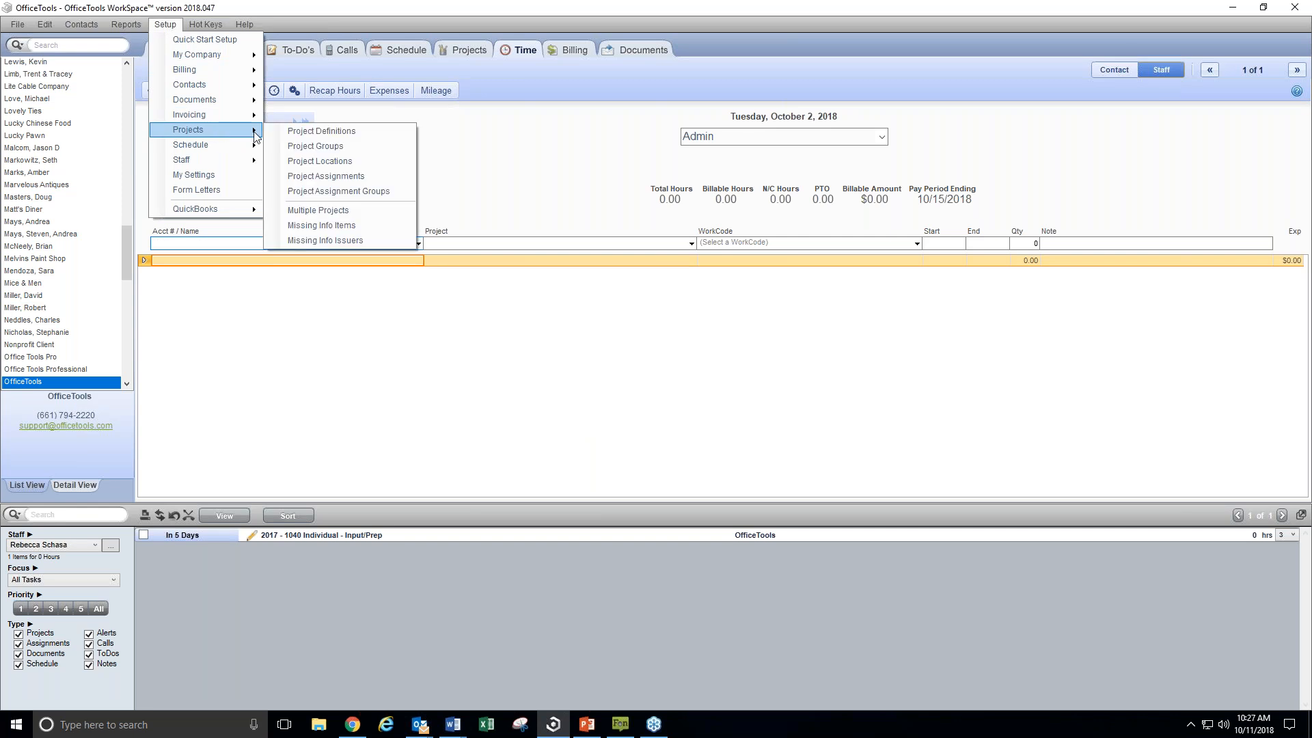
click(308, 135)
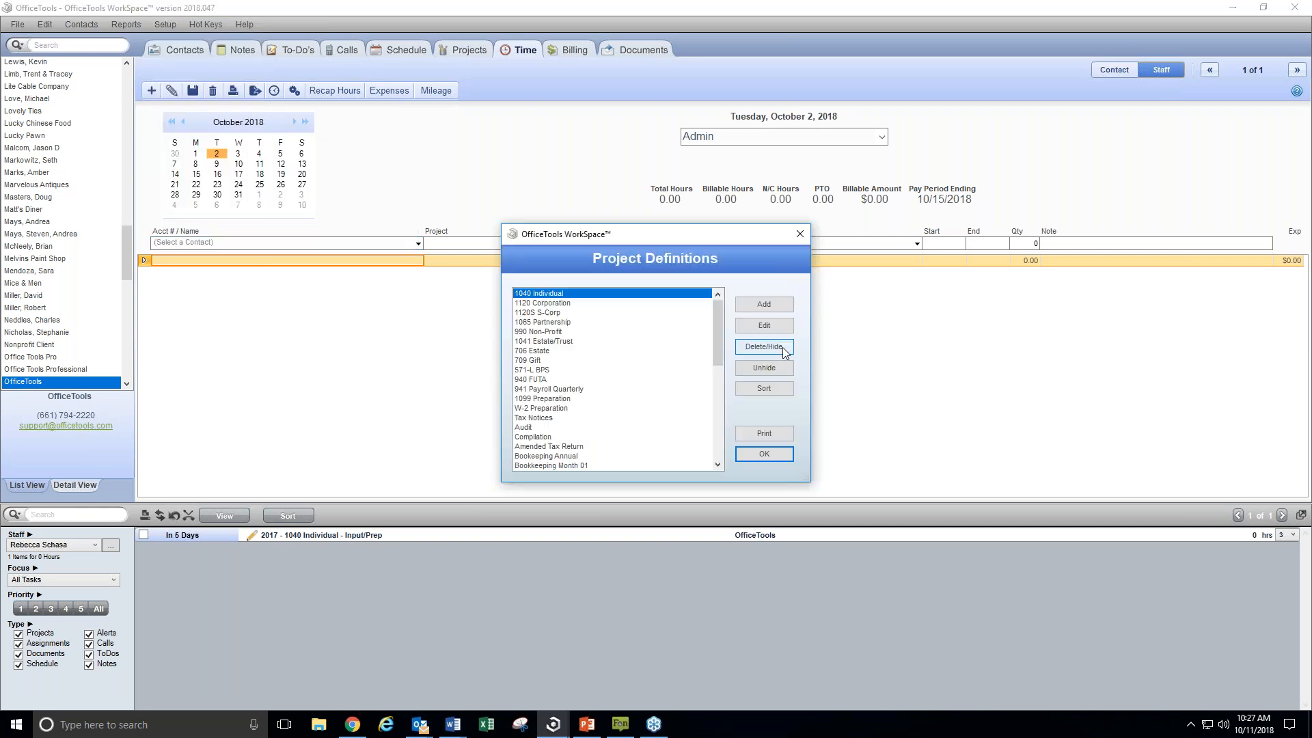
click(781, 332)
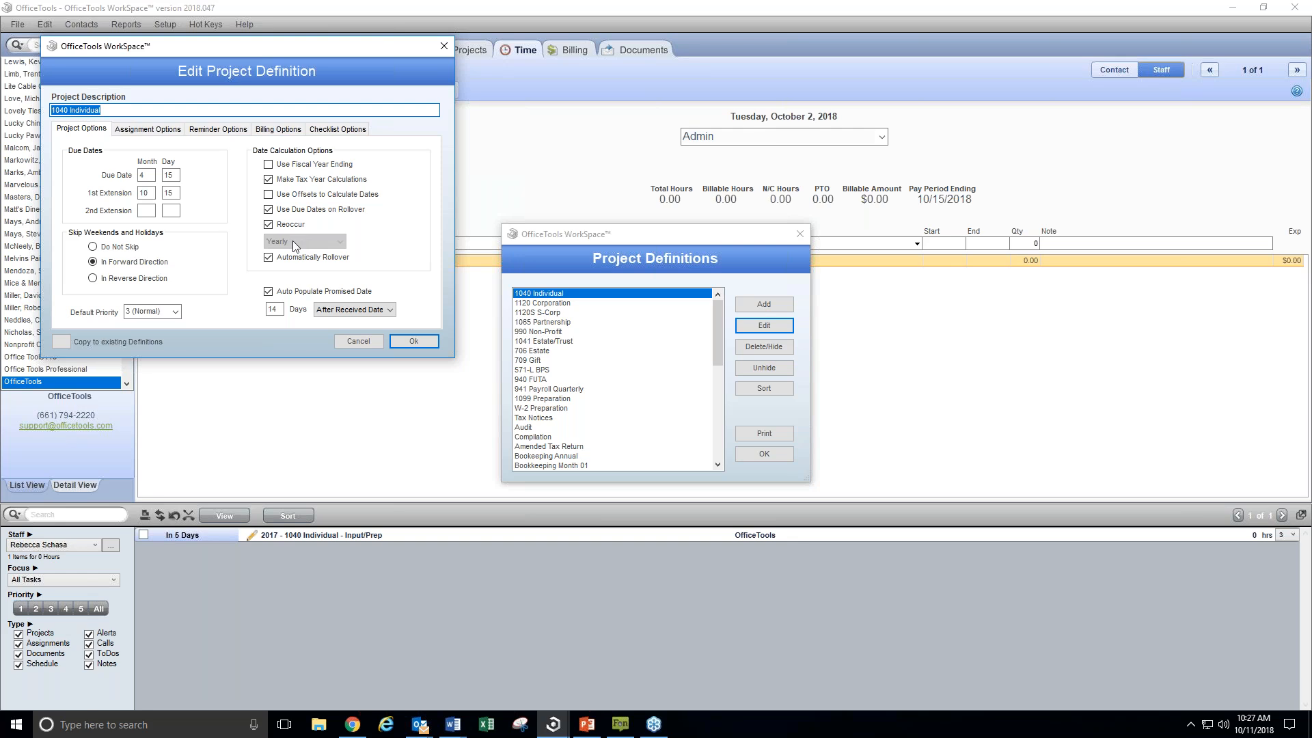
click(145, 174)
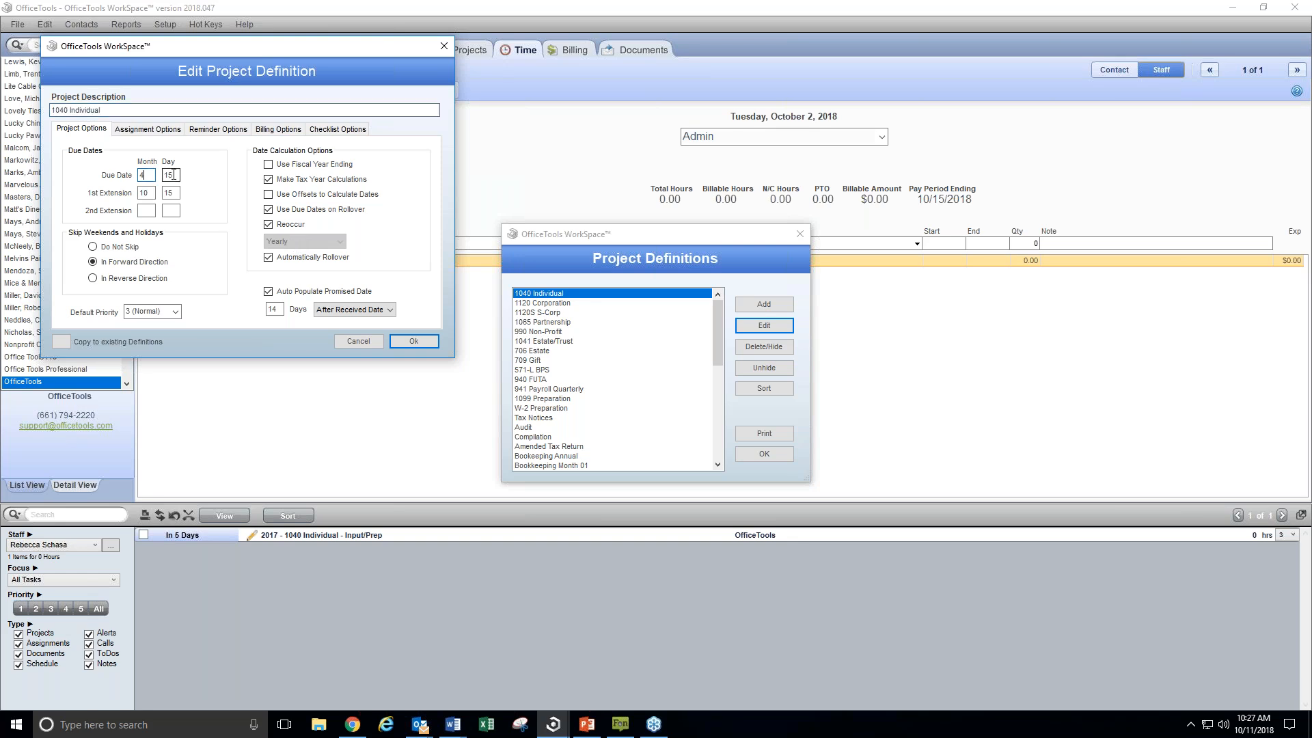
click(167, 193)
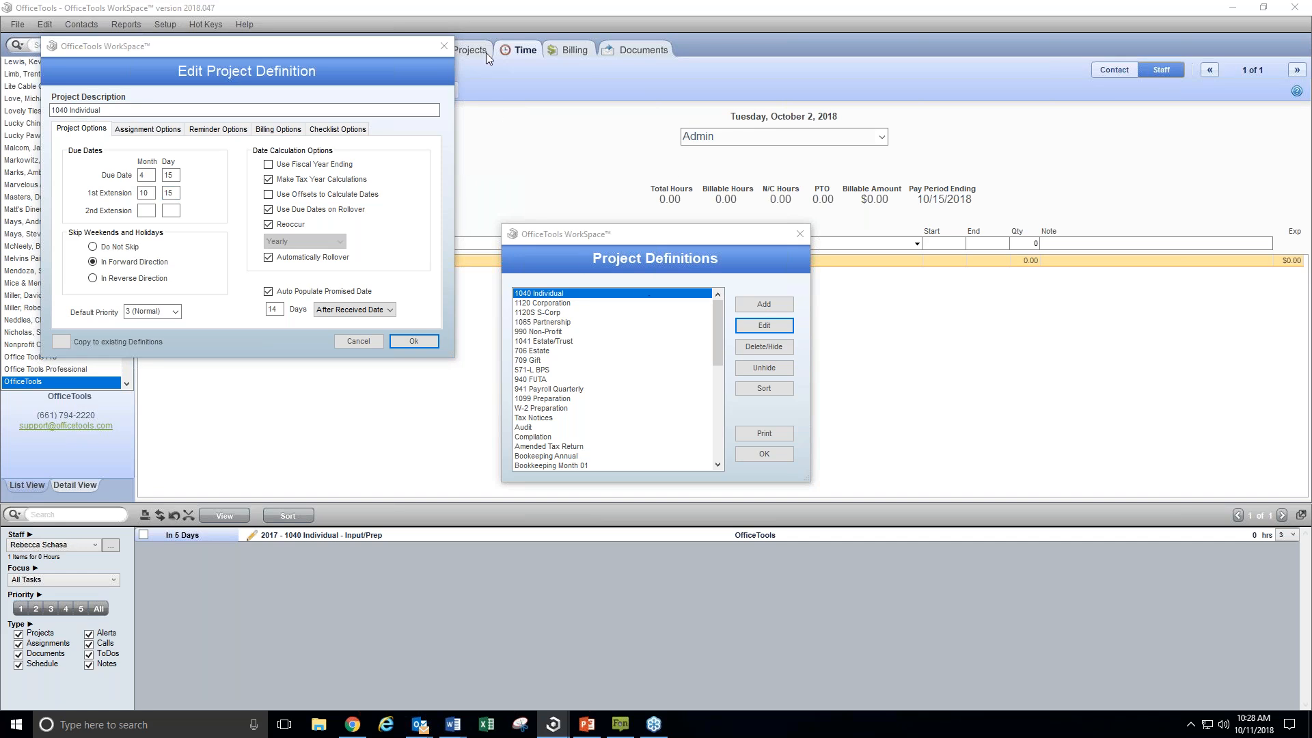
click(444, 48)
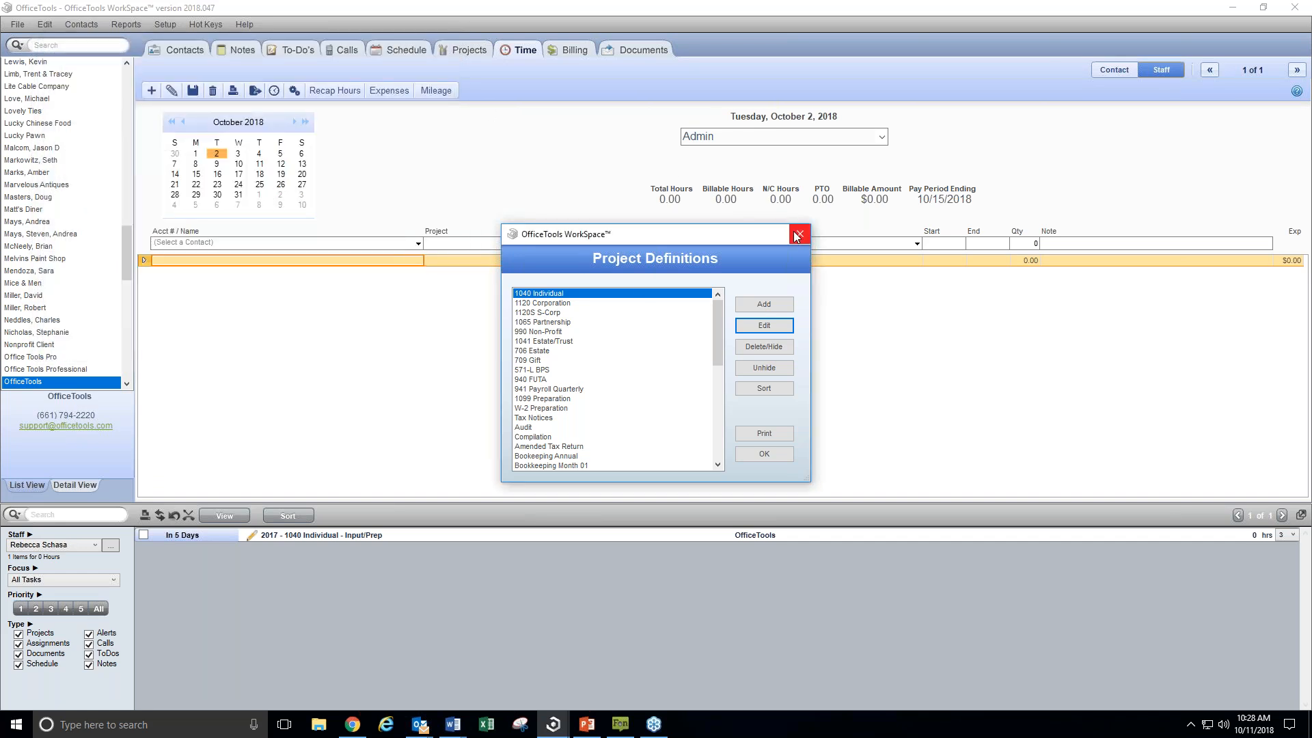
click(799, 234)
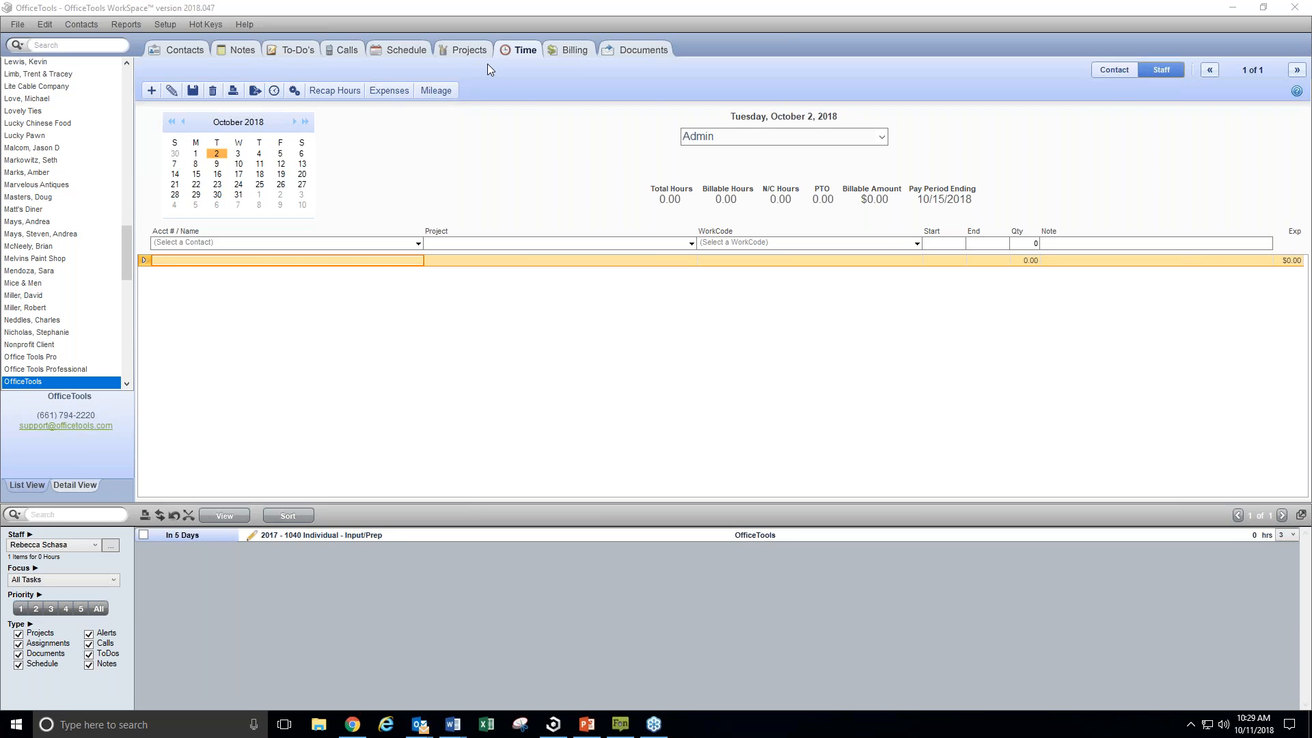
Show the options for adding a budget or assignment in the 2017 - 1040 Individual work list, and close the list
click(465, 50)
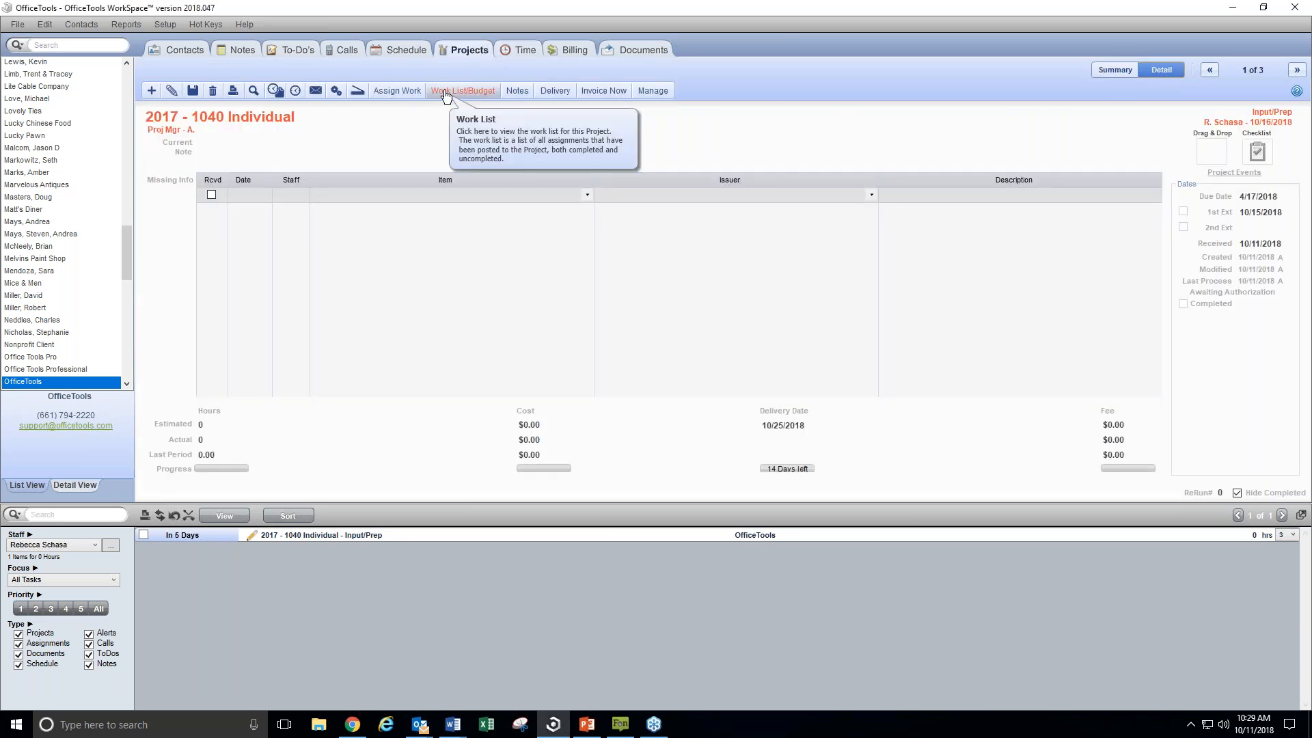
click(443, 91)
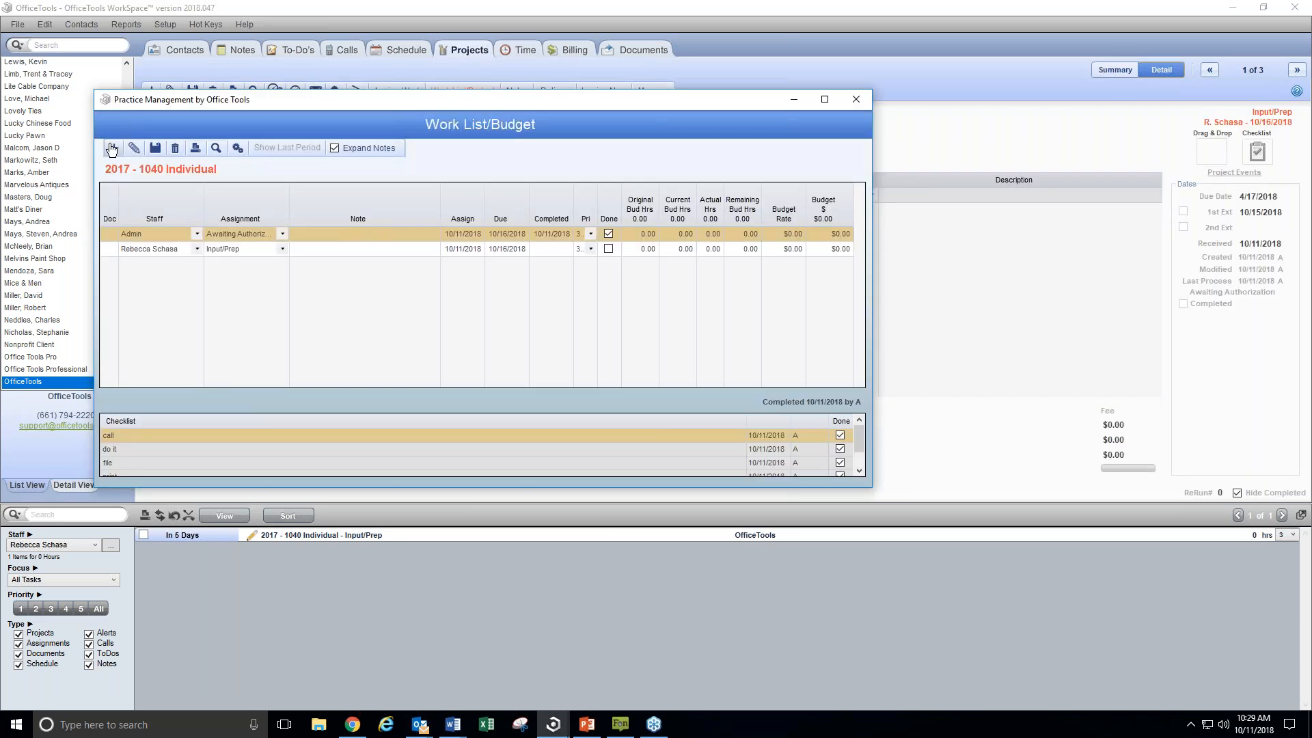
click(111, 149)
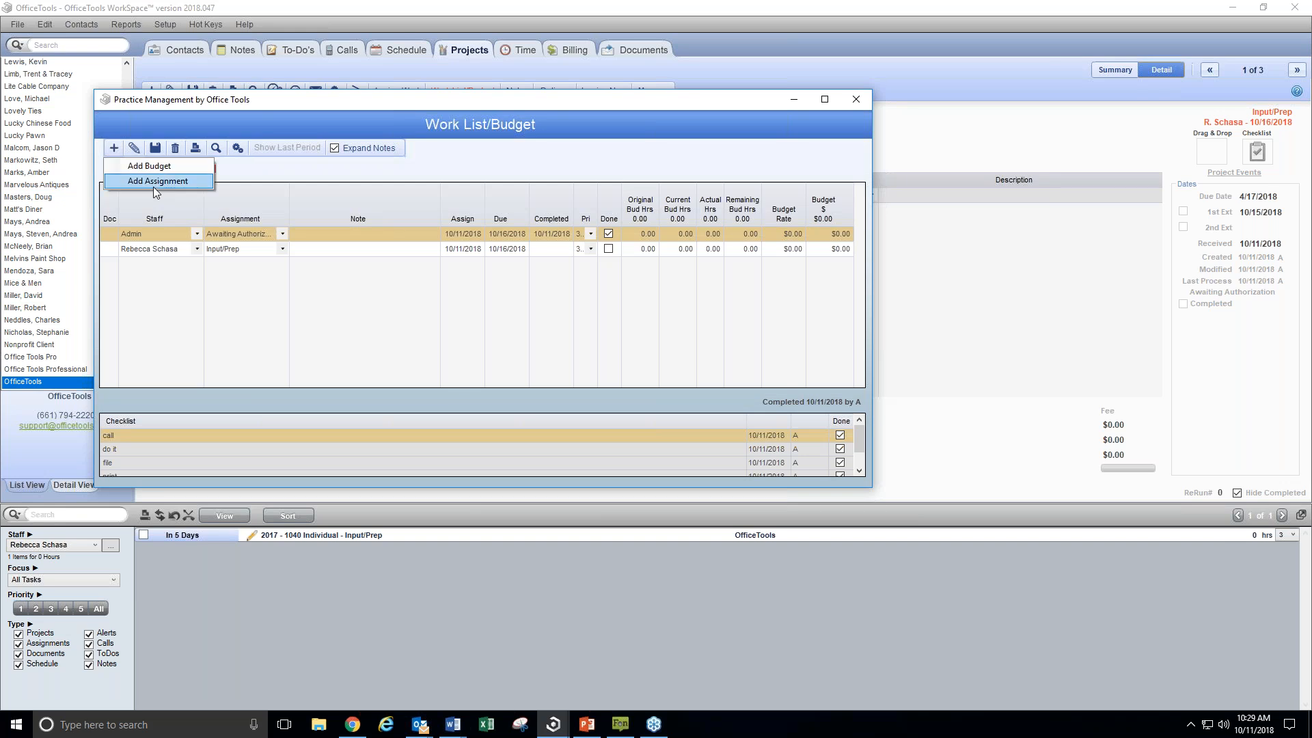
click(847, 101)
click(847, 101)
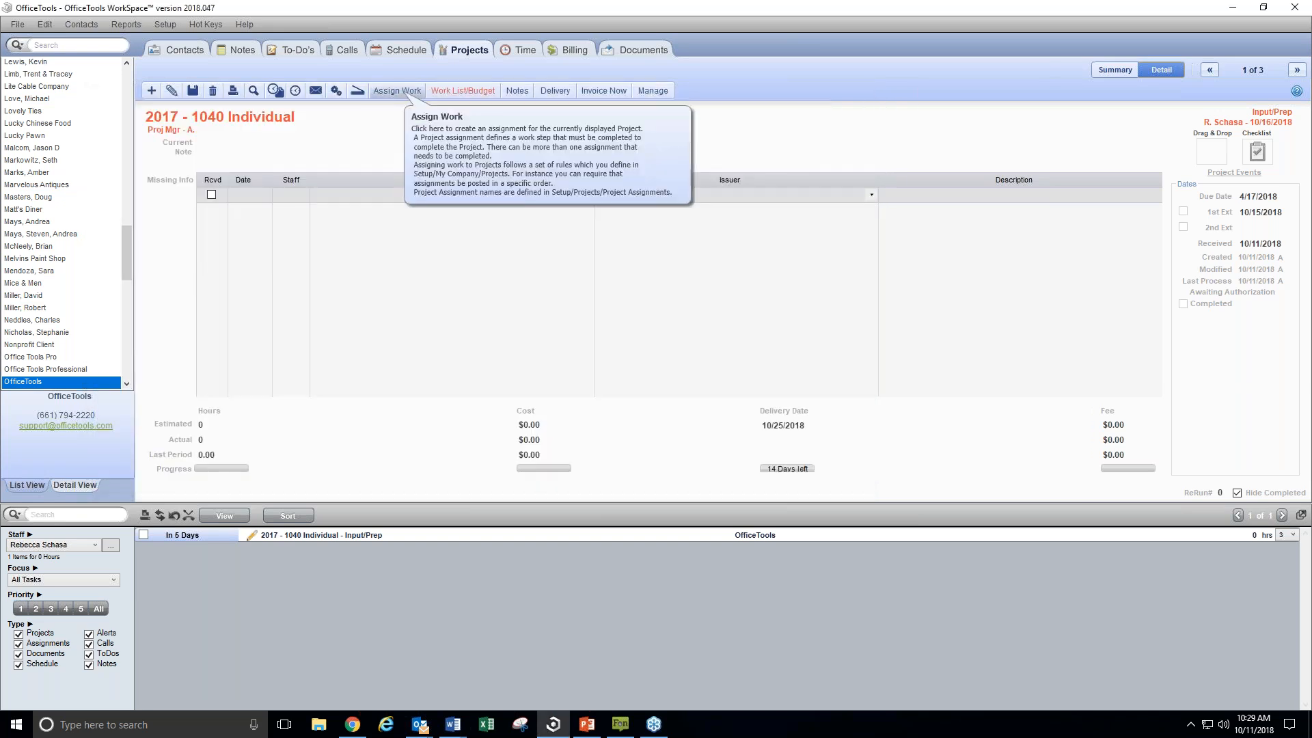